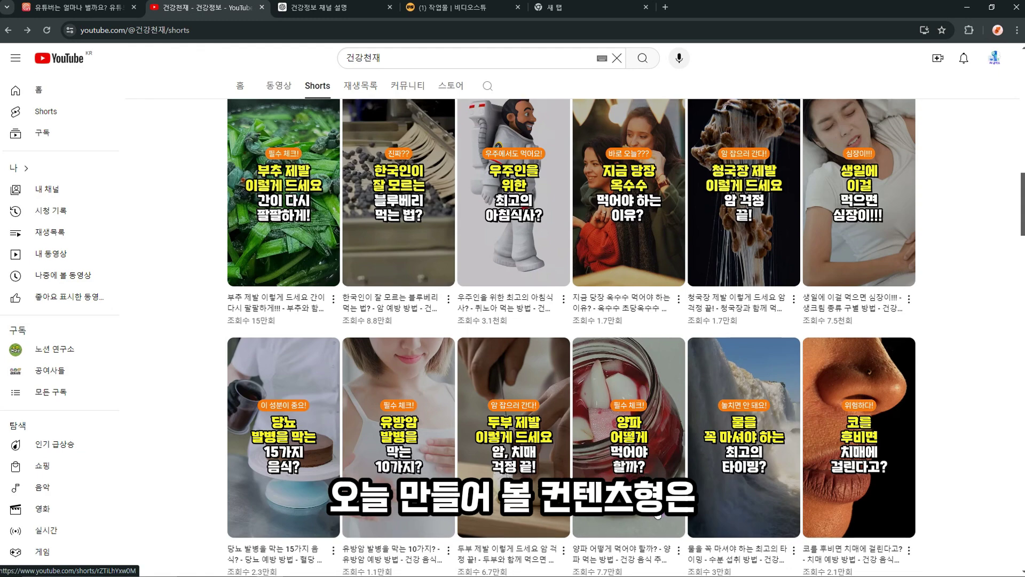
# Step: Browse the 건강천재 channel's Shorts to examine the thumbnails, titles and topics of its health videos
pyautogui.scroll(-4, 630, 411)
pyautogui.scroll(-5, 589, 424)
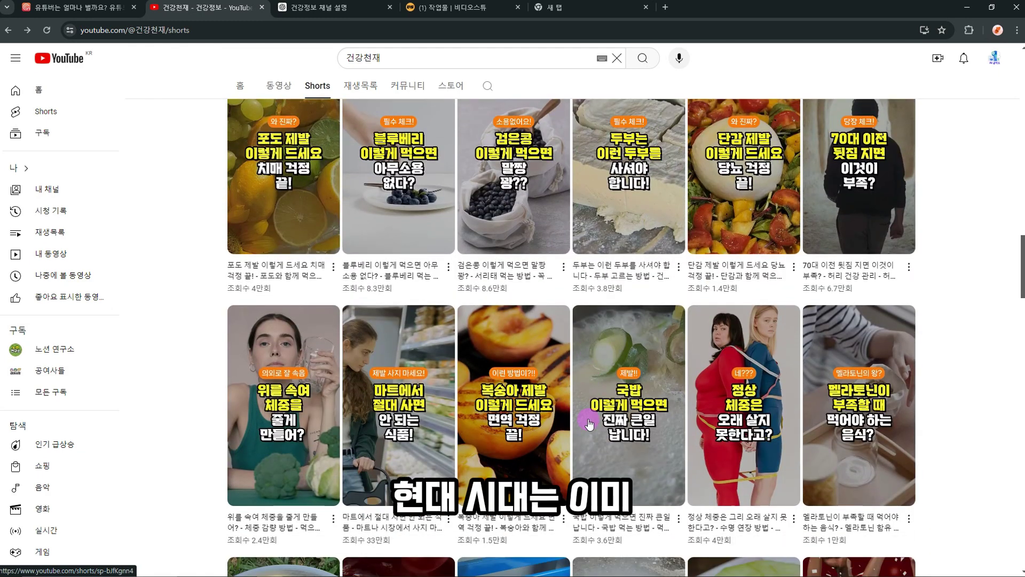
pyautogui.scroll(-15, 590, 424)
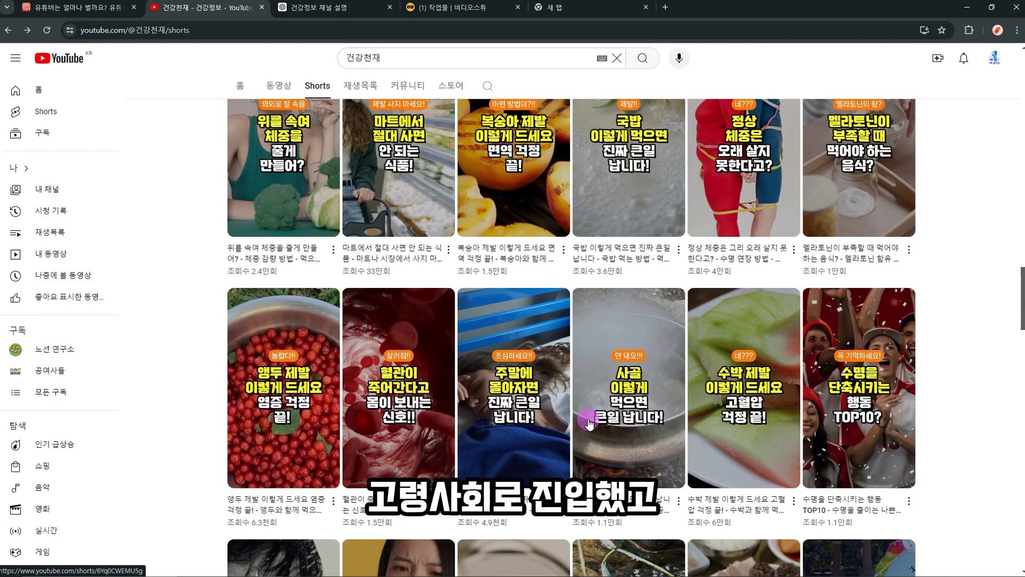
pyautogui.scroll(-1, 589, 424)
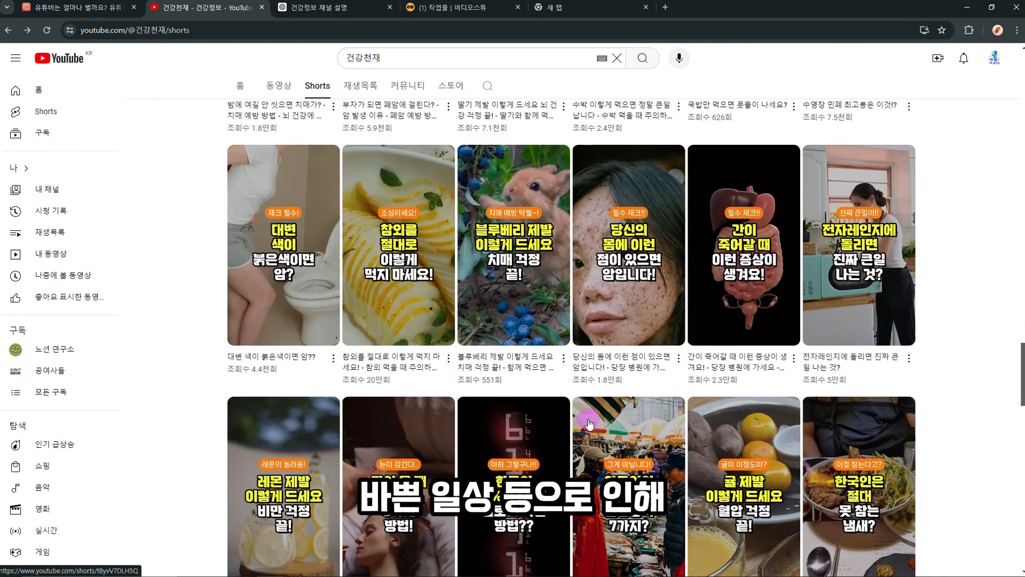
pyautogui.scroll(-5, 589, 425)
pyautogui.scroll(-5, 590, 425)
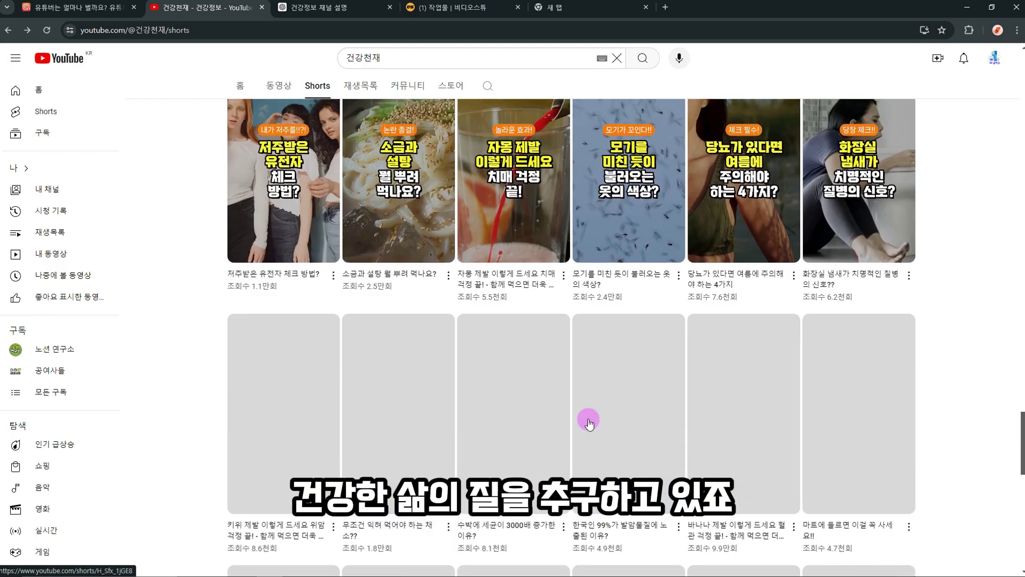
pyautogui.scroll(-12, 589, 424)
pyautogui.scroll(-3, 589, 424)
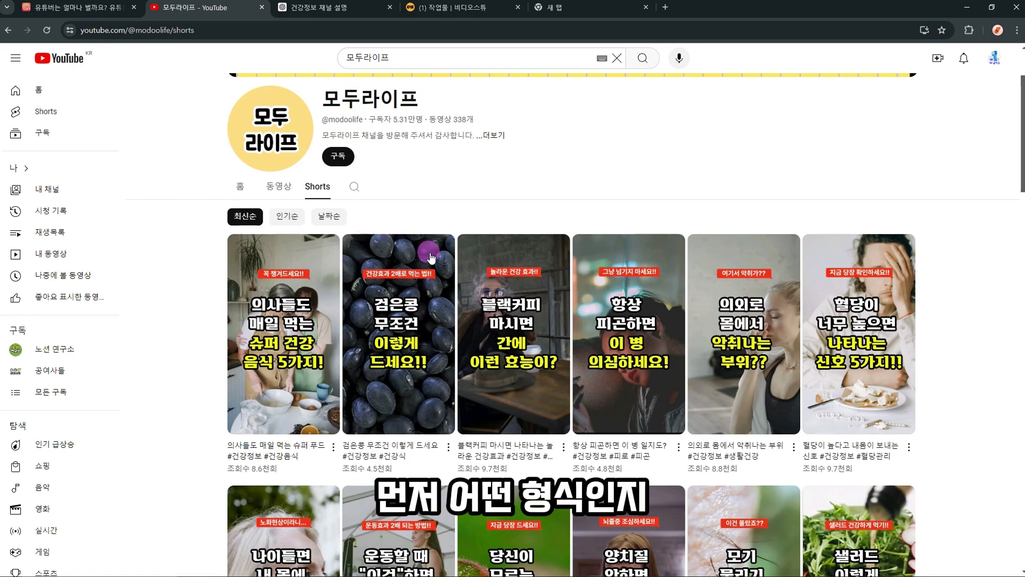
# Step: Open the 모두라이프 Short about four foods cancer experts say never to eat and show its description
pyautogui.scroll(-6, 624, 320)
pyautogui.scroll(-8, 623, 320)
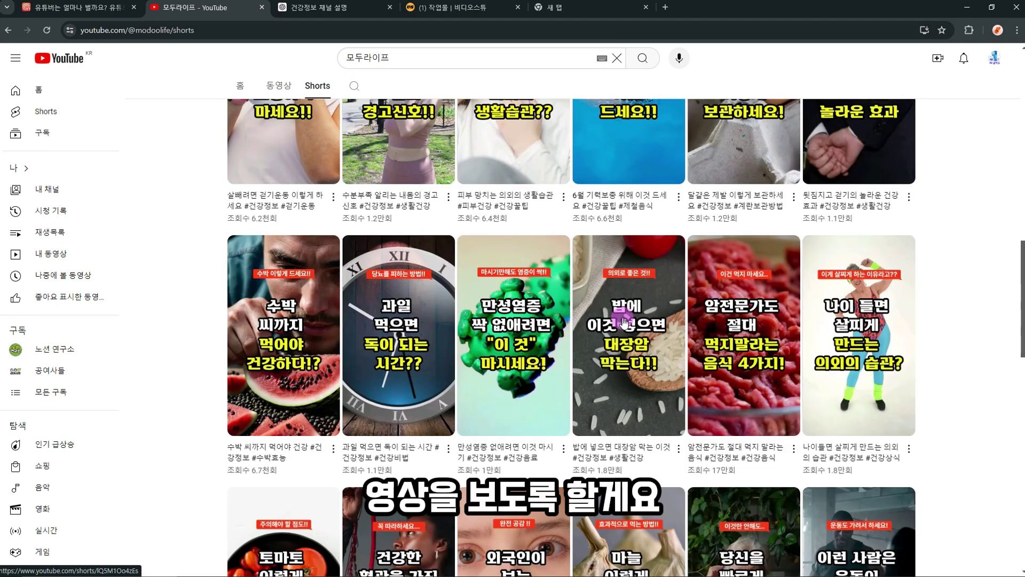
pyautogui.click(731, 348)
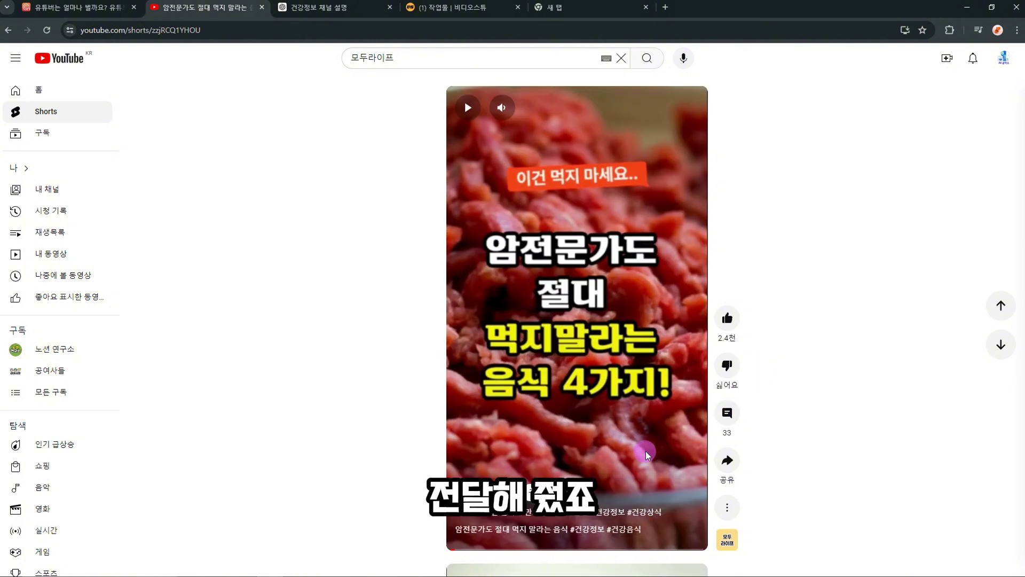
pyautogui.click(732, 503)
pyautogui.click(773, 380)
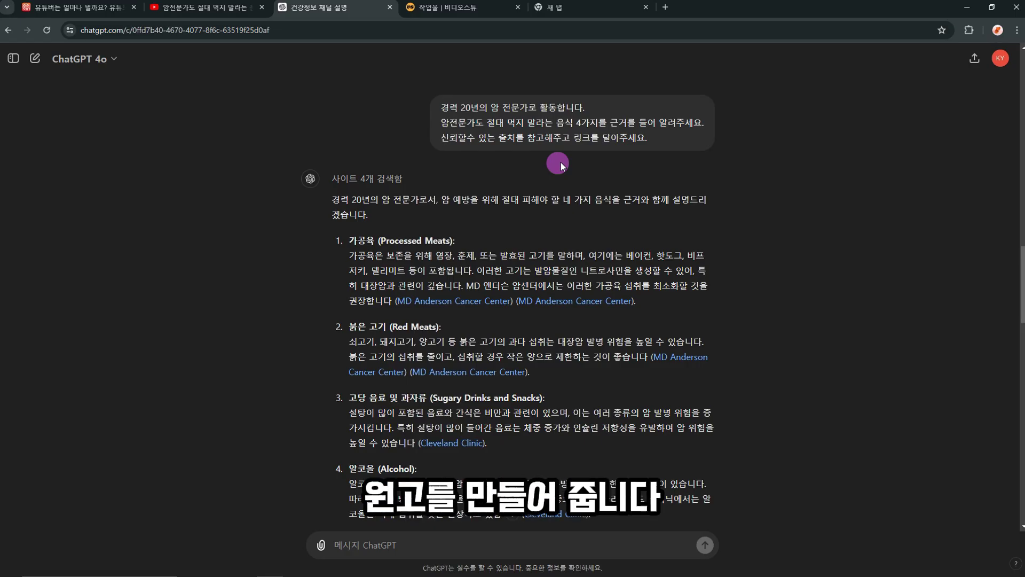
# Step: Review the ChatGPT conversation's prompts, sourced answer on four foods to avoid, and the generated YouTube Shorts script
pyautogui.click(219, 10)
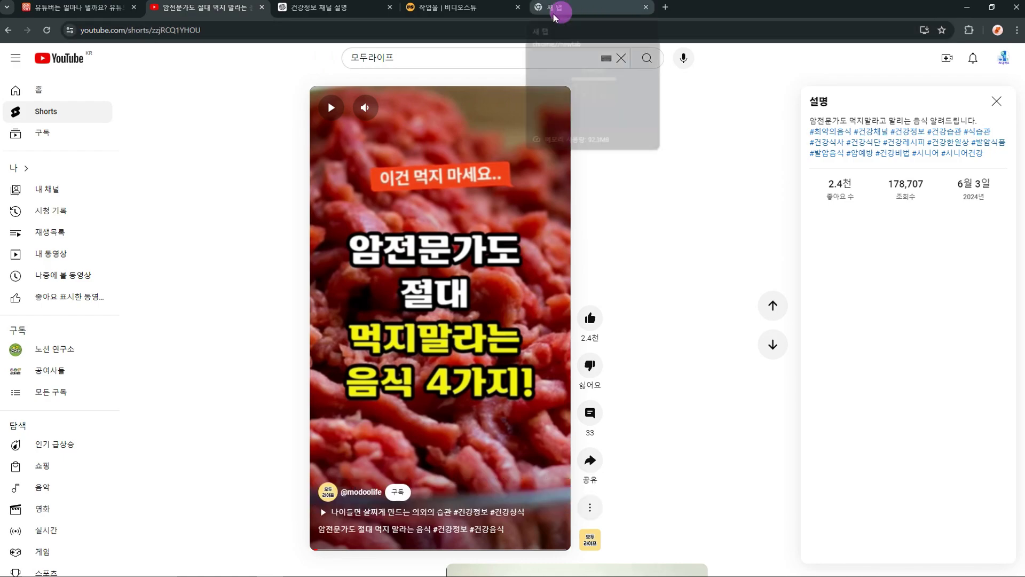
pyautogui.hotkey('ctrl', 'Tab')
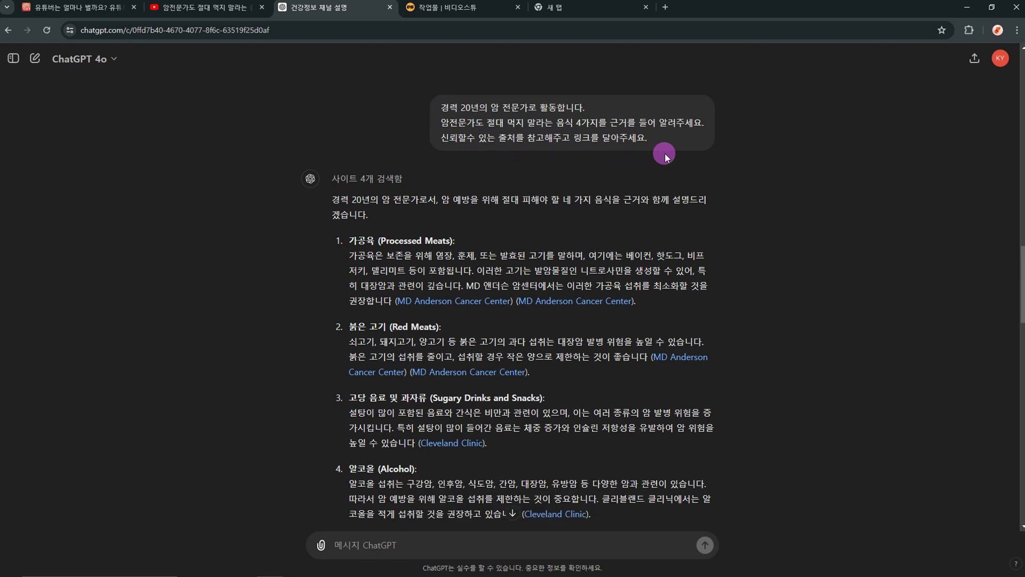
pyautogui.scroll(-2, 1019, 273)
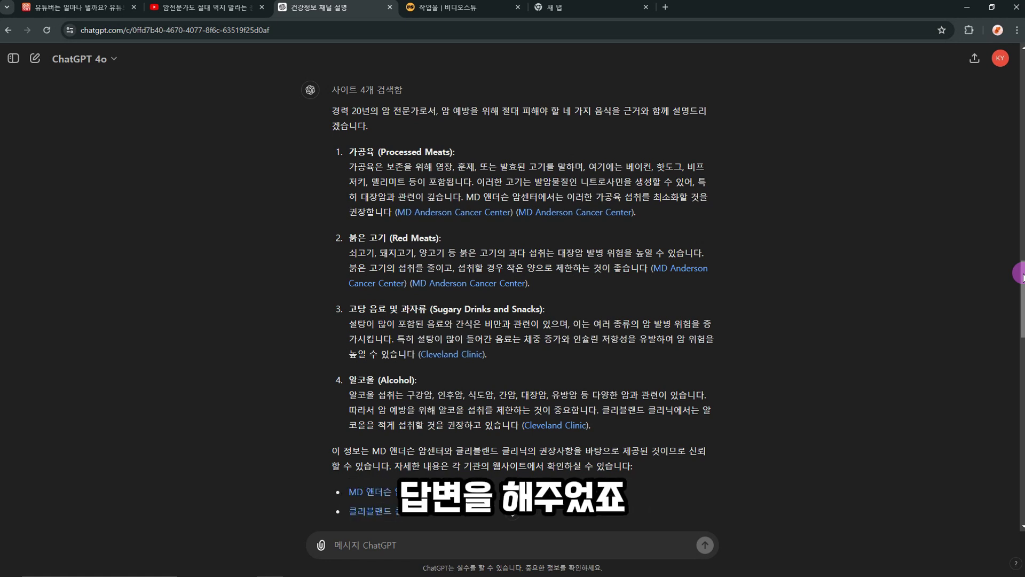
pyautogui.scroll(-9, 1018, 273)
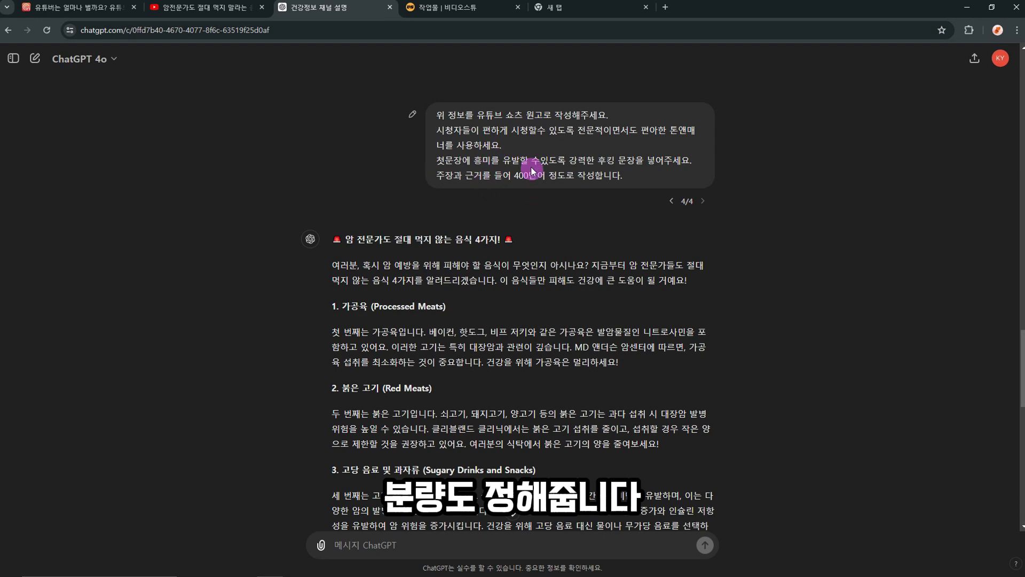
pyautogui.scroll(-2, 528, 168)
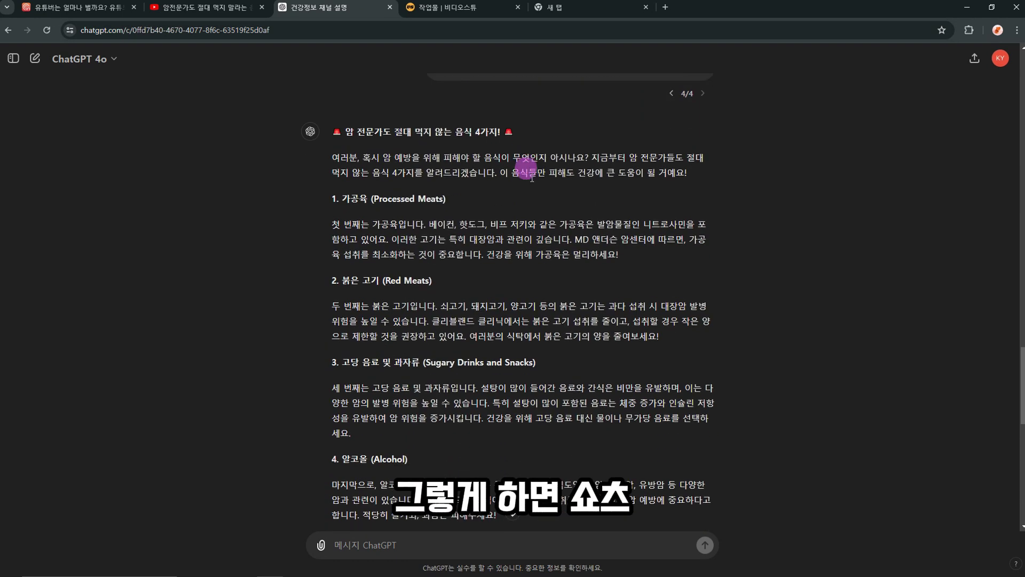
pyautogui.scroll(-1, 997, 353)
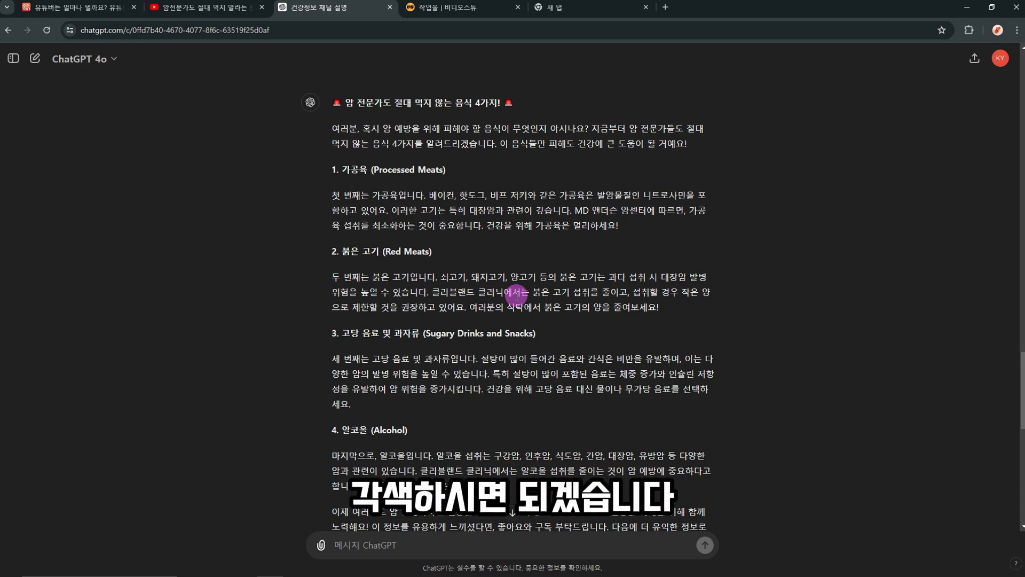
# Step: Copy the entire edited script from the Notepad window and switch to the browser's 비디오스튜 search page
pyautogui.hotkey('alt', 'Tab')
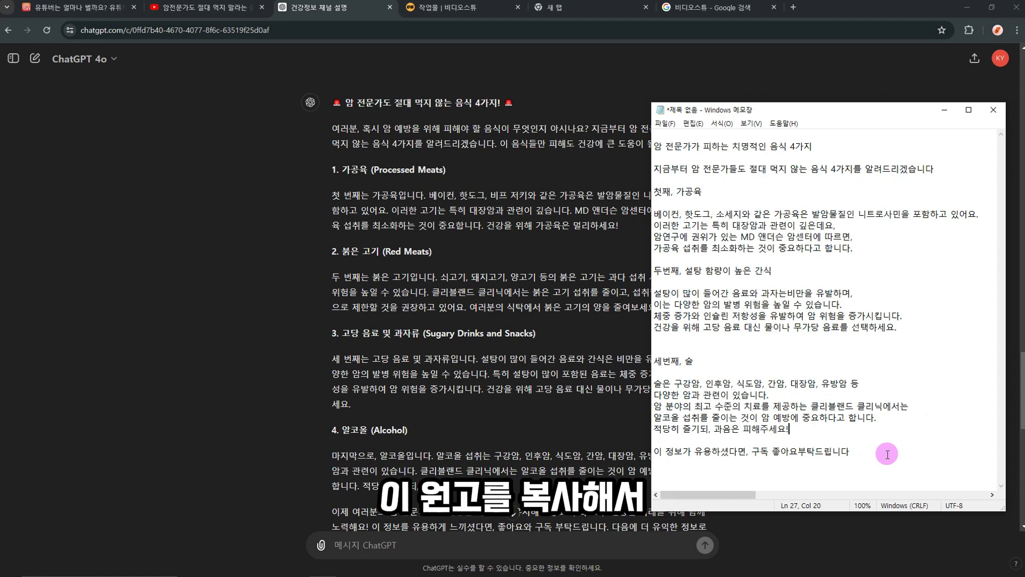
pyautogui.moveTo(888, 451)
pyautogui.mouseDown()
pyautogui.moveTo(662, 291)
pyautogui.moveTo(665, 160)
pyautogui.moveTo(655, 145)
pyautogui.mouseUp()
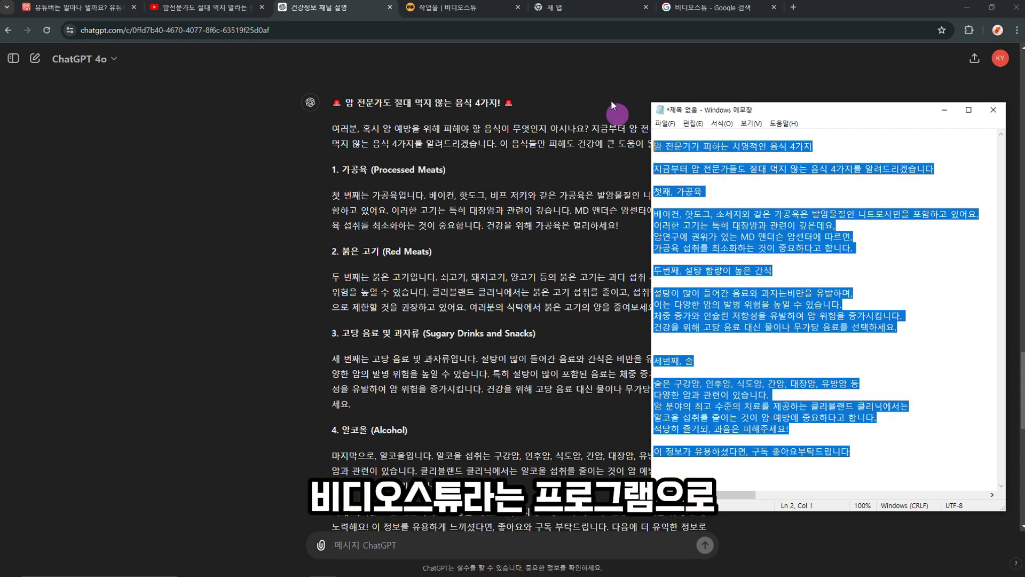
pyautogui.click(688, 7)
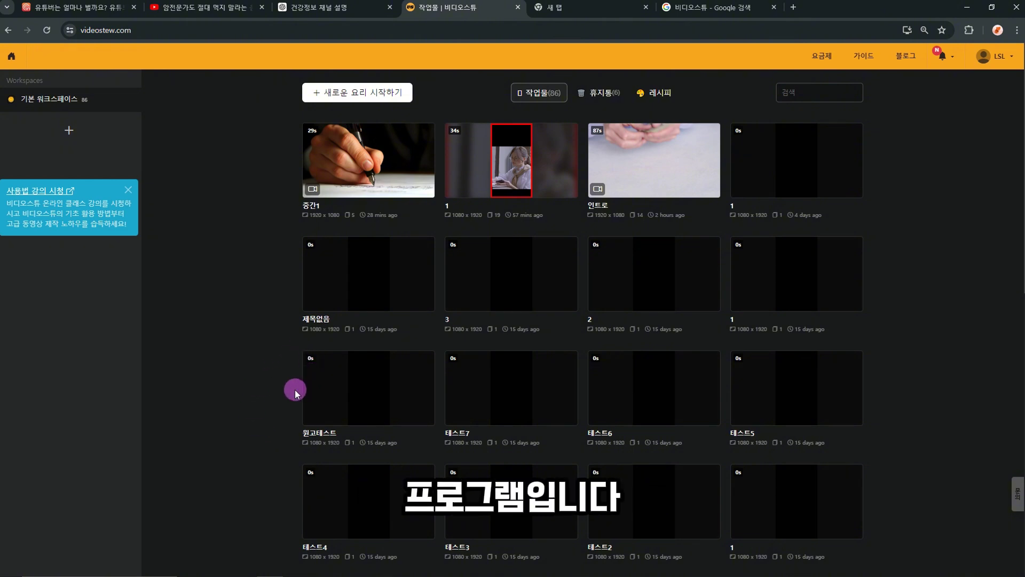
# Step: Create a new 비디오스튜 project titled "암 전문가가 피하는 치명적인 음식 4가지" and continue in the wizard
pyautogui.click(342, 93)
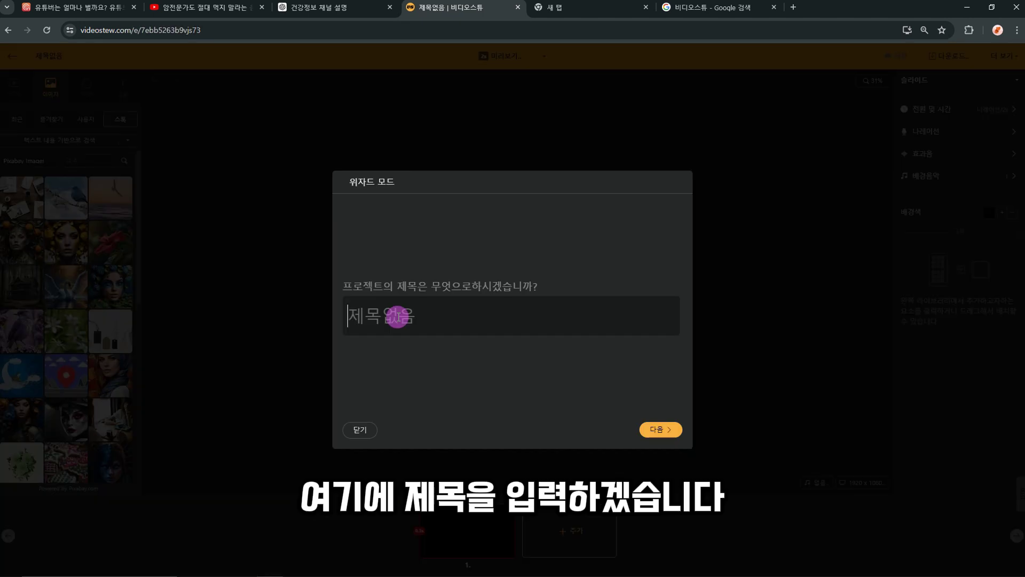
pyautogui.click(397, 316)
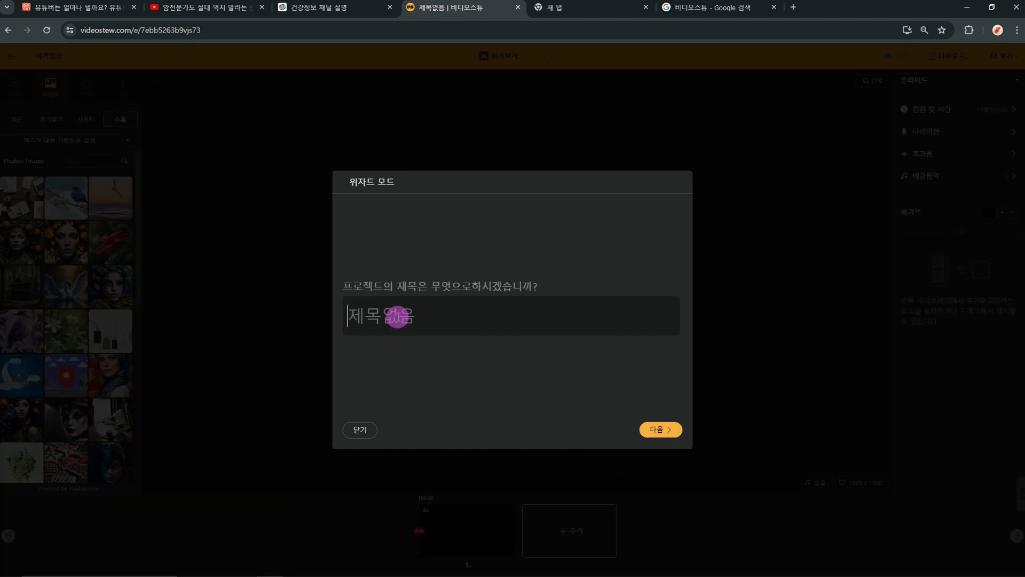
pyautogui.write('암 전문가가 피하')
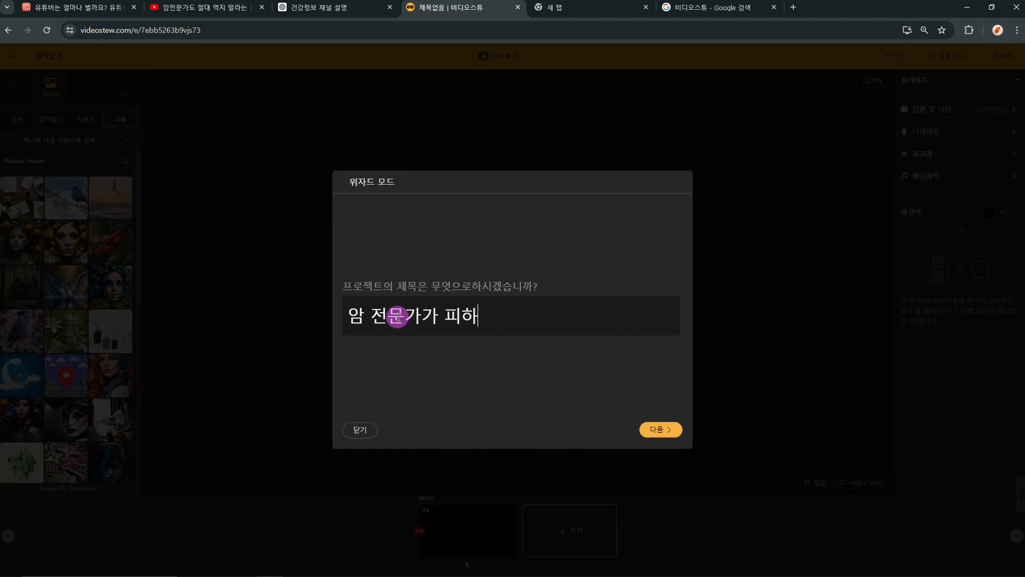
pyautogui.write('는 치명적')
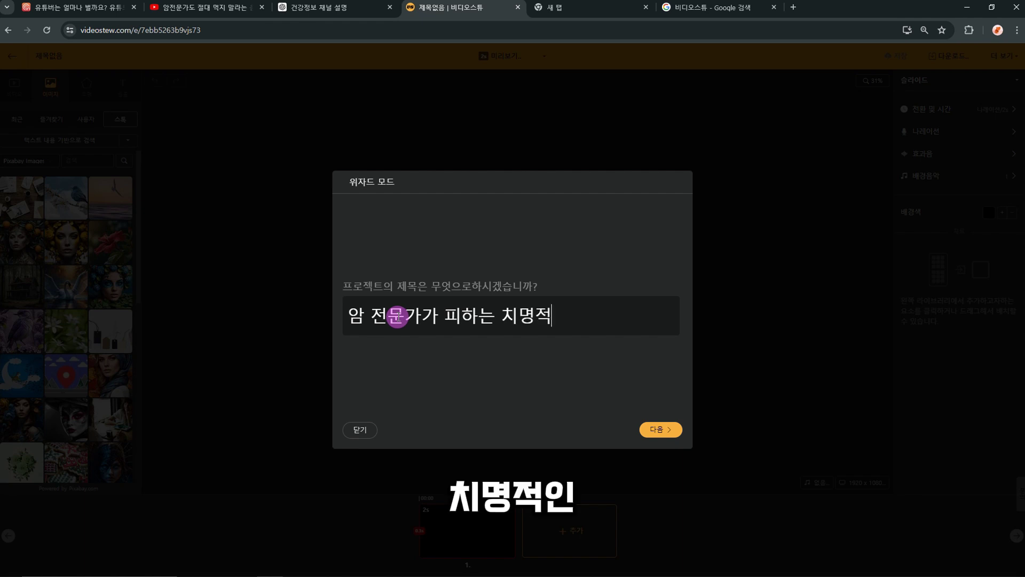
pyautogui.write('인 음식 ')
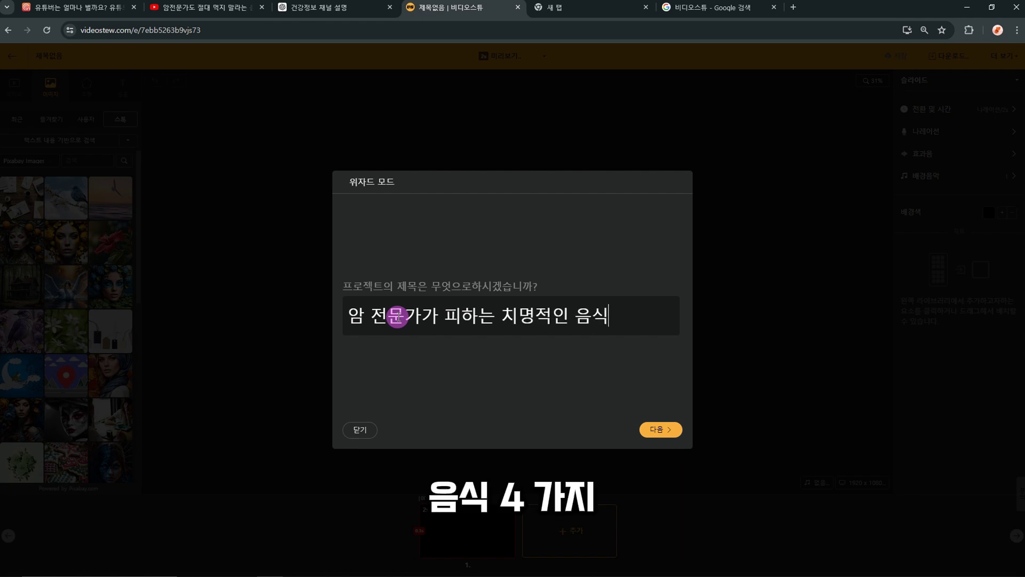
pyautogui.write('4가')
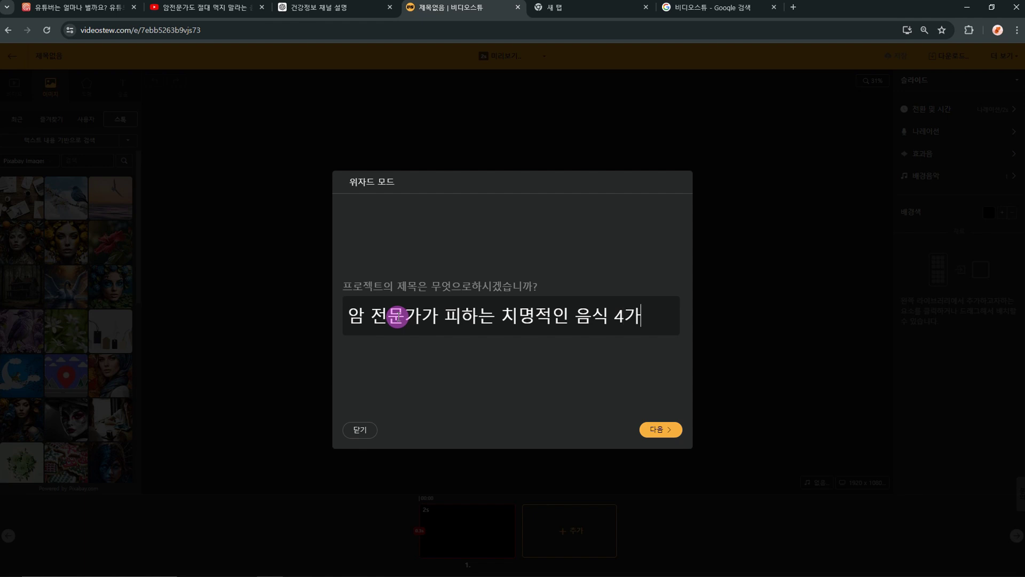
pyautogui.write('지')
pyautogui.click(667, 431)
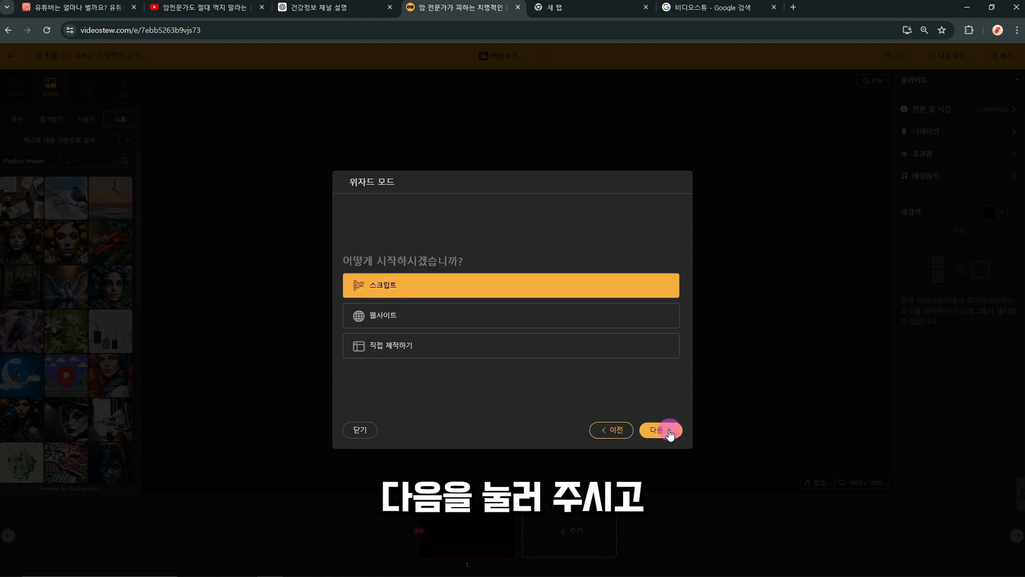
# Step: Choose 스크립트 as the starting method, paste the copied script into the wizard, and continue to the other settings
pyautogui.click(386, 288)
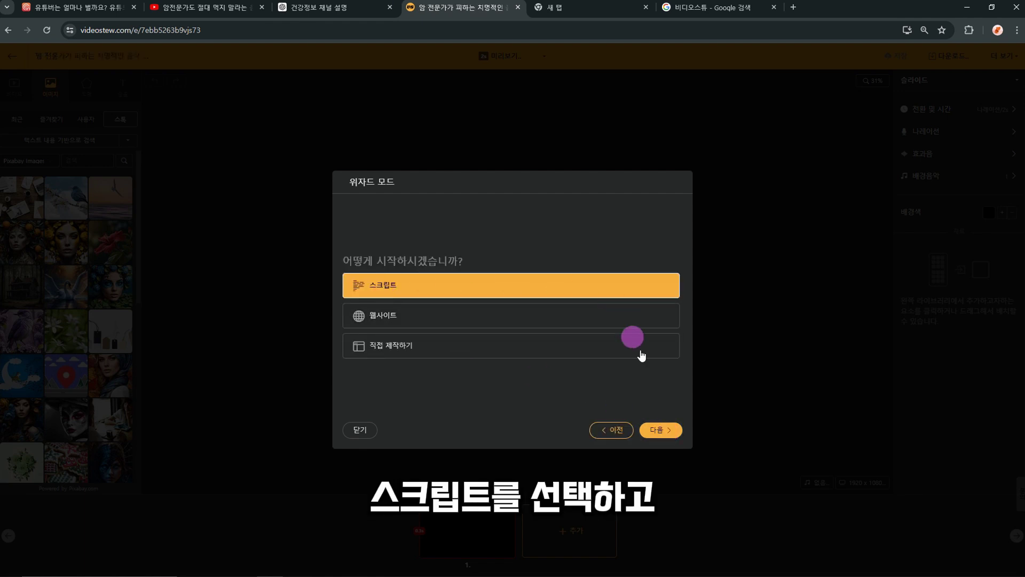
pyautogui.click(659, 430)
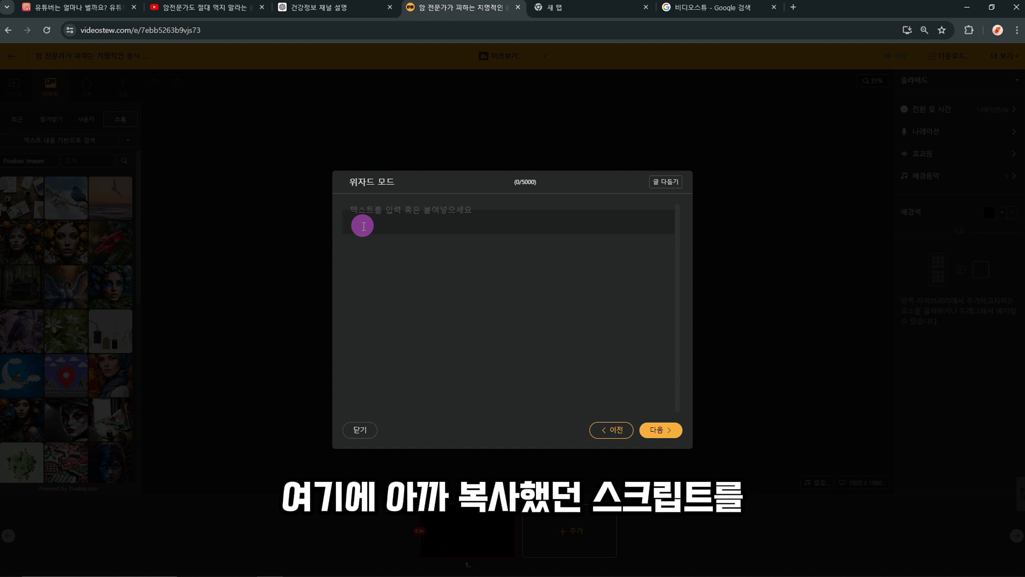
pyautogui.hotkey('ctrl', 'v')
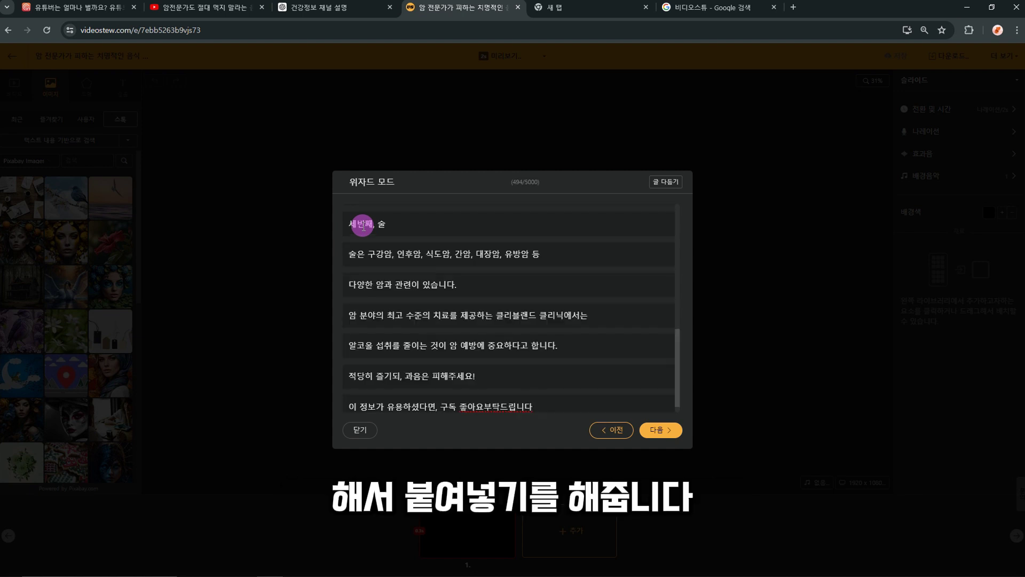
pyautogui.scroll(8, 446, 248)
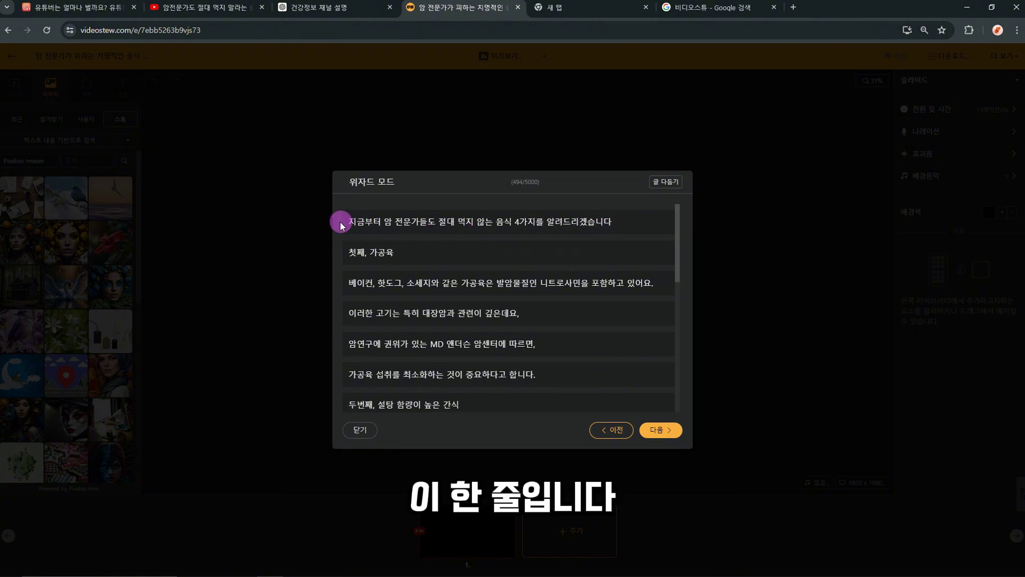
pyautogui.click(661, 431)
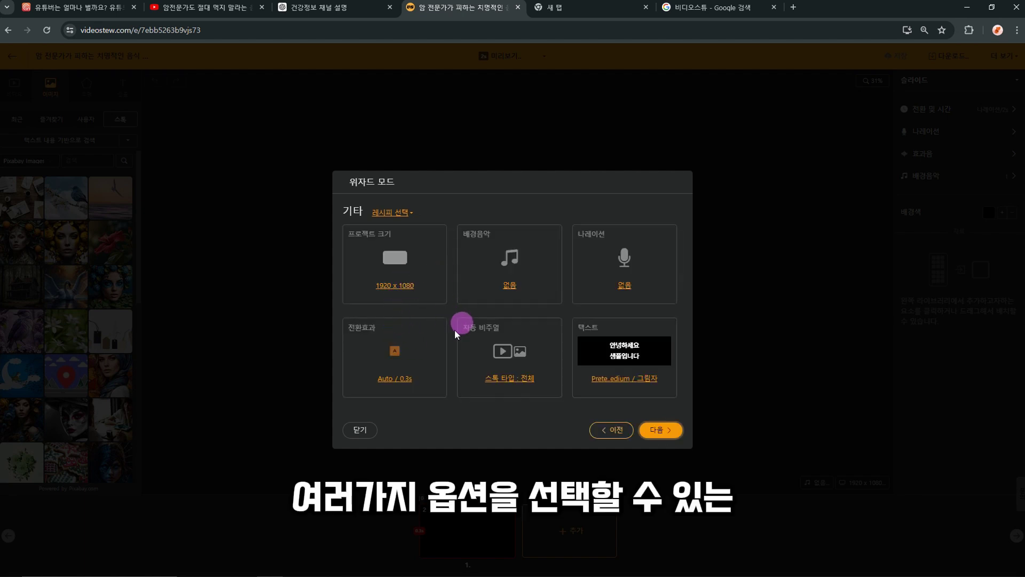
# Step: Set the project size to the vertical 1080 x 1920 (9:16) format
pyautogui.click(403, 284)
pyautogui.moveTo(543, 287)
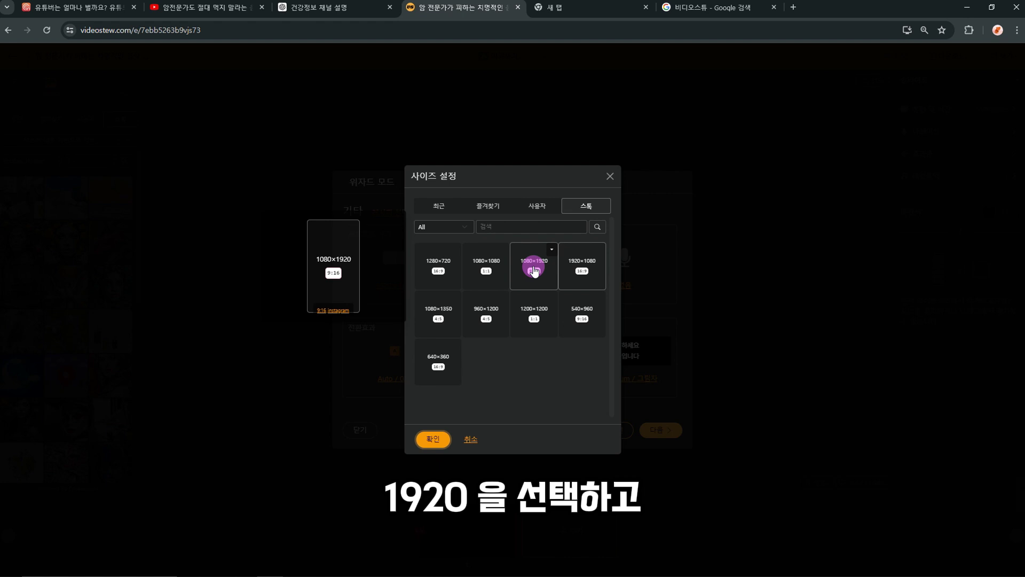
pyautogui.click(433, 439)
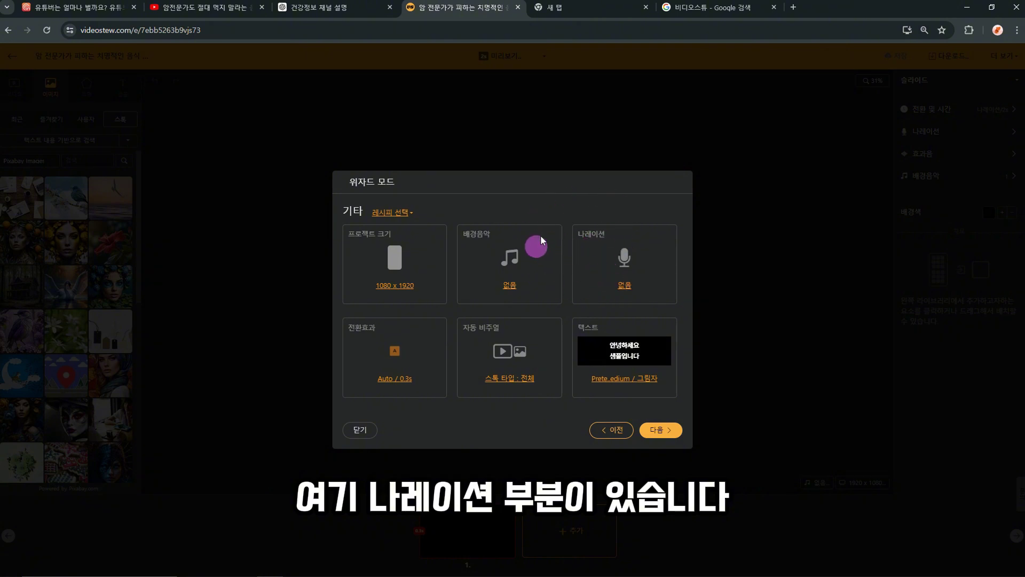
# Step: Browse the Korean AI narration voices and set the narration to the 신이 voice with the 기쁨 emotion
pyautogui.click(624, 286)
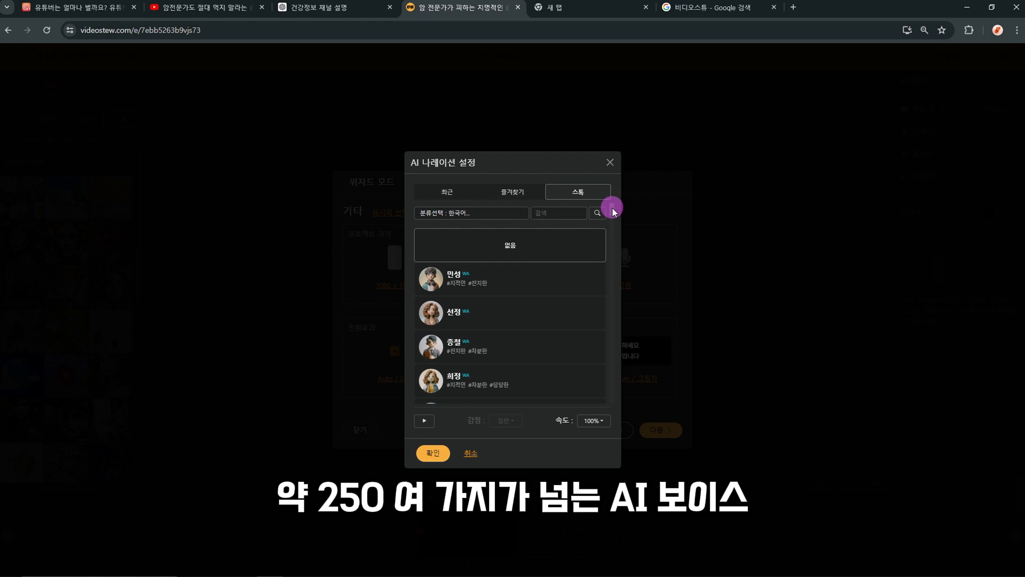
pyautogui.moveTo(612, 206); pyautogui.dragTo(620, 320)
pyautogui.click(500, 277)
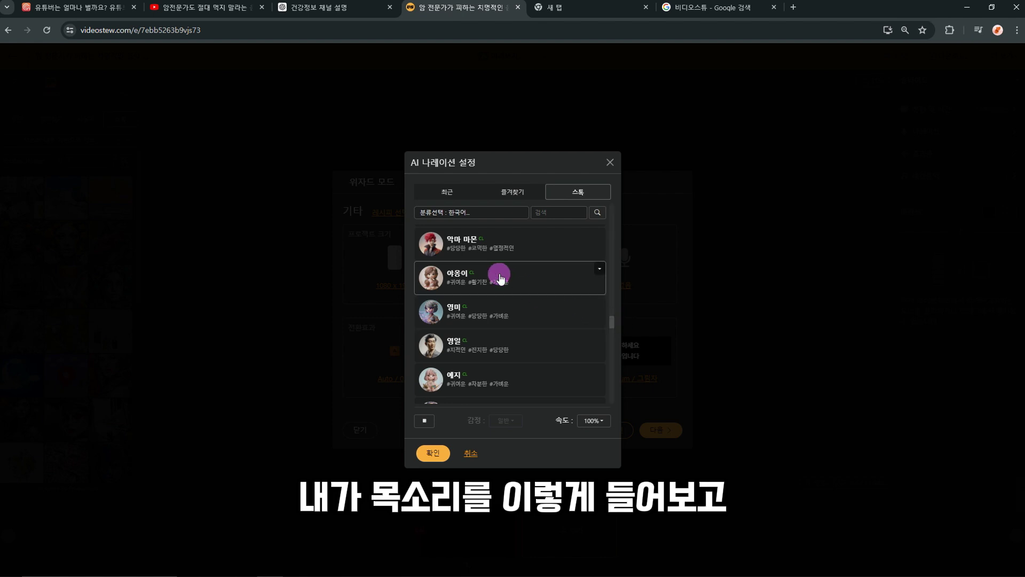
pyautogui.scroll(3, 500, 293)
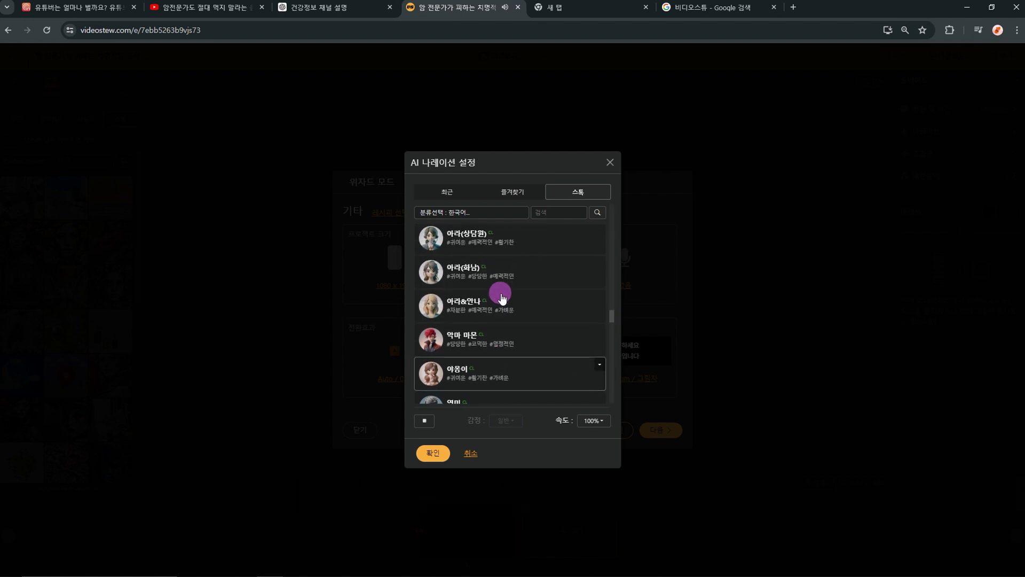
pyautogui.scroll(3, 501, 298)
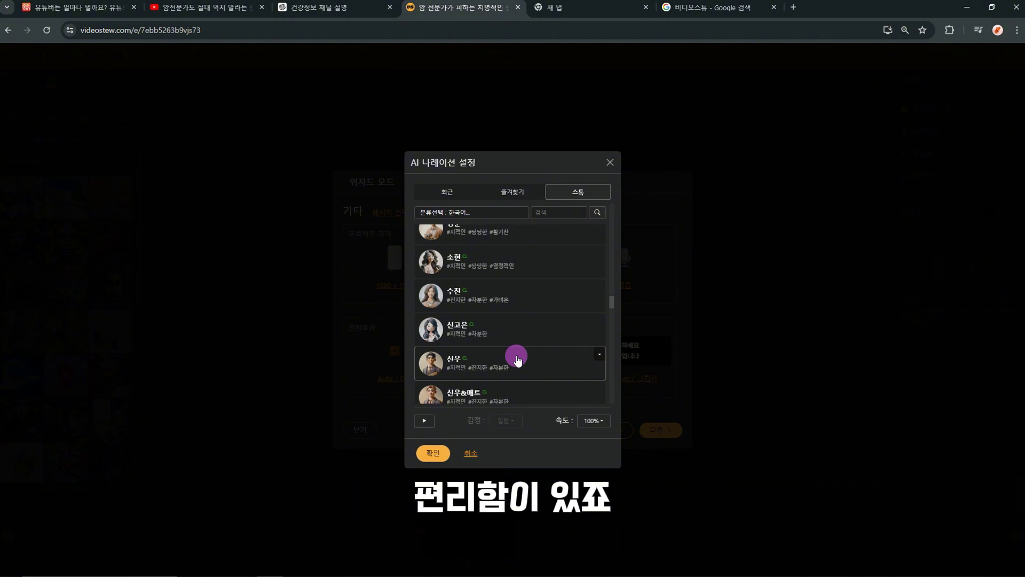
pyautogui.scroll(-5, 521, 321)
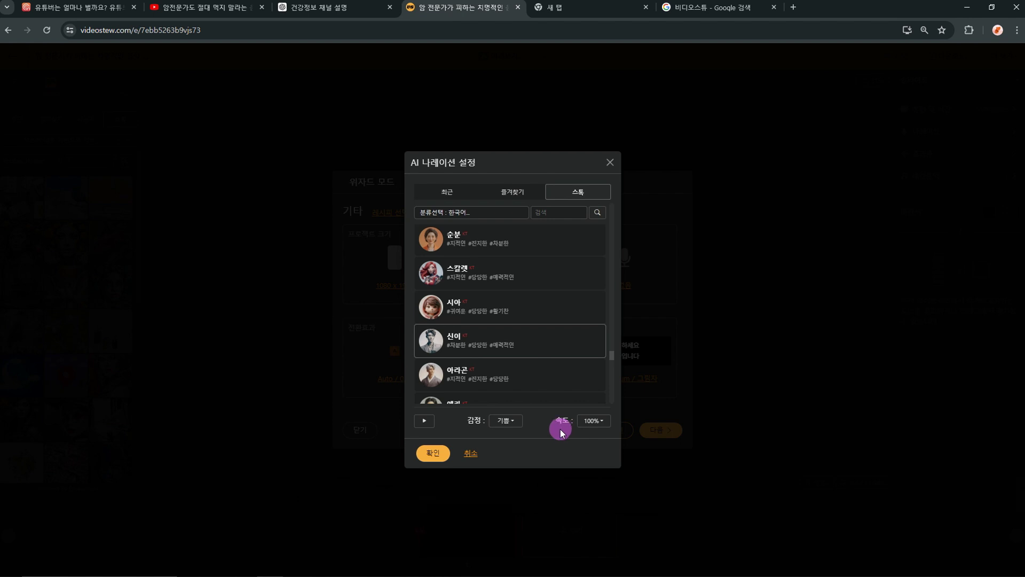
pyautogui.click(439, 455)
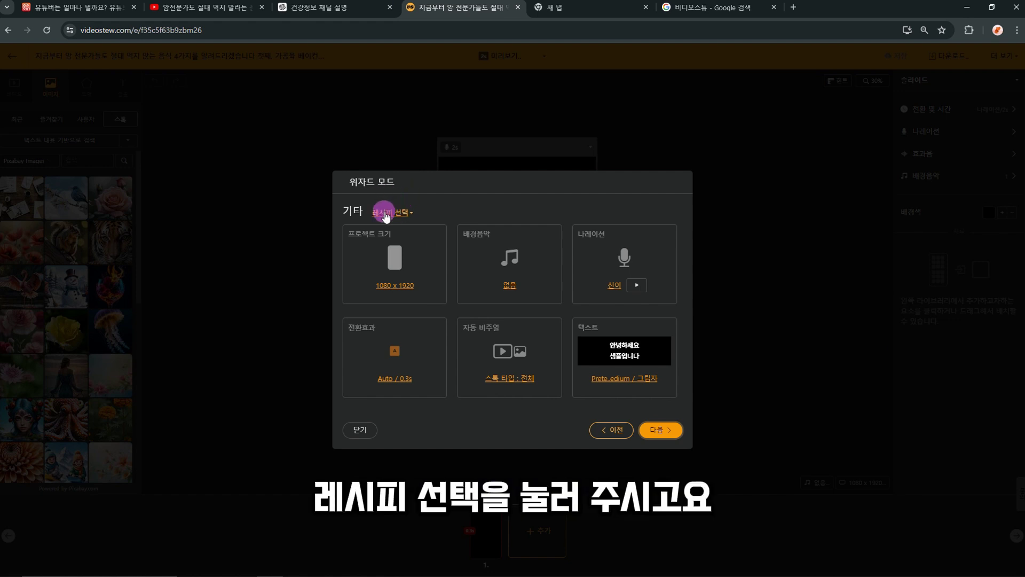
# Step: Apply the 기본 숏폼 템플릿 (BEIGE) project as the recipe and continue the wizard to generate the slides
pyautogui.click(386, 215)
pyautogui.click(402, 256)
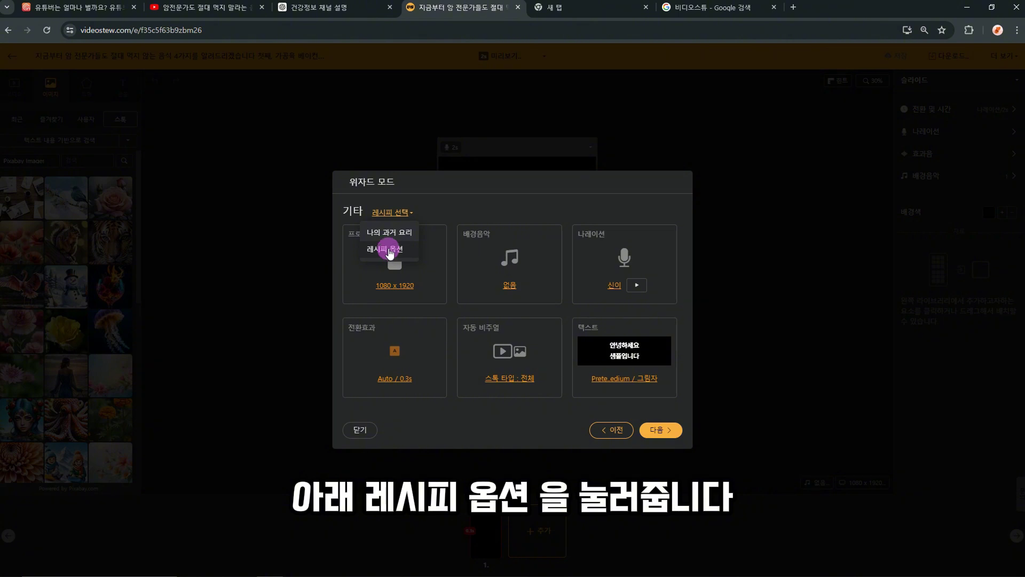
pyautogui.click(388, 250)
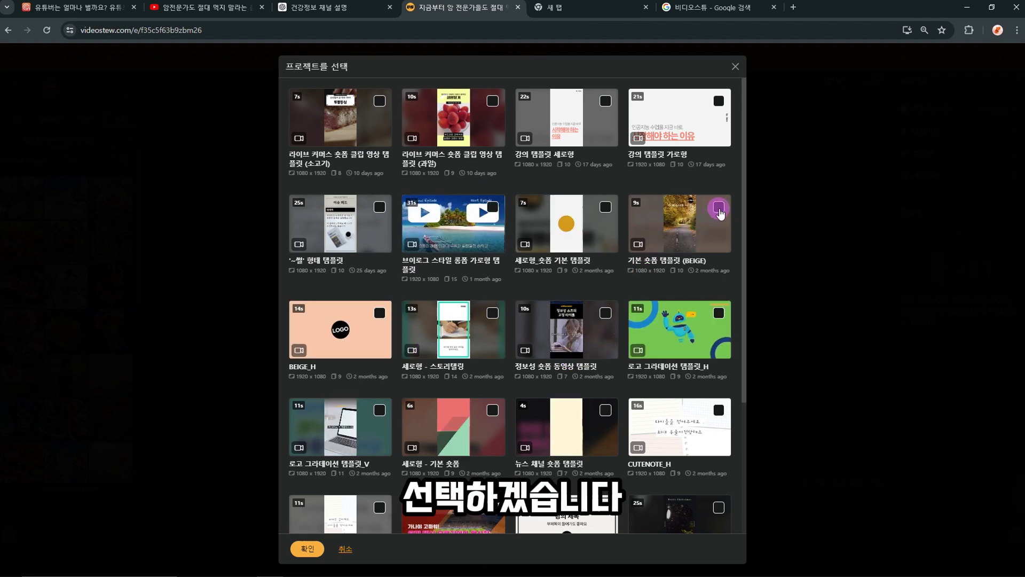
pyautogui.click(719, 208)
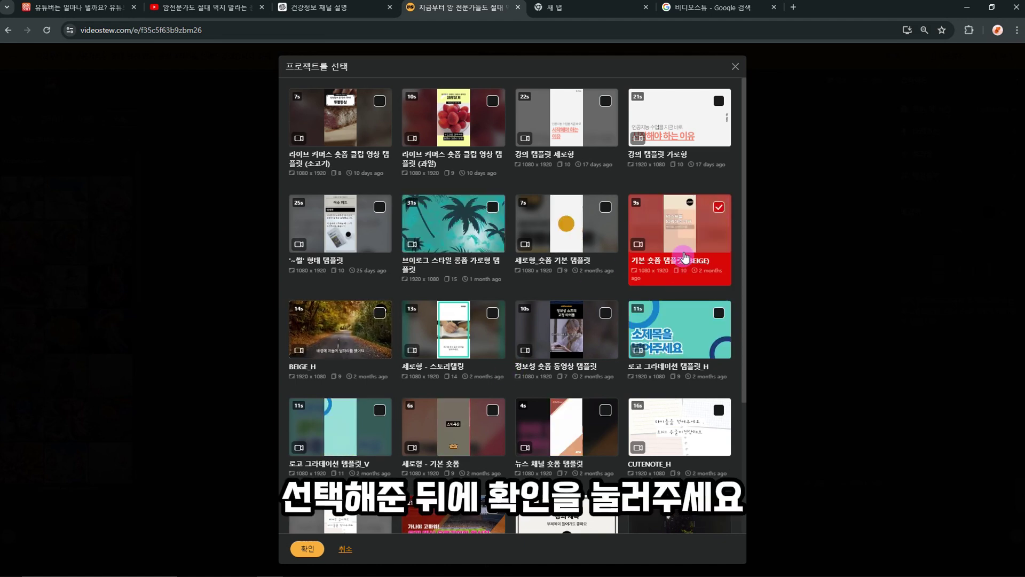
pyautogui.click(303, 550)
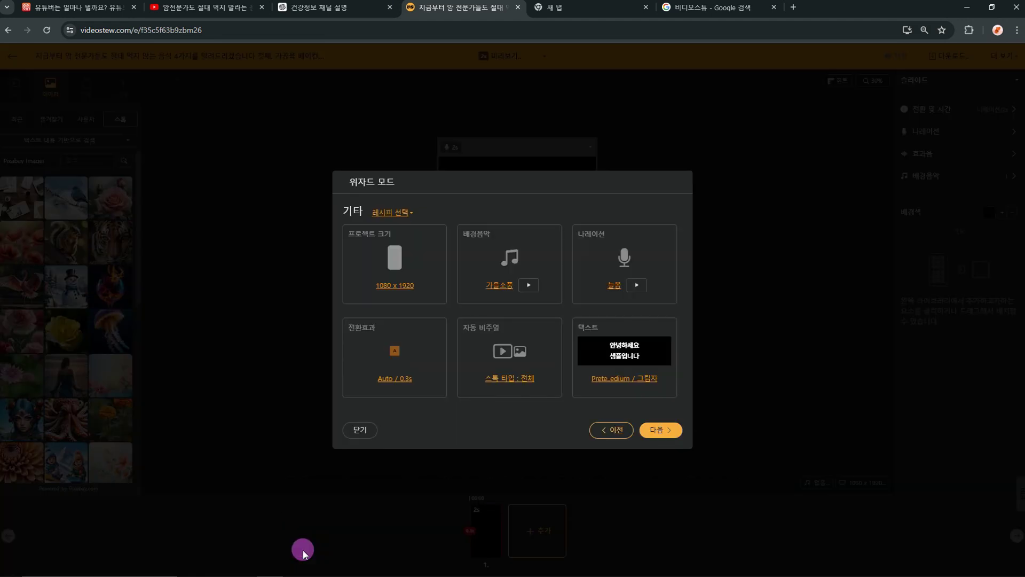
pyautogui.click(662, 429)
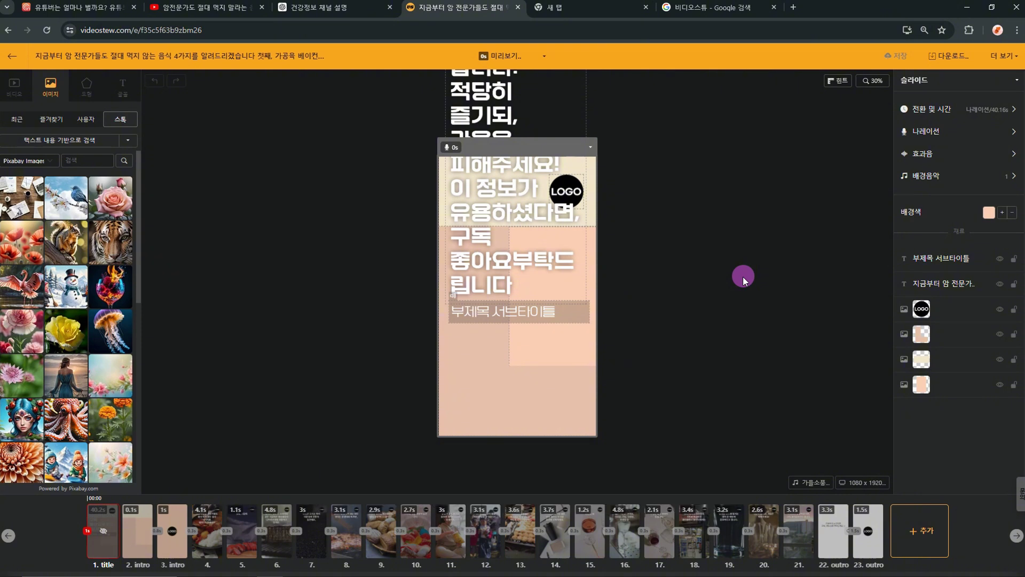
# Step: Look through the generated slides and delete the two intro slides and the two outro slides
pyautogui.click(207, 533)
pyautogui.click(241, 534)
pyautogui.click(283, 546)
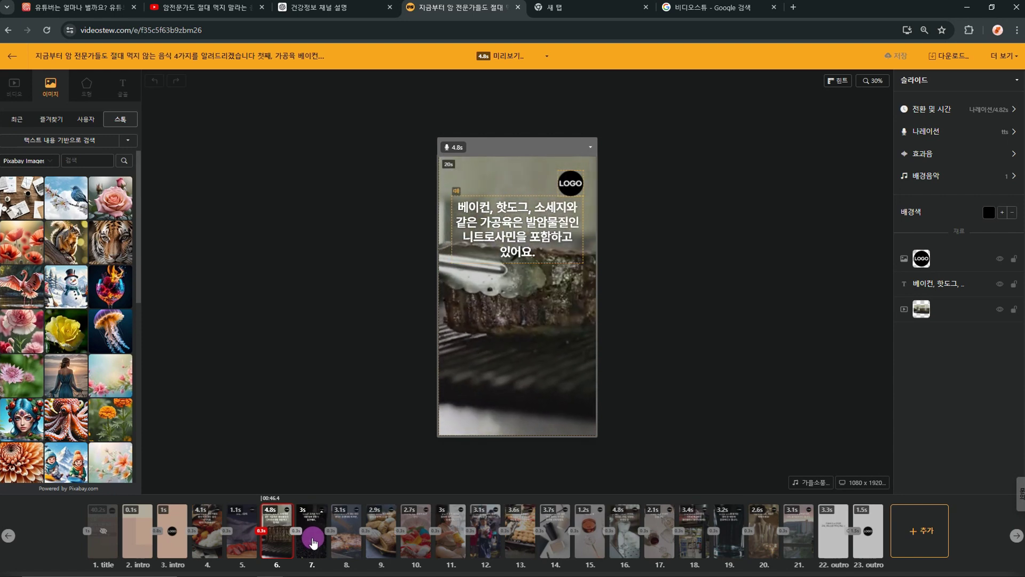
pyautogui.click(103, 534)
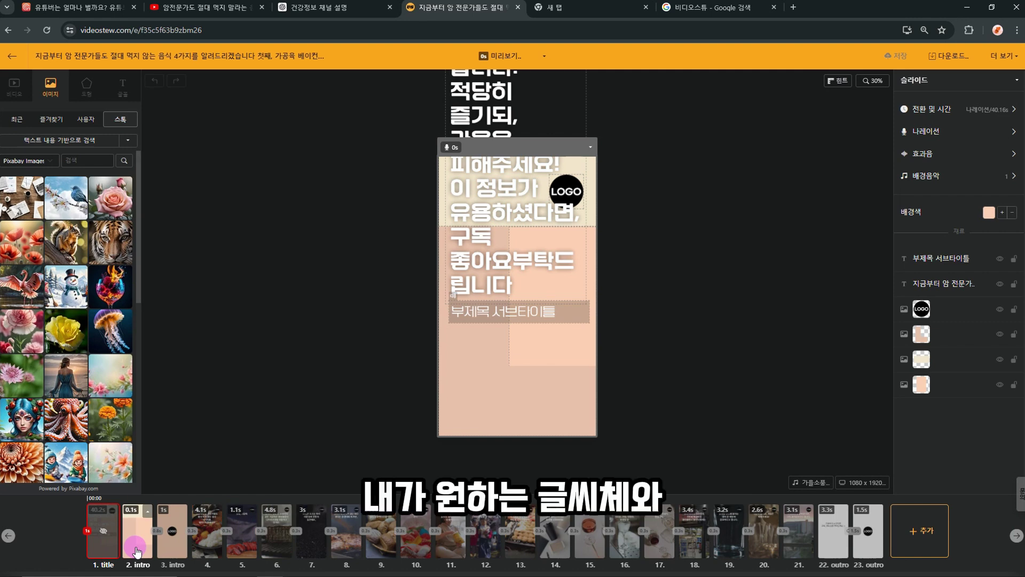
pyautogui.click(206, 542)
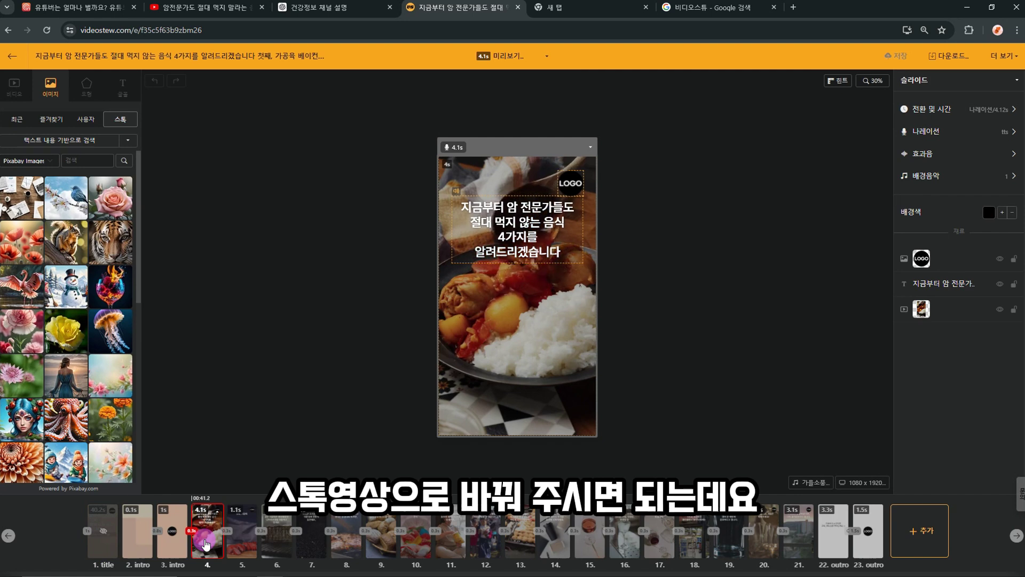
pyautogui.click(128, 536)
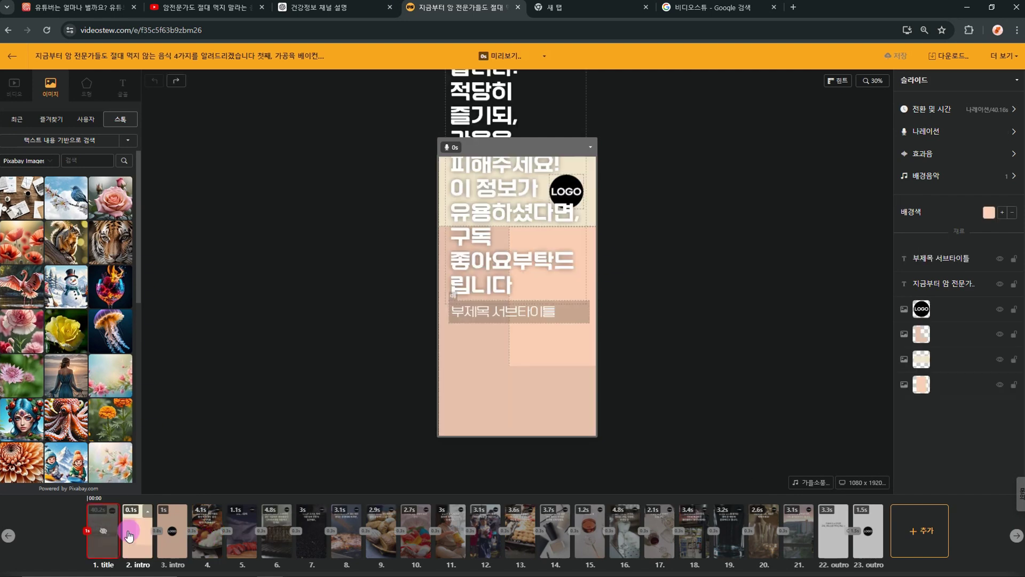
pyautogui.click(137, 535)
pyautogui.keyDown('ctrl'); pyautogui.click(178, 540); pyautogui.keyUp('ctrl')
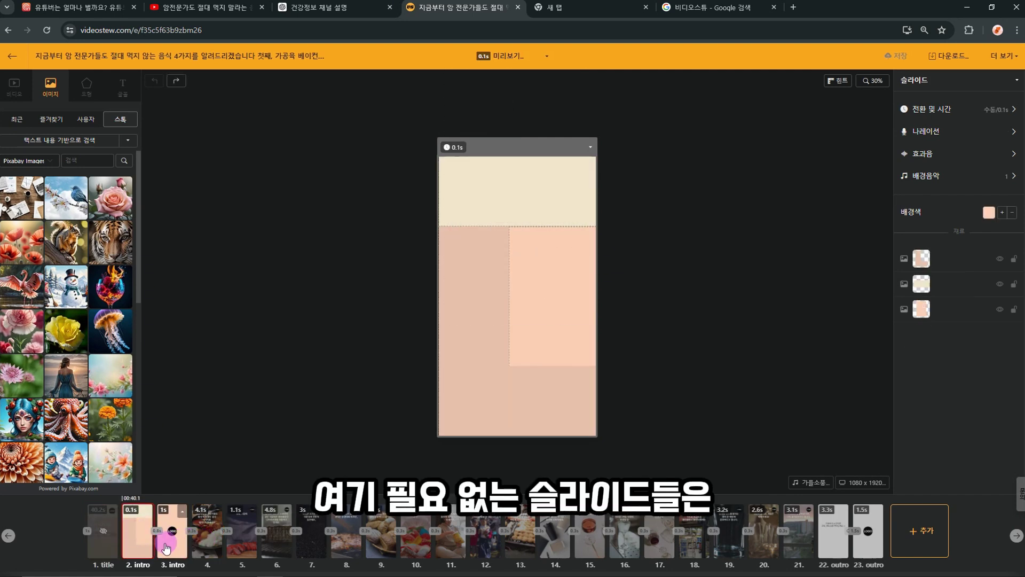
pyautogui.keyDown('ctrl'); pyautogui.click(834, 534); pyautogui.keyUp('ctrl')
pyautogui.keyDown('ctrl'); pyautogui.click(865, 541); pyautogui.keyUp('ctrl')
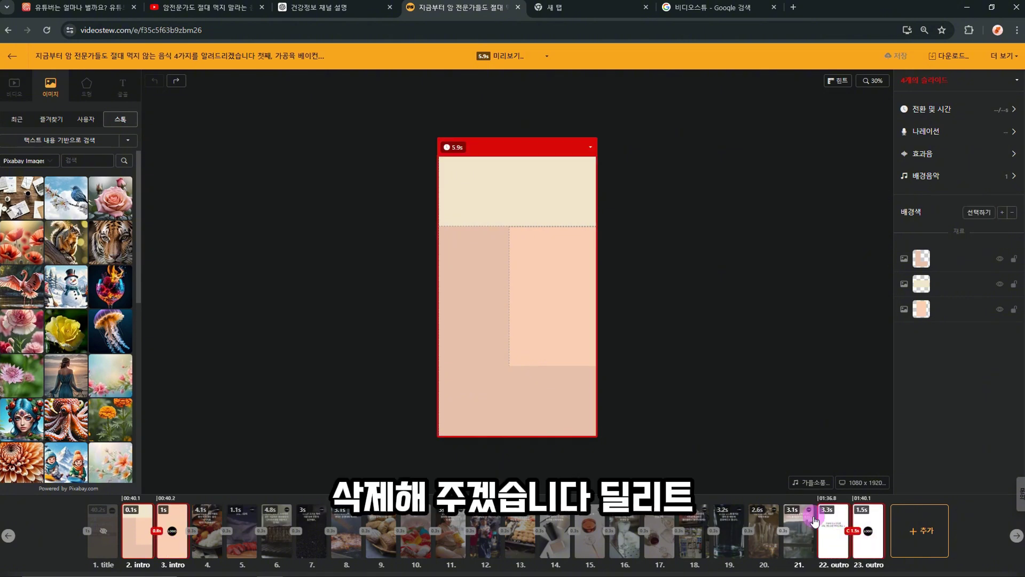
pyautogui.press('Delete')
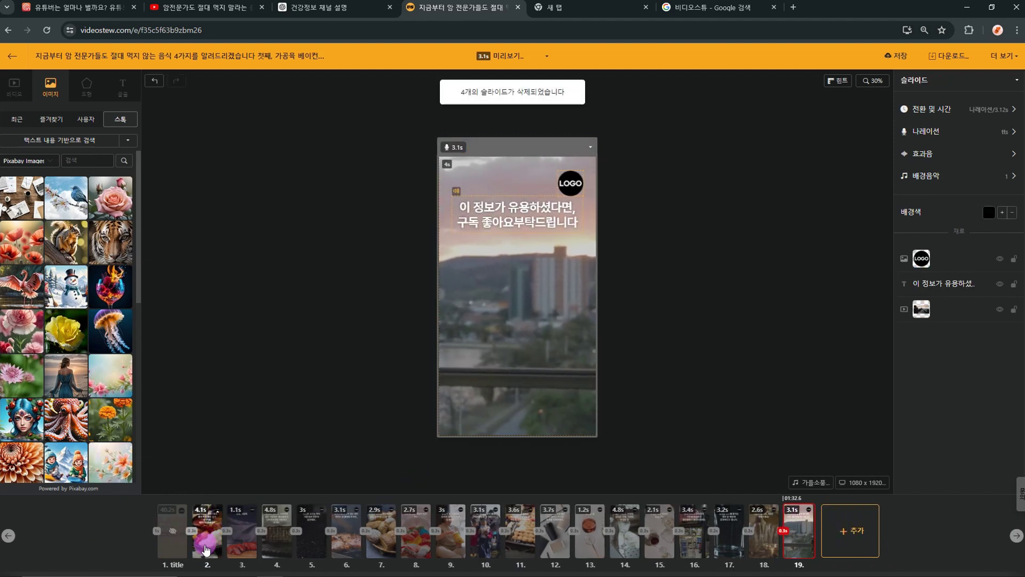
# Step: Go through slides 2 to 5 one by one to check each caption against its background footage
pyautogui.click(205, 549)
pyautogui.click(242, 552)
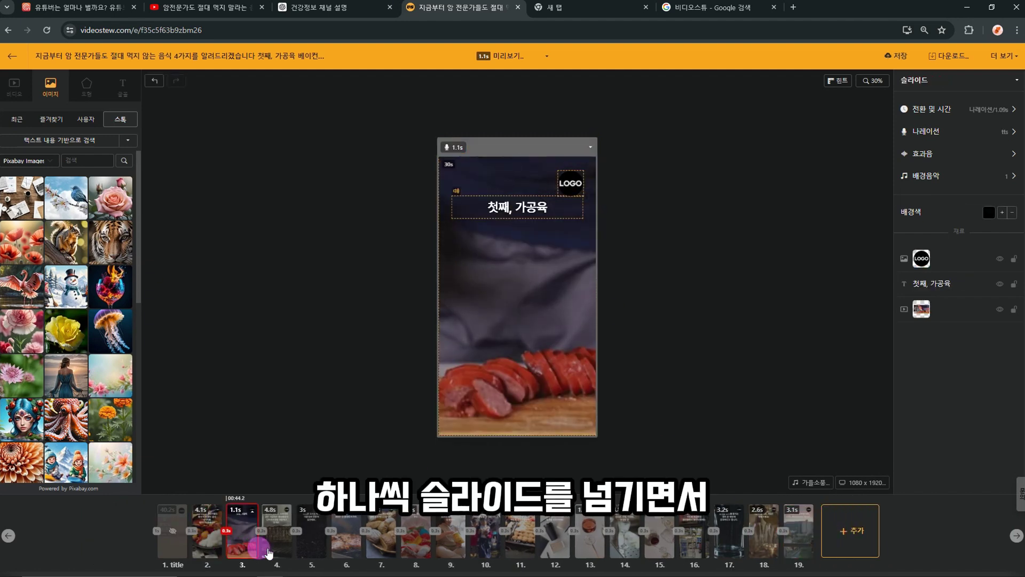
pyautogui.click(274, 544)
pyautogui.click(306, 544)
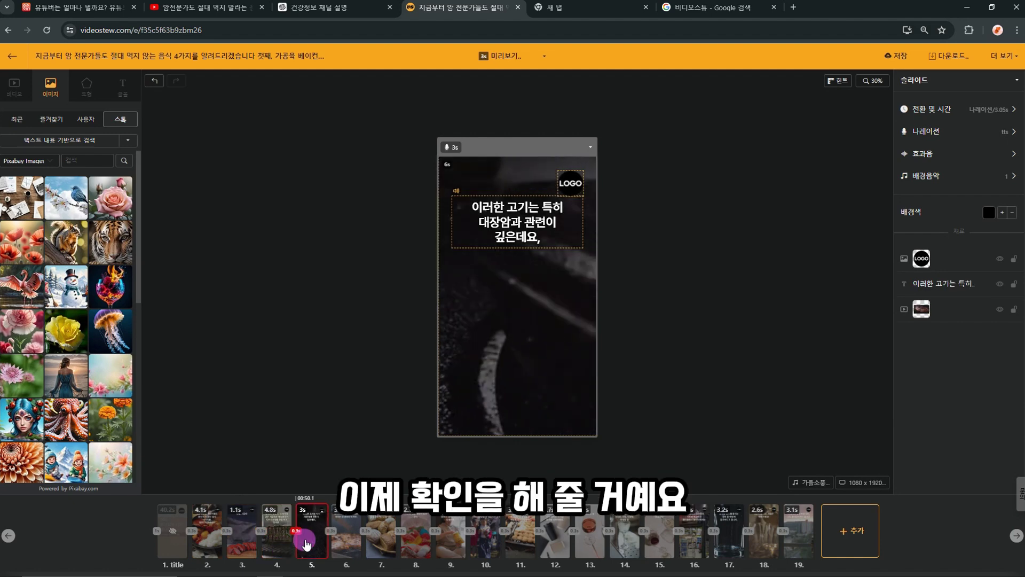
# Step: For the caption text box across slides 2 to 19, set the readability style to 외곽선 in black with 17% thickness
pyautogui.click(209, 547)
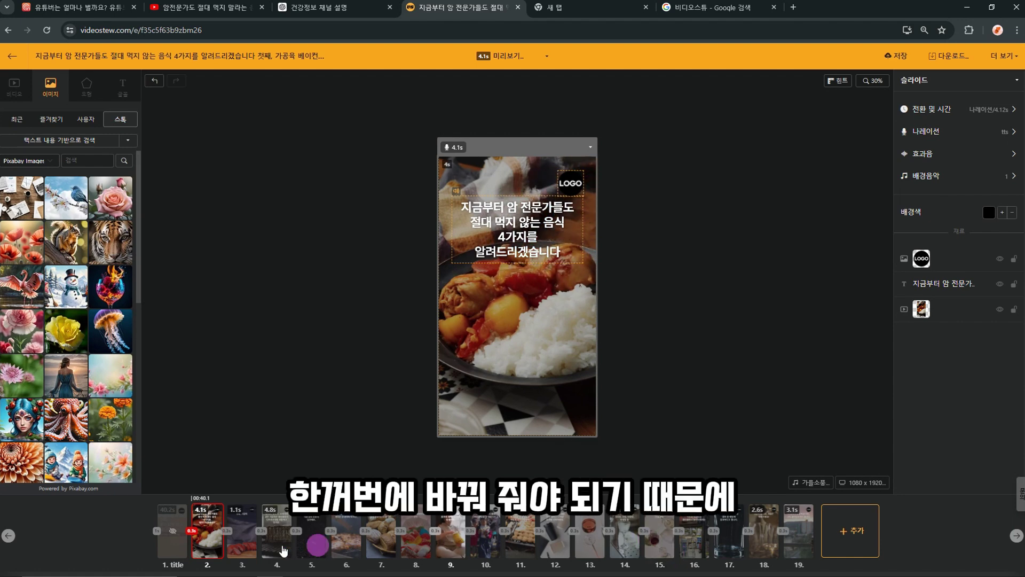
pyautogui.keyDown('shift'); pyautogui.click(797, 550); pyautogui.keyUp('shift')
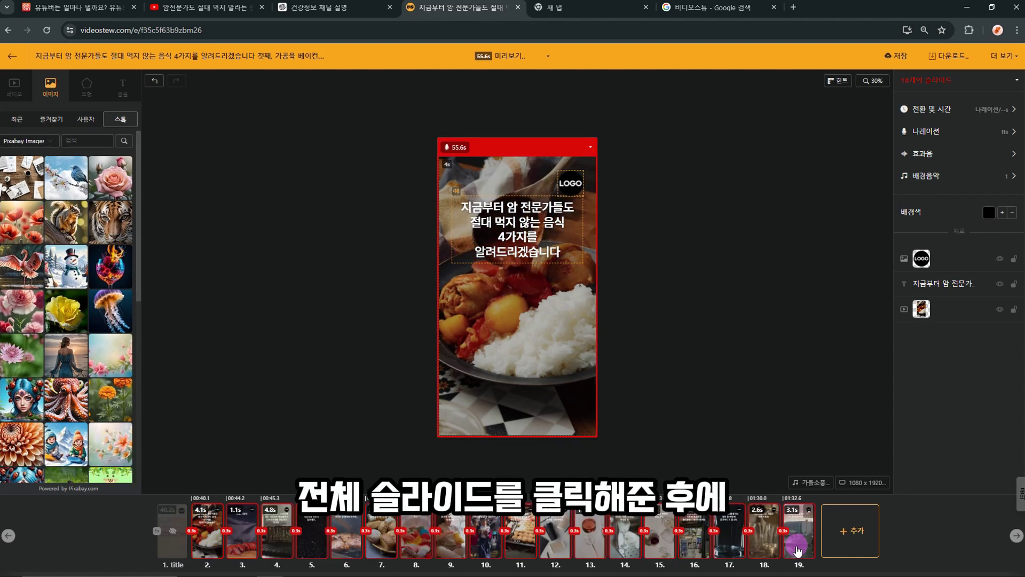
pyautogui.click(529, 235)
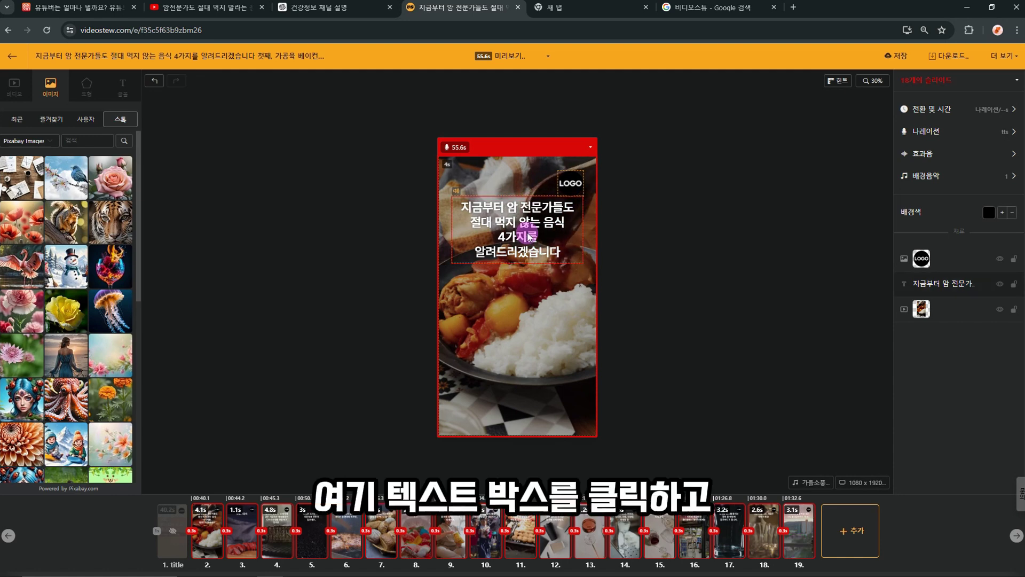
pyautogui.click(529, 234)
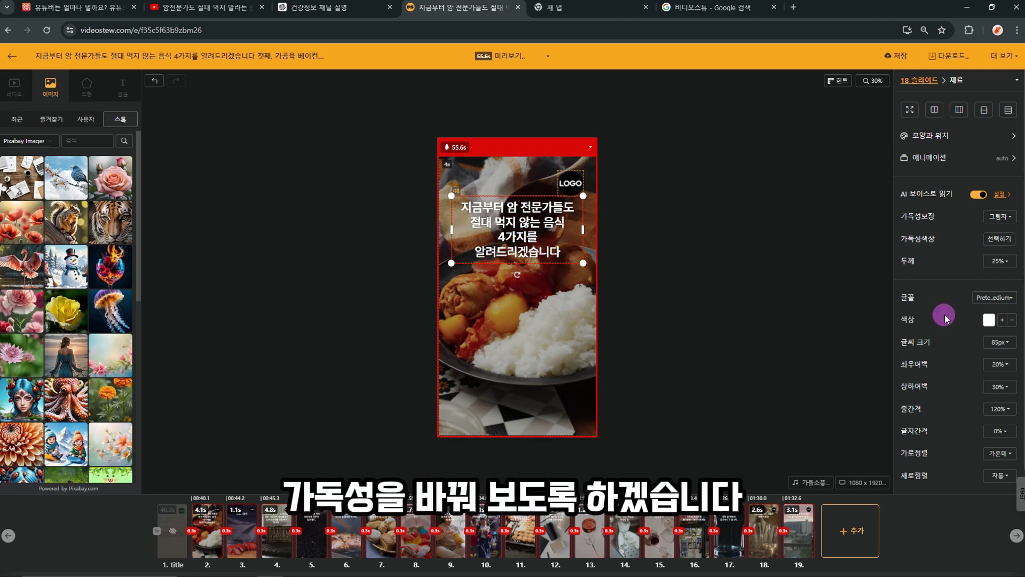
pyautogui.click(998, 216)
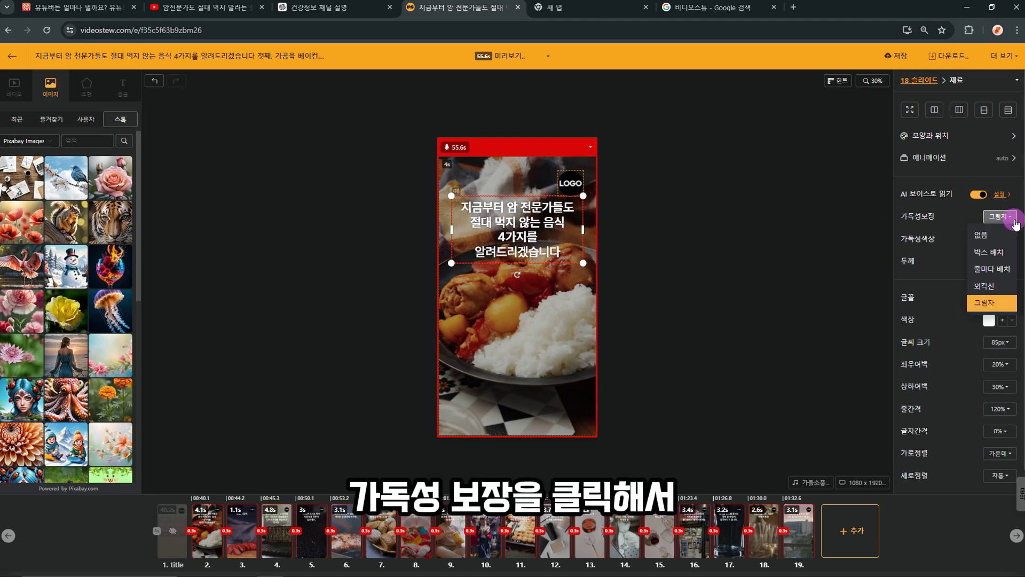
pyautogui.click(994, 287)
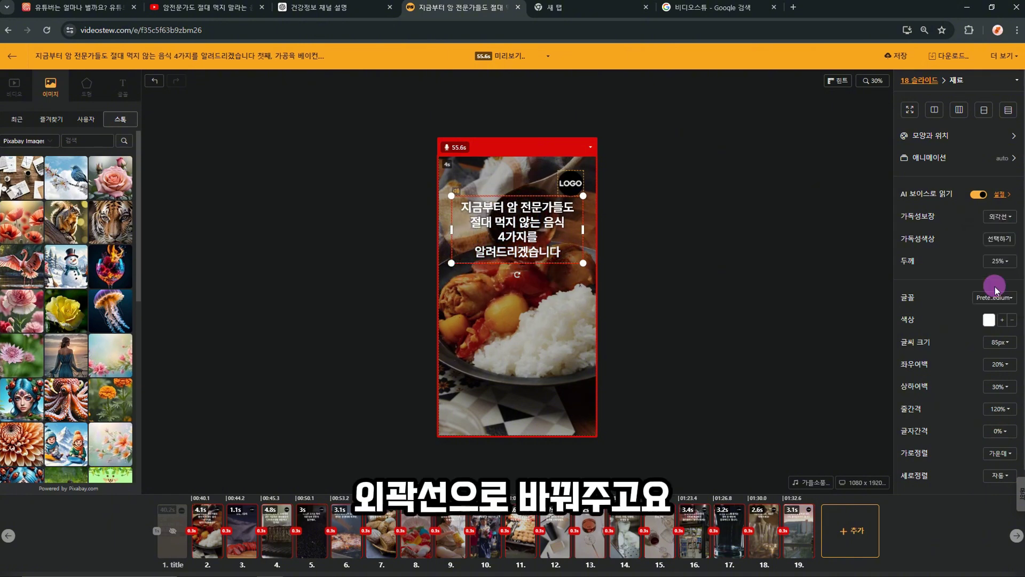
pyautogui.click(1010, 238)
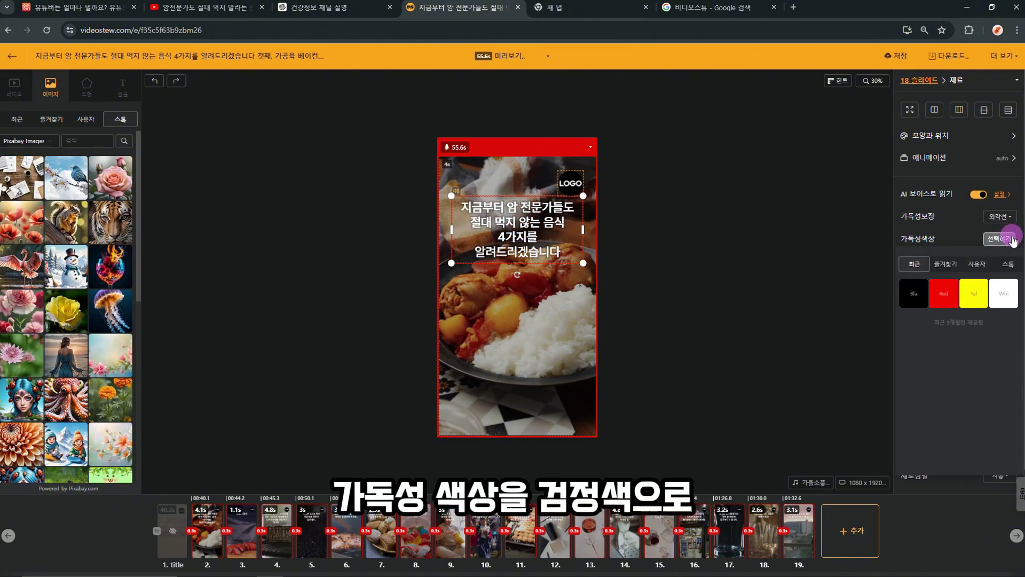
pyautogui.click(913, 298)
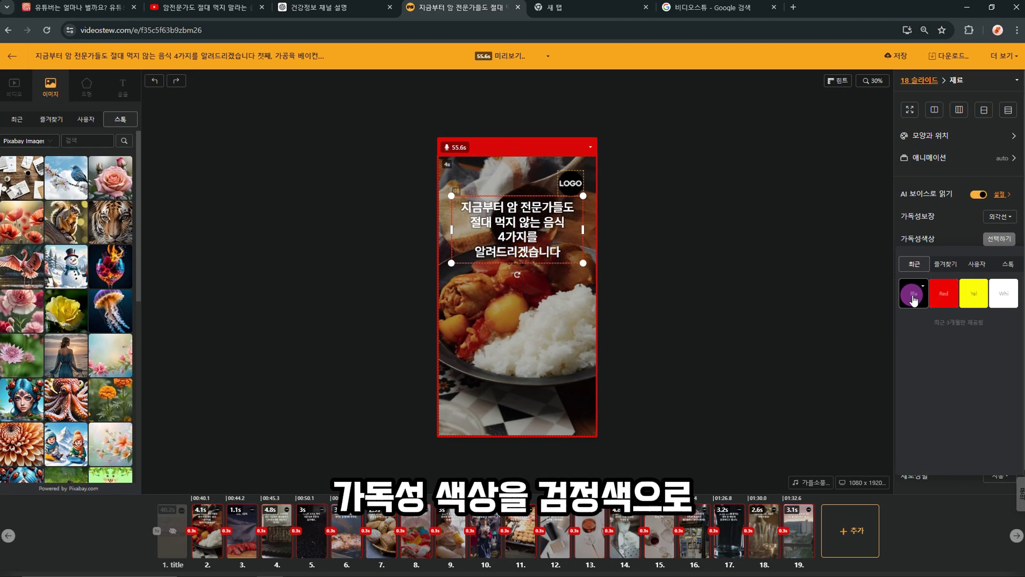
pyautogui.click(999, 261)
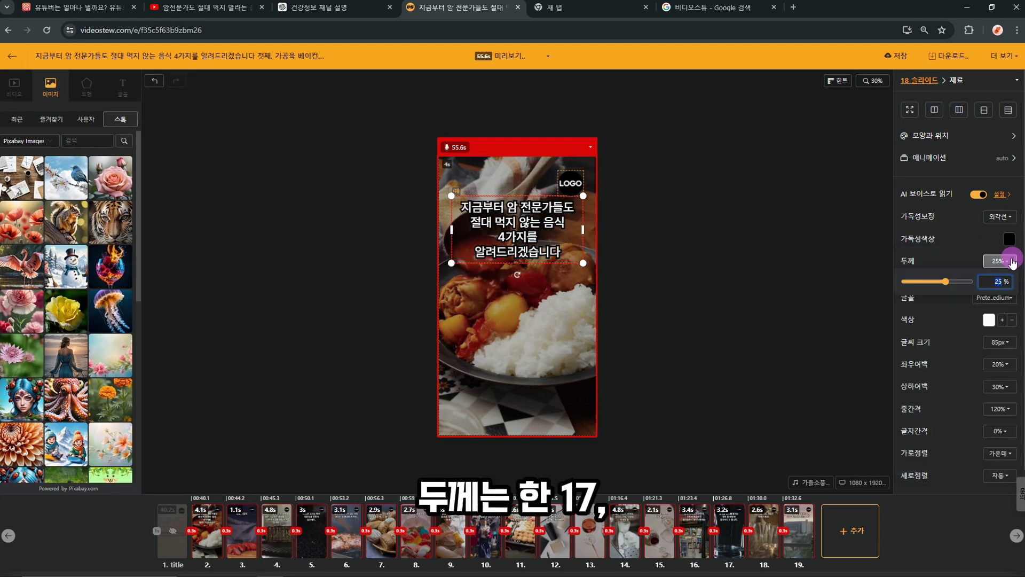
pyautogui.moveTo(948, 281); pyautogui.dragTo(933, 289)
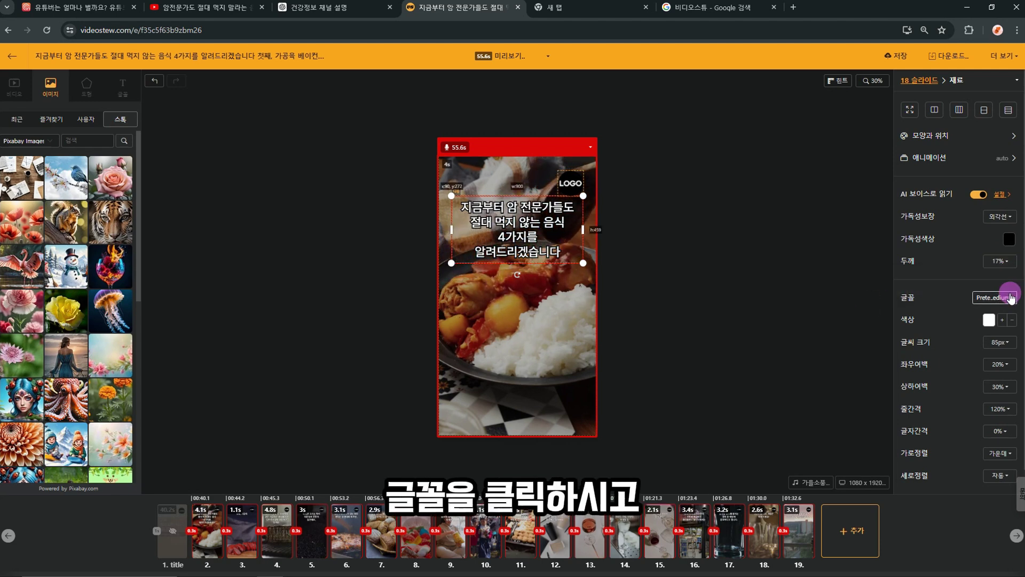
# Step: Change the caption font on the selected slides to the Korean stock font 카페24 아네모네
pyautogui.click(987, 297)
pyautogui.scroll(-5, 980, 370)
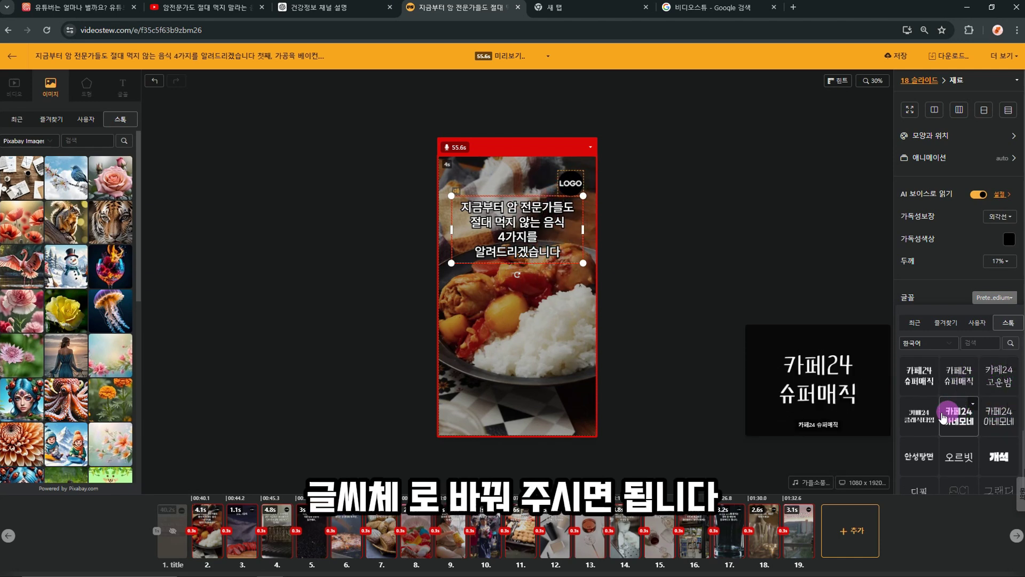
pyautogui.click(963, 418)
# Step: Keep the captions' horizontal alignment at 가운데 and set their vertical alignment to 위쪽
pyautogui.click(1000, 427)
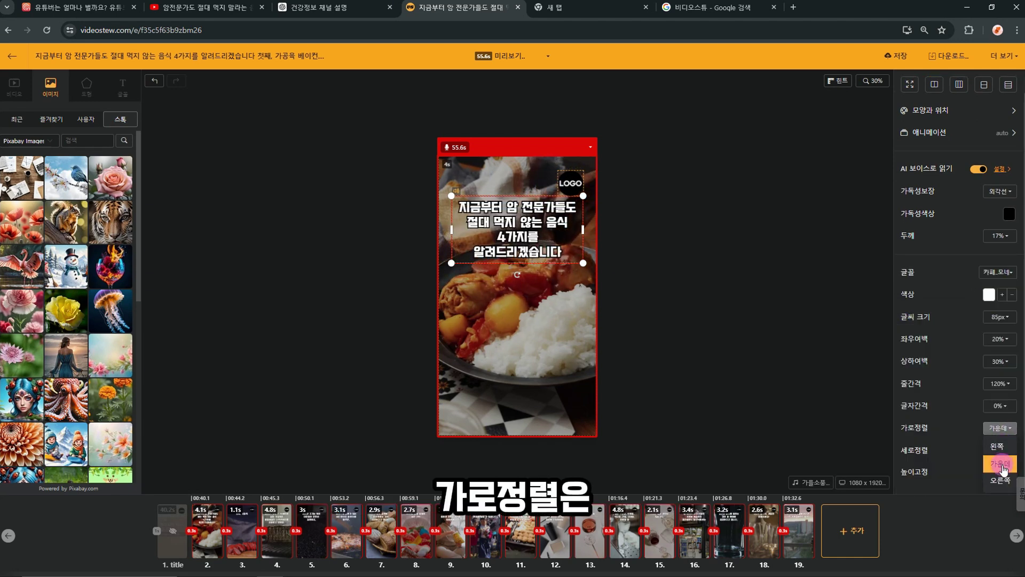
pyautogui.click(1000, 427)
pyautogui.click(998, 451)
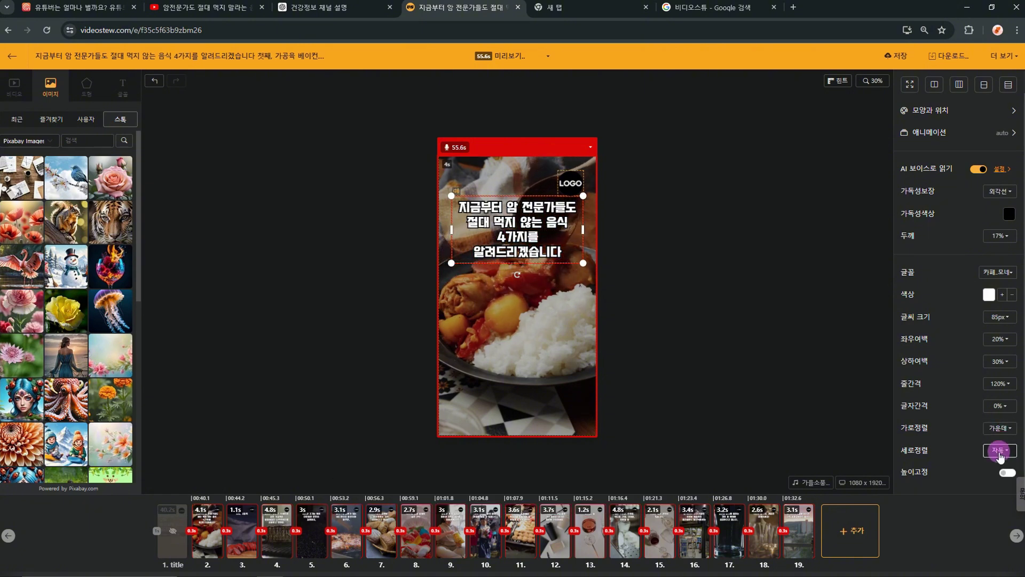
pyautogui.click(1000, 452)
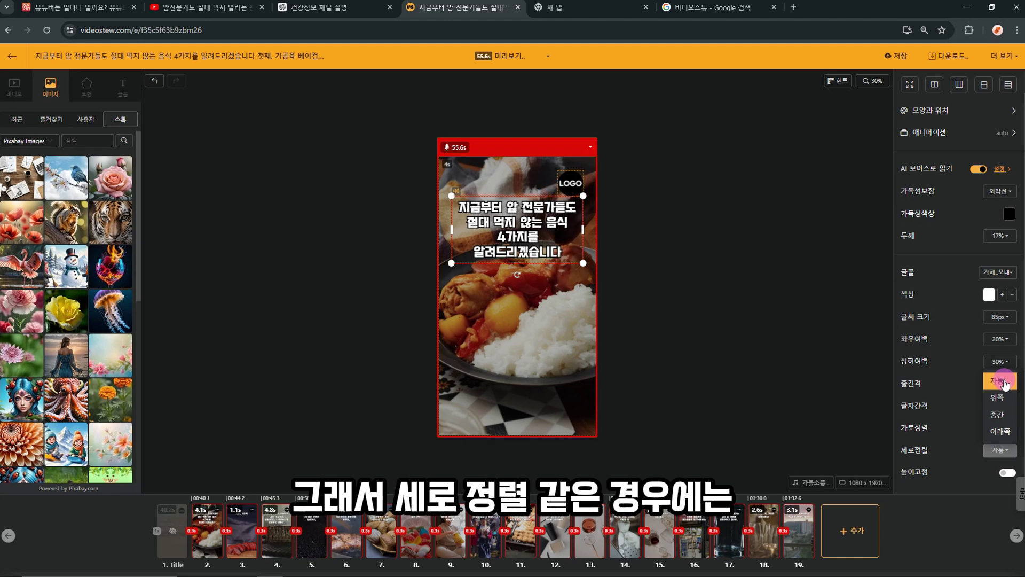
pyautogui.click(997, 397)
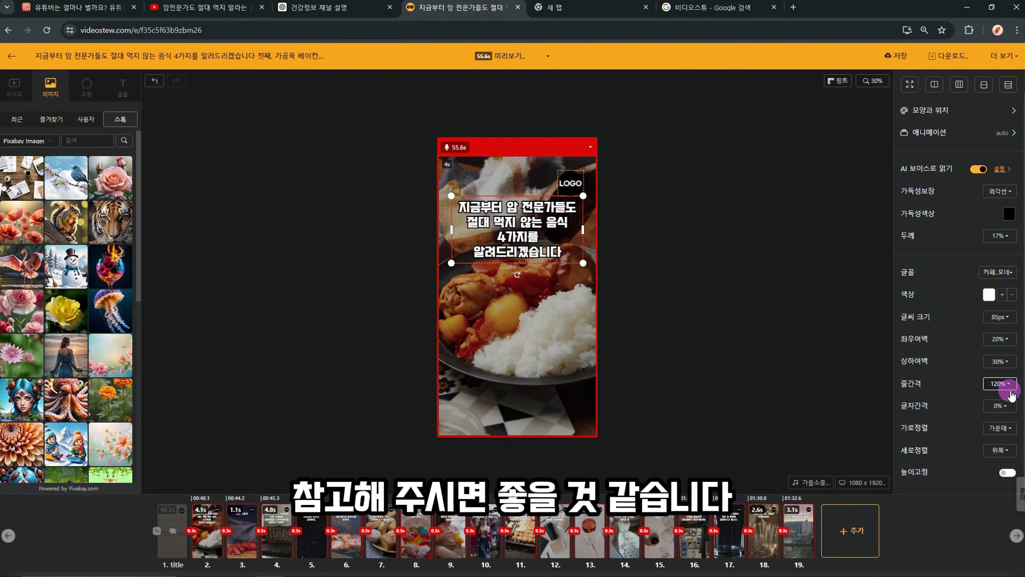
# Step: Move the caption text box on slides 2 to 19 down to just below the middle of the frame
pyautogui.moveTo(520, 240); pyautogui.dragTo(520, 303)
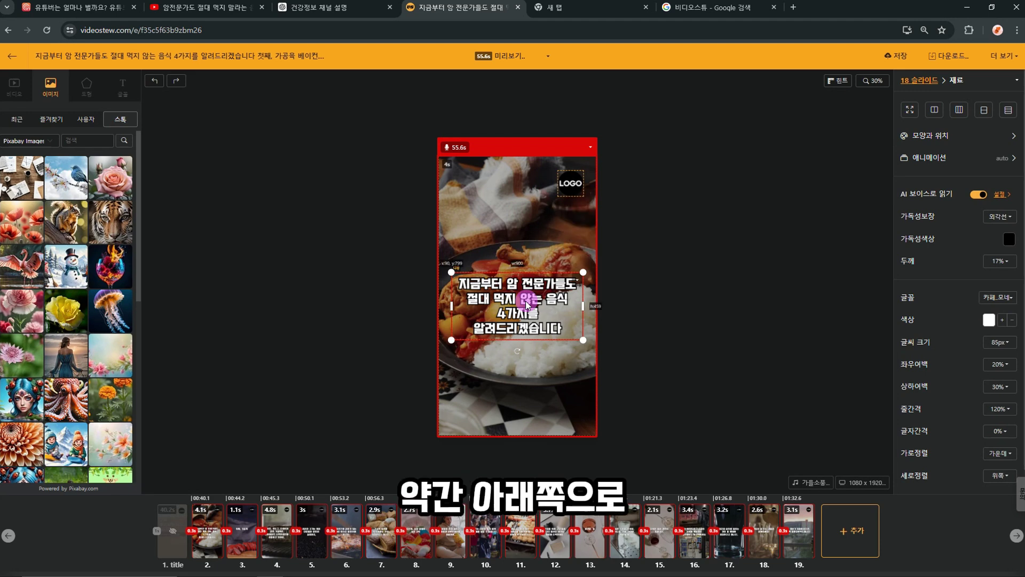
pyautogui.moveTo(526, 305); pyautogui.dragTo(526, 330)
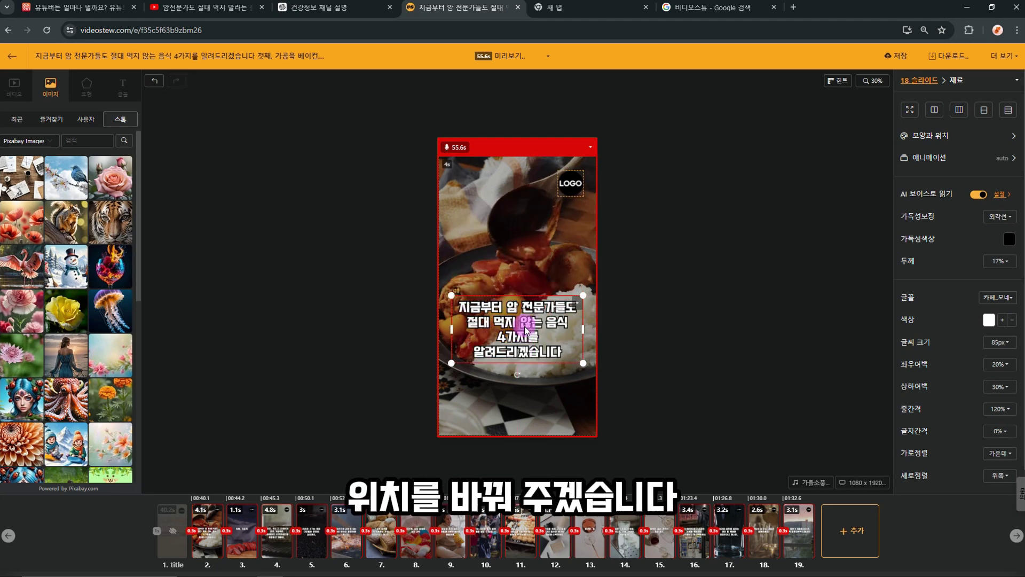
# Step: Select slide 2 alone and look over the image, shape and font asset libraries
pyautogui.click(211, 535)
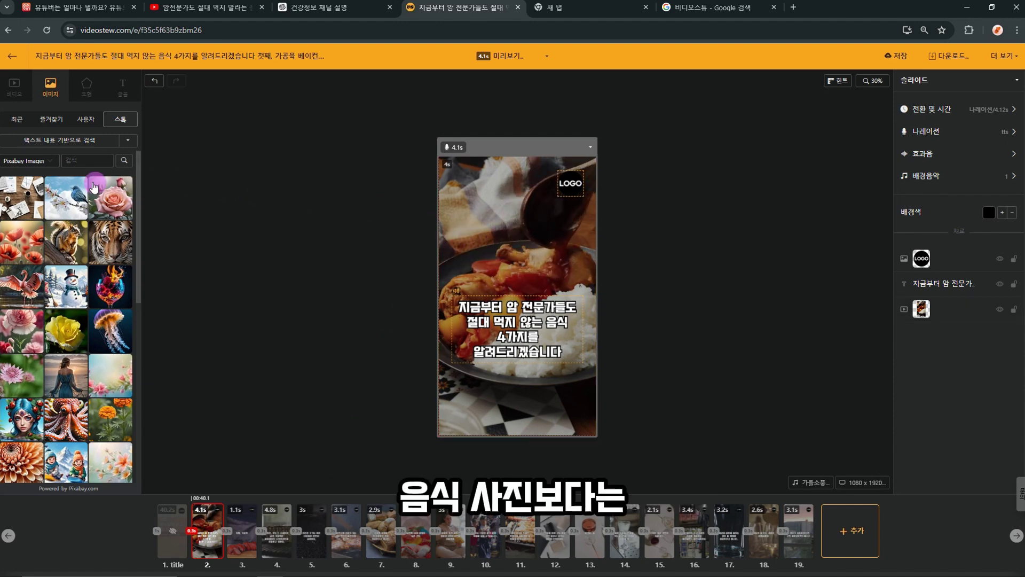
pyautogui.click(87, 162)
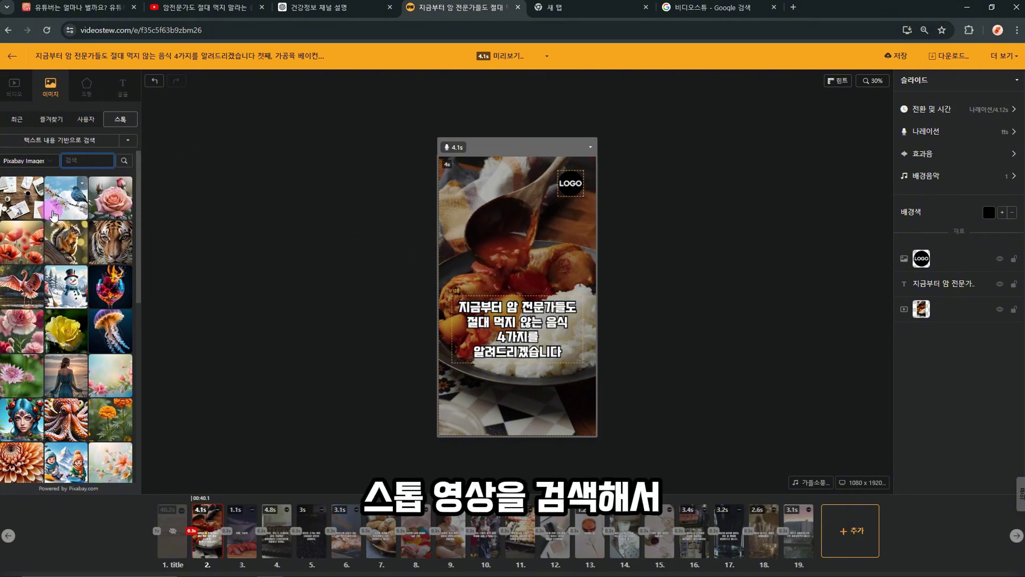
pyautogui.moveTo(53, 215)
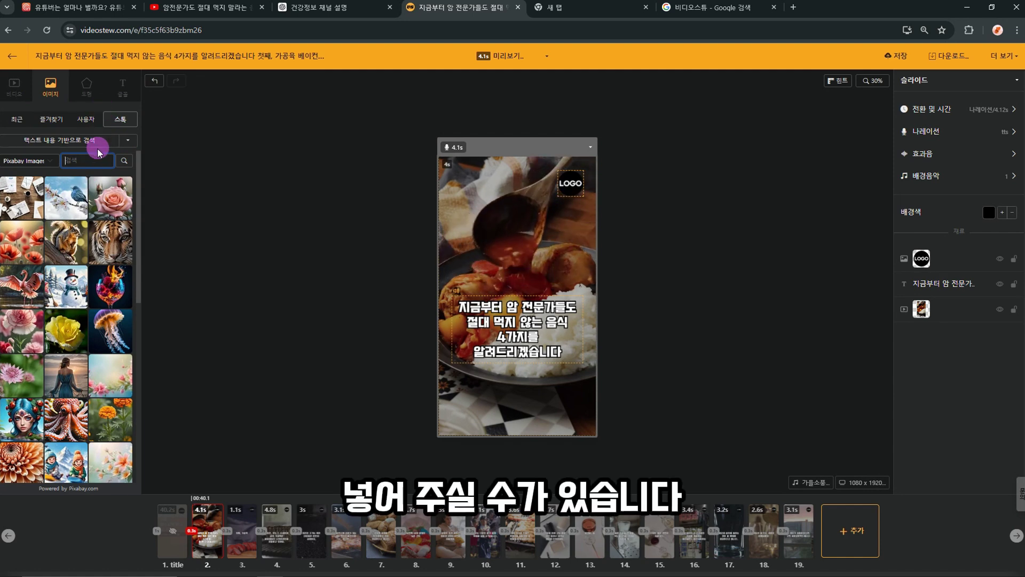
pyautogui.click(18, 91)
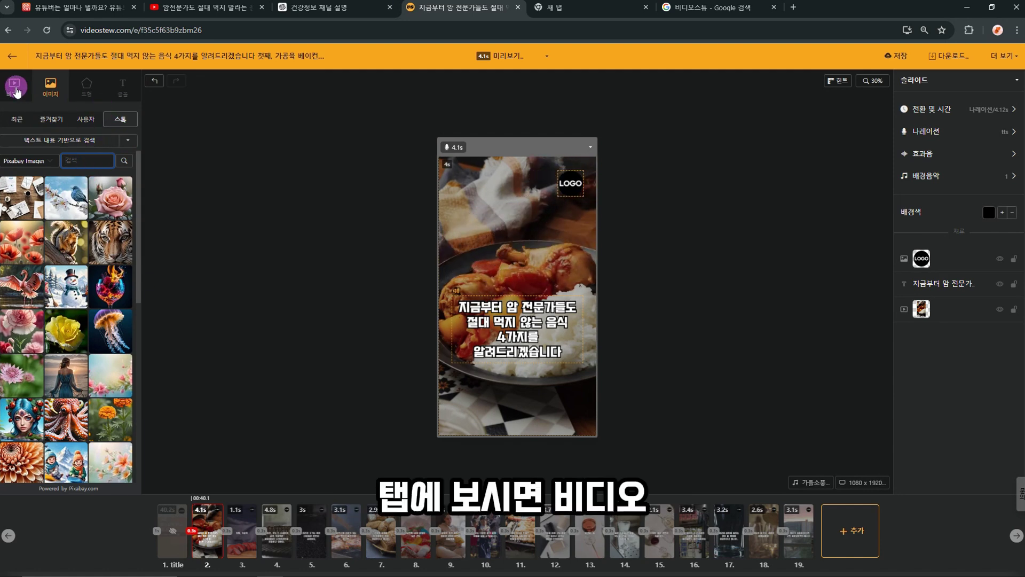
pyautogui.click(51, 88)
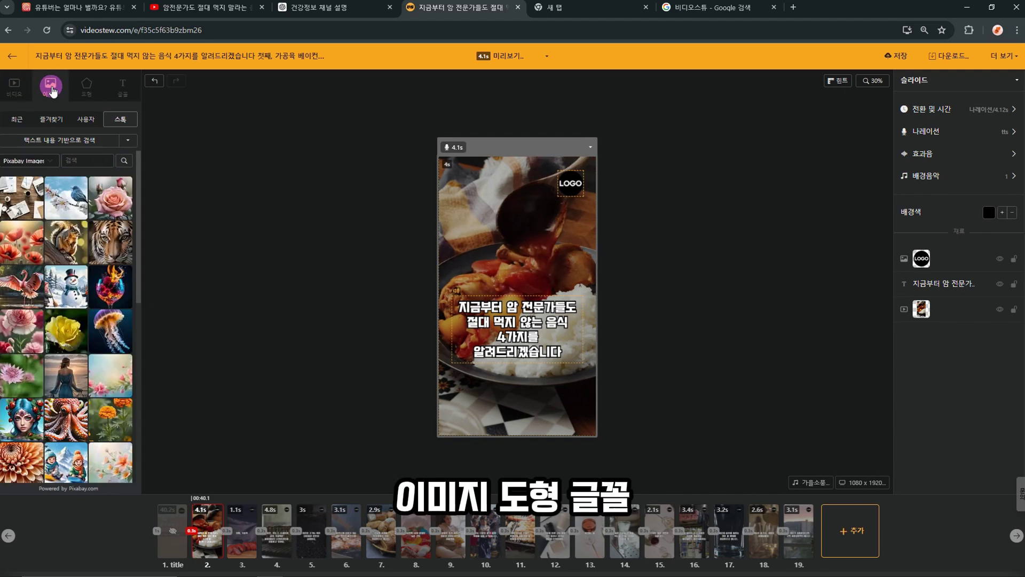
pyautogui.click(78, 95)
pyautogui.click(120, 94)
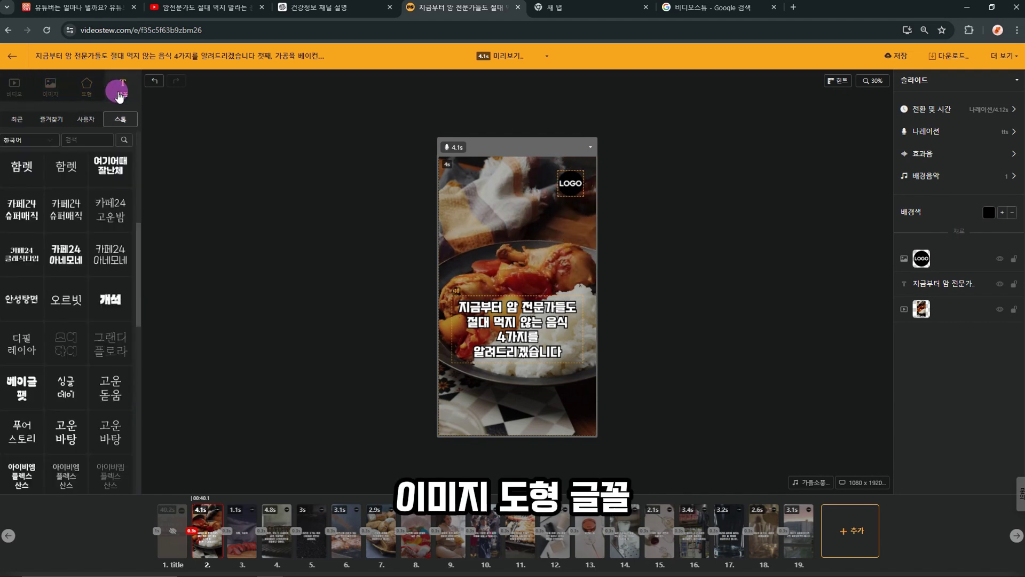
# Step: Search the Pexels Videos stock library for 의사 and look through the clips for slide 2
pyautogui.click(15, 95)
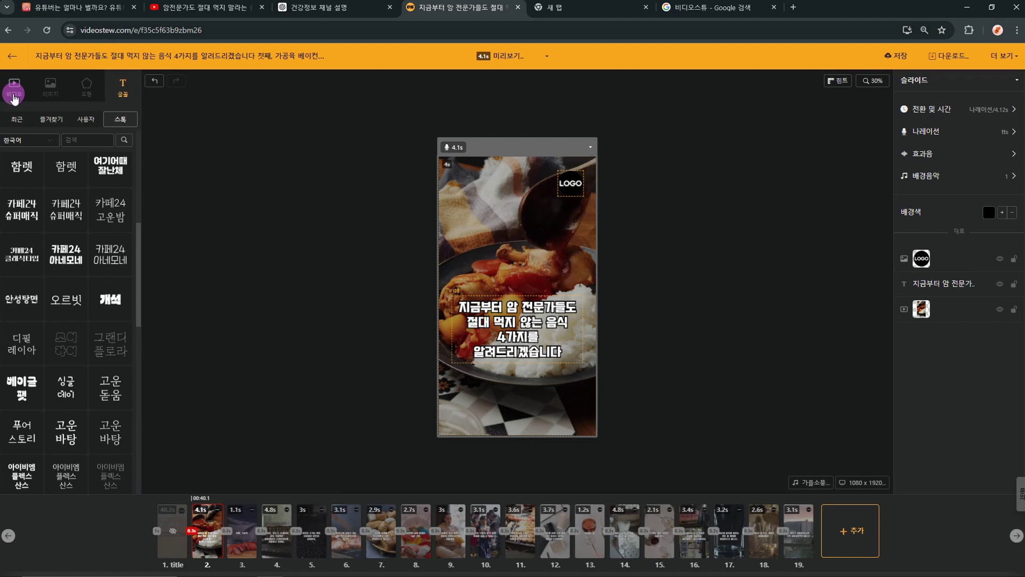
pyautogui.click(16, 119)
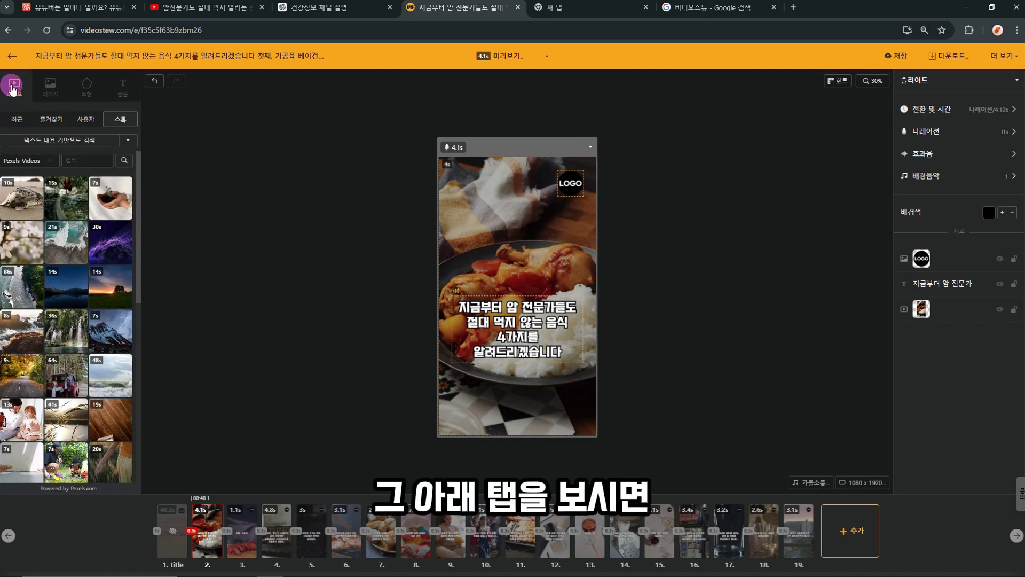
pyautogui.click(52, 119)
pyautogui.click(85, 119)
pyautogui.click(119, 120)
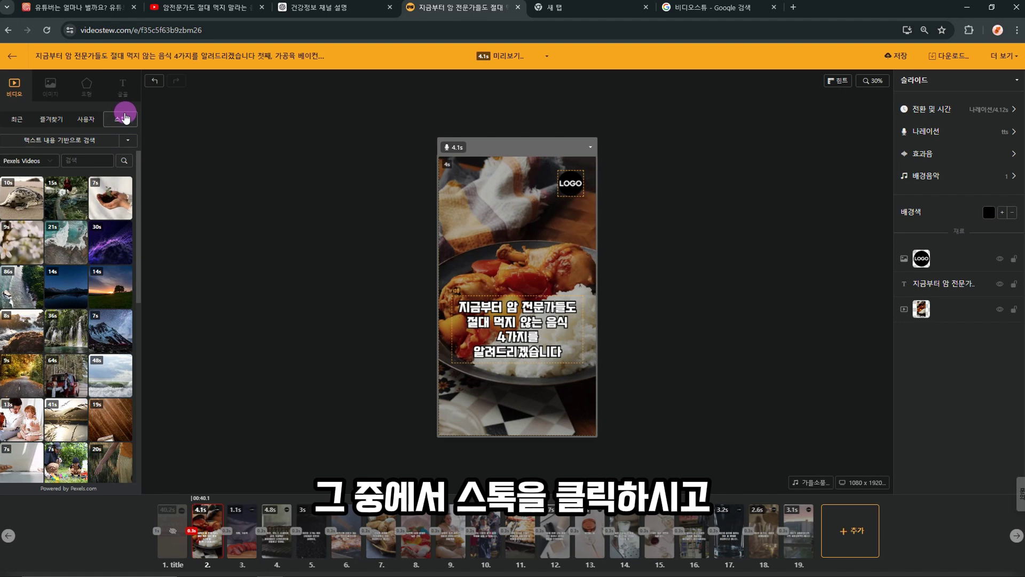
pyautogui.click(87, 160)
pyautogui.write('의')
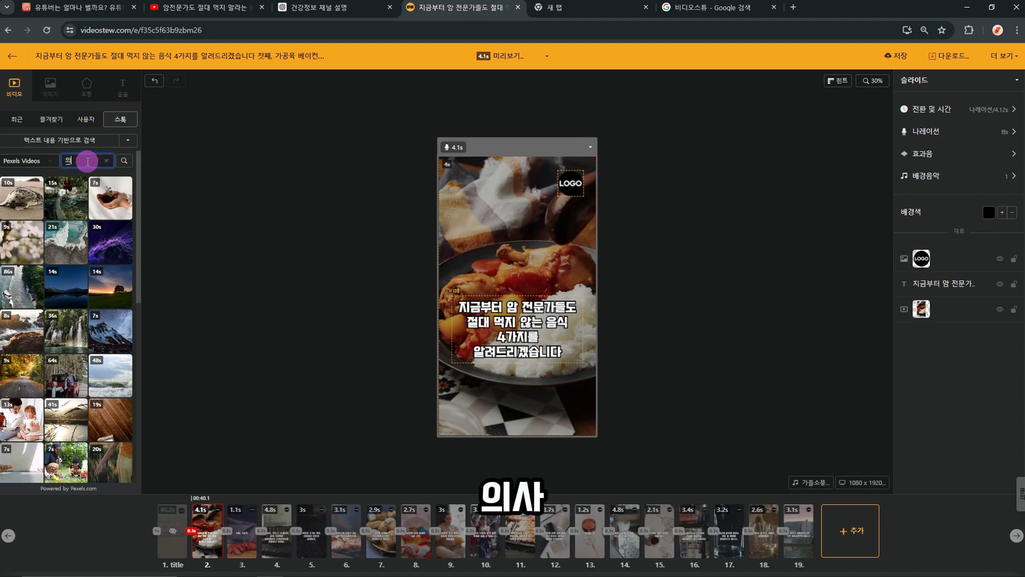
pyautogui.write('사')
pyautogui.press('Return')
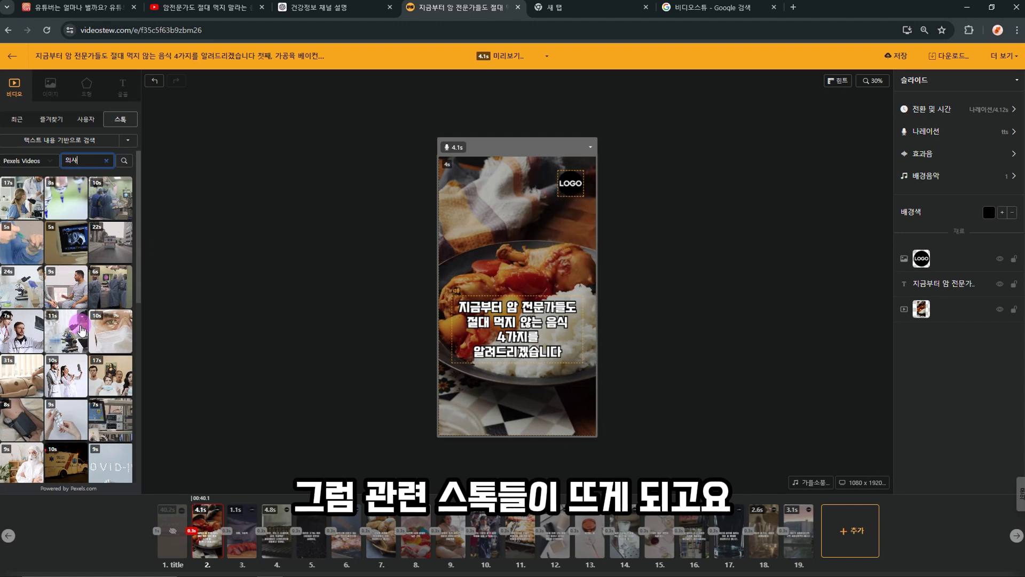
pyautogui.scroll(-1, 80, 331)
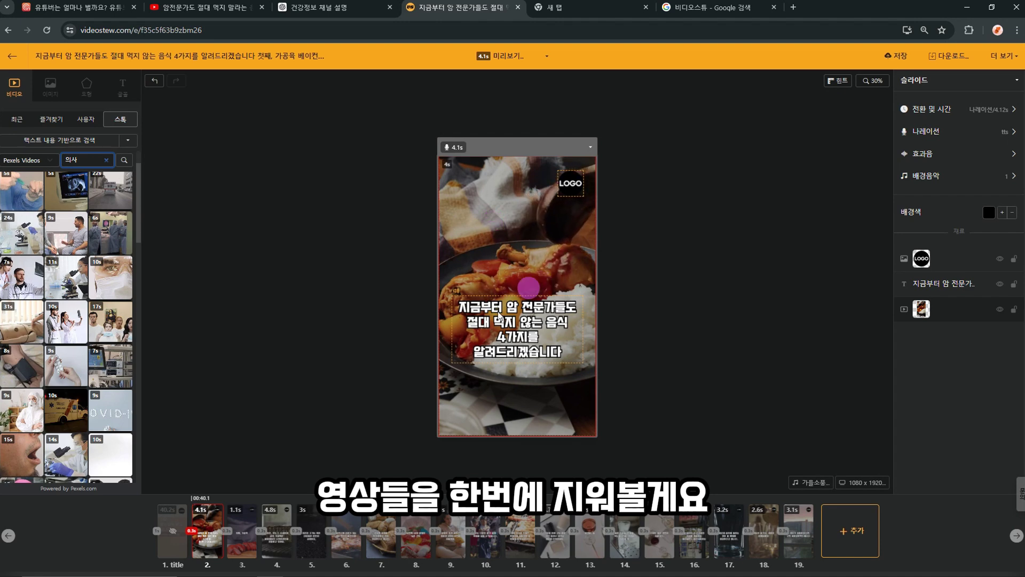
# Step: Delete the background videos and the LOGO image from slides 2 to 19 all at once
pyautogui.keyDown('shift'); pyautogui.click(797, 537); pyautogui.keyUp('shift')
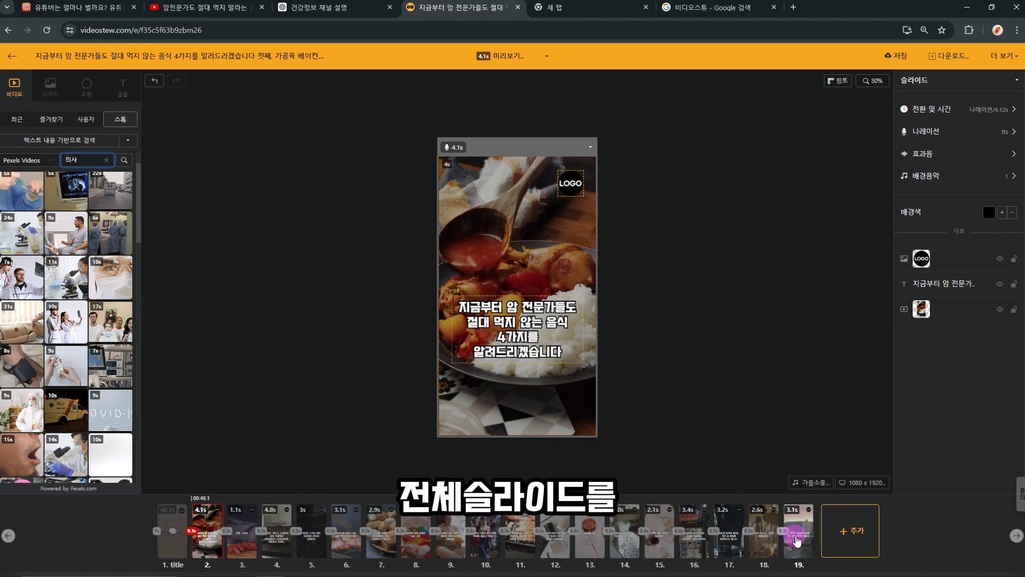
pyautogui.click(507, 213)
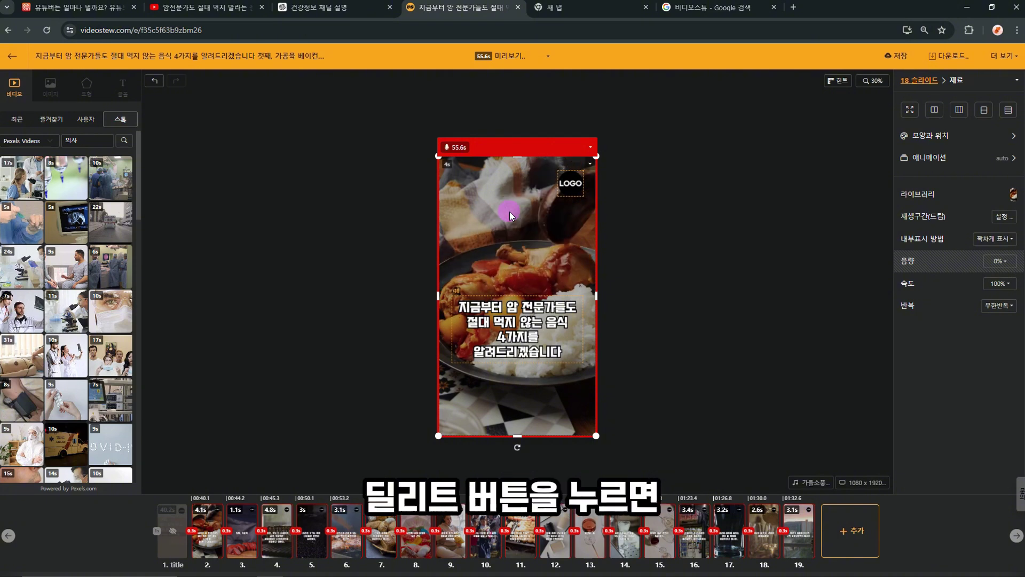
pyautogui.press('Delete')
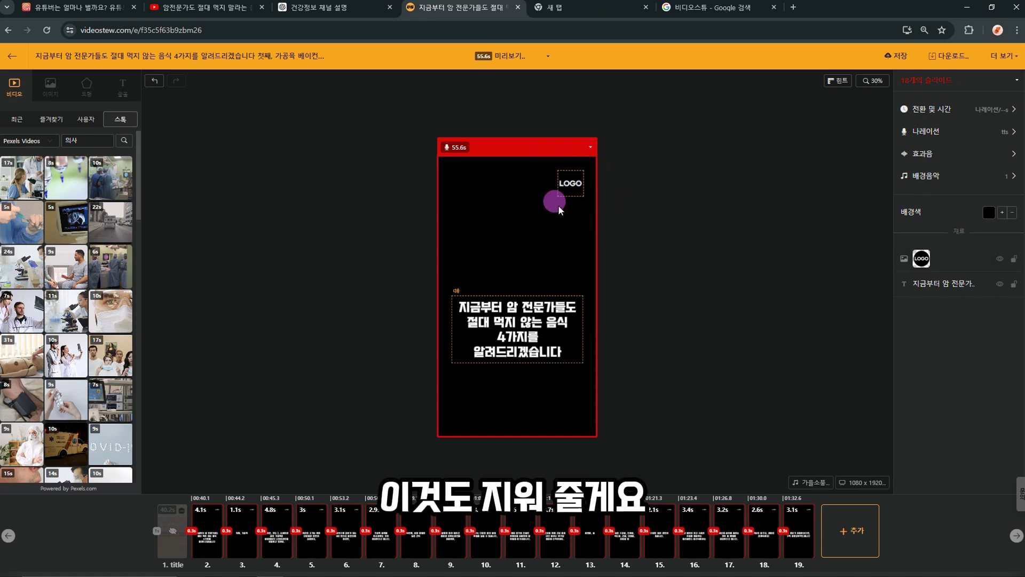
pyautogui.click(575, 189)
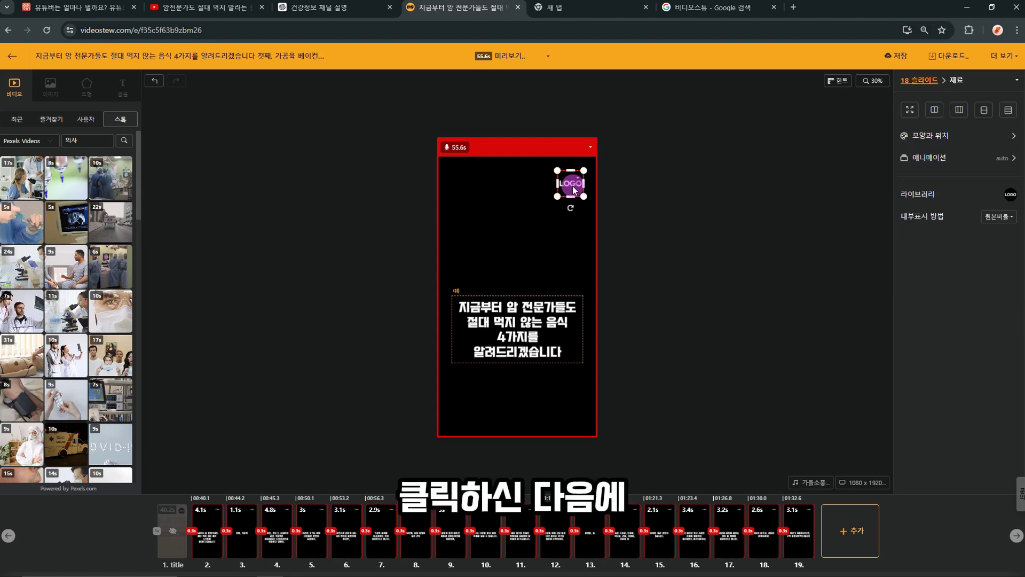
pyautogui.press('Delete')
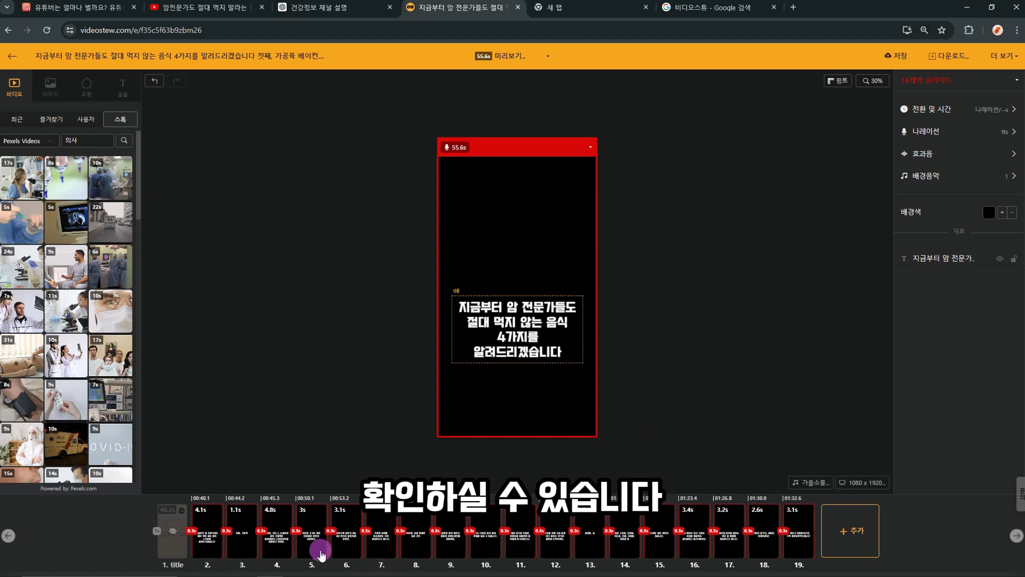
# Step: Fill slide 2 with the 10-second stock clip of two doctors in white coats examining an X-ray
pyautogui.click(208, 527)
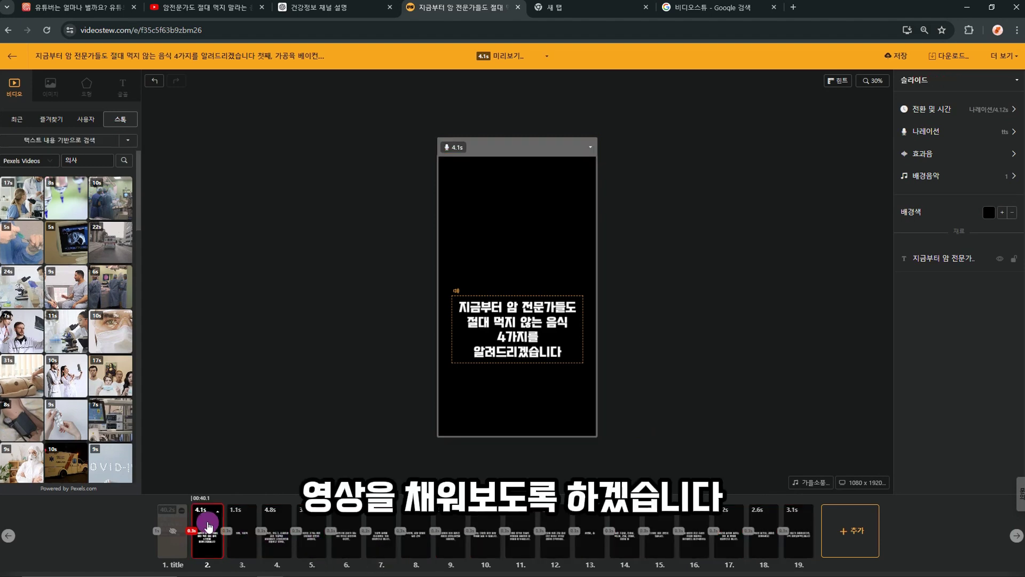
pyautogui.moveTo(69, 332)
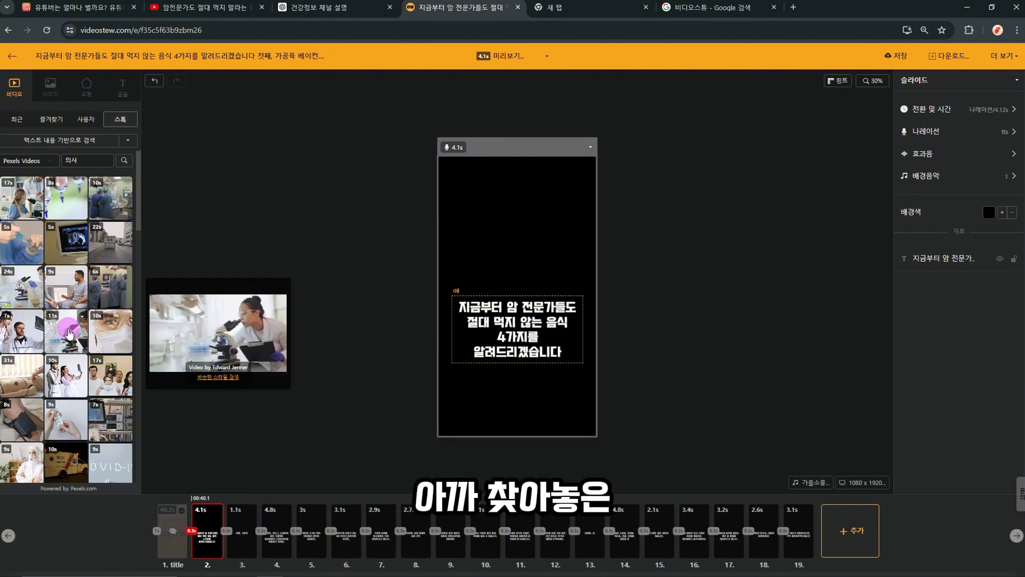
pyautogui.scroll(-1, 94, 314)
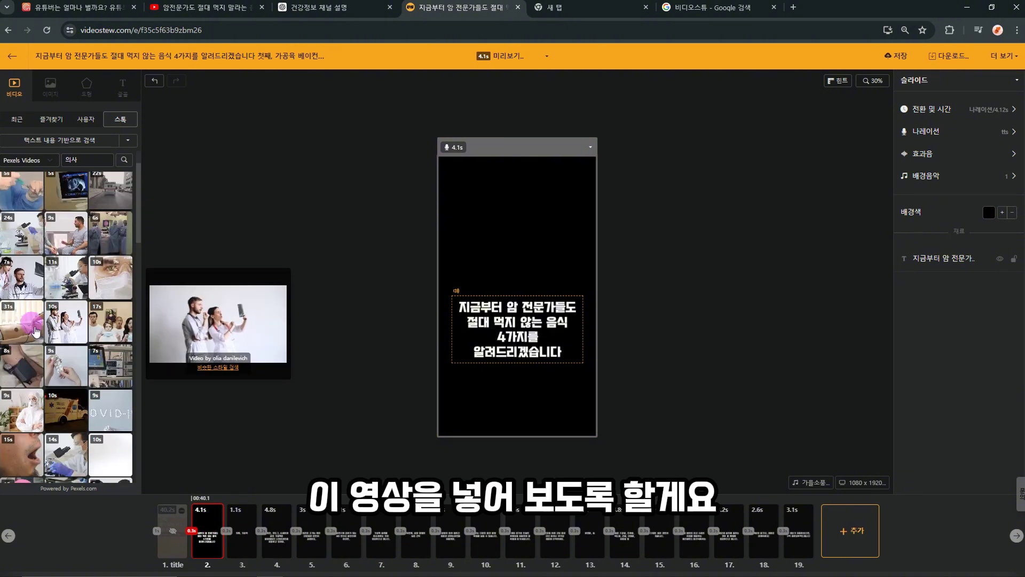
pyautogui.moveTo(66, 320); pyautogui.dragTo(495, 256)
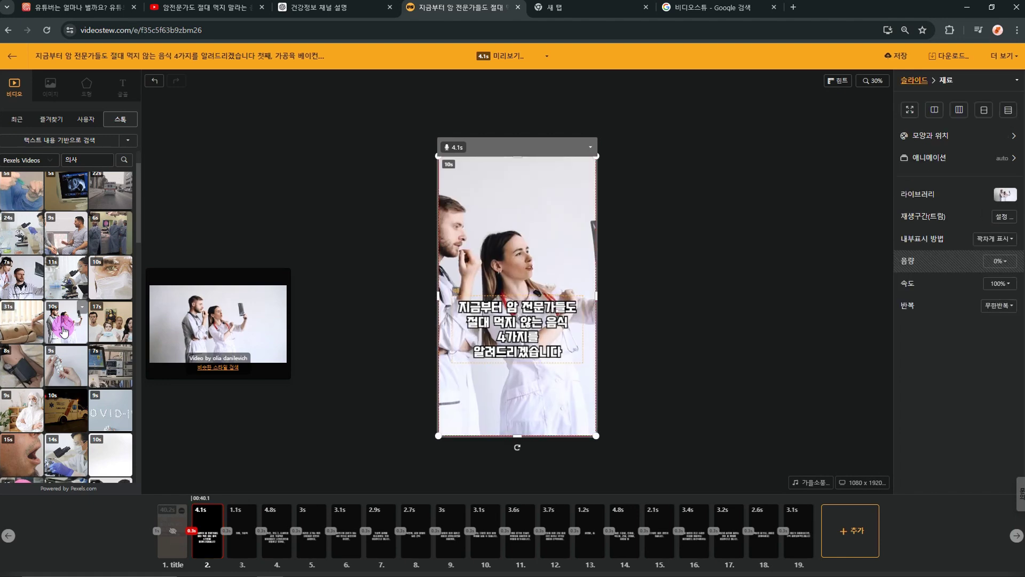
pyautogui.doubleClick(508, 242)
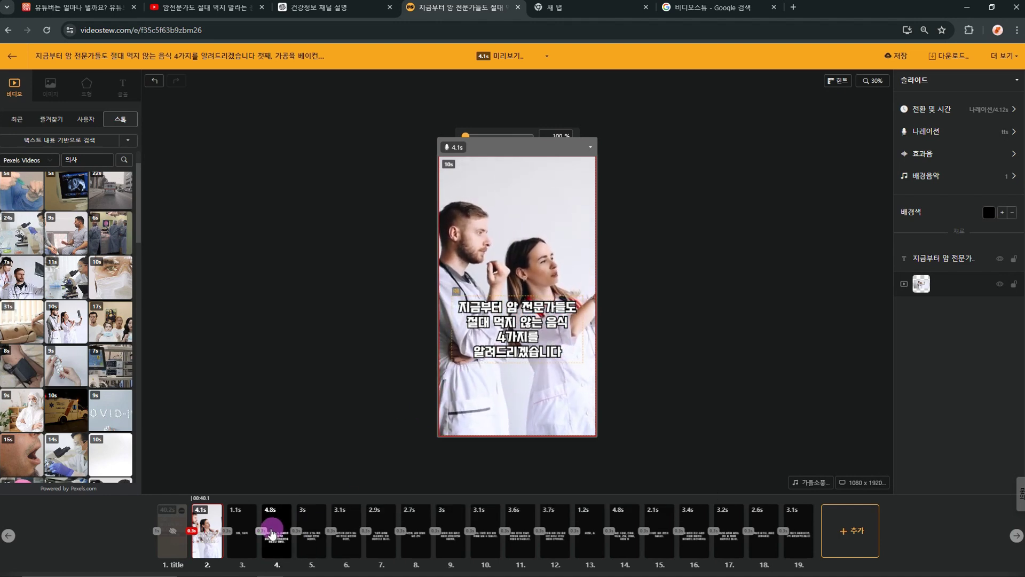
# Step: Search Pexels Videos for 소세지 and fill slide 3 with the 16-second clip of sausages on a grill
pyautogui.click(246, 535)
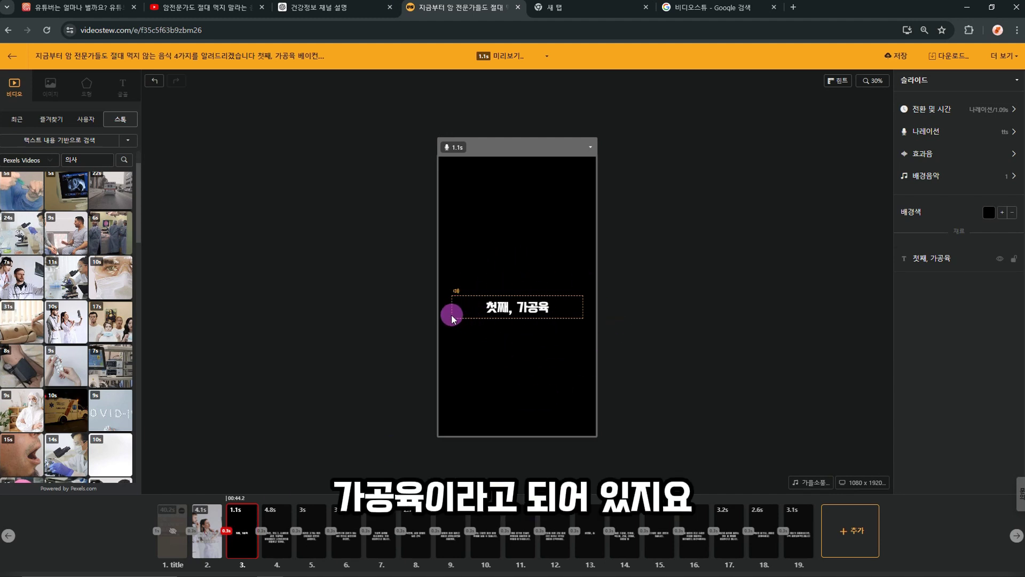
pyautogui.click(90, 158)
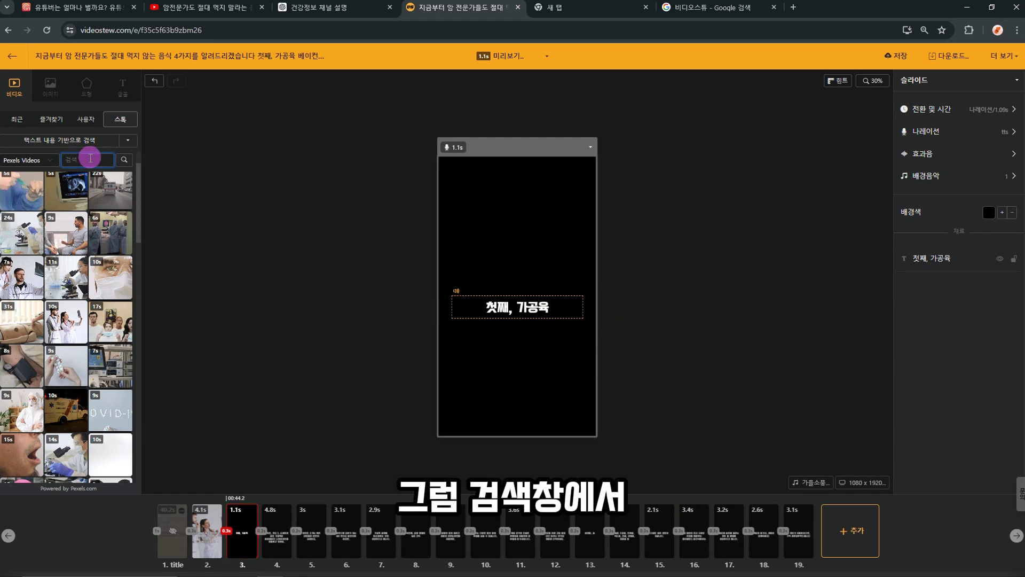
pyautogui.write('소세지')
pyautogui.press('Return')
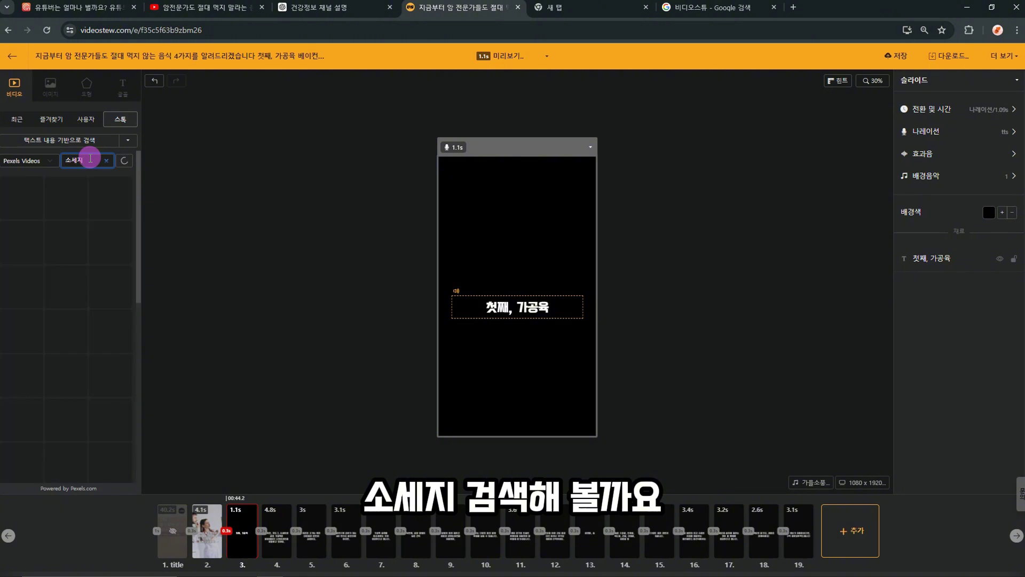
pyautogui.scroll(-3, 102, 299)
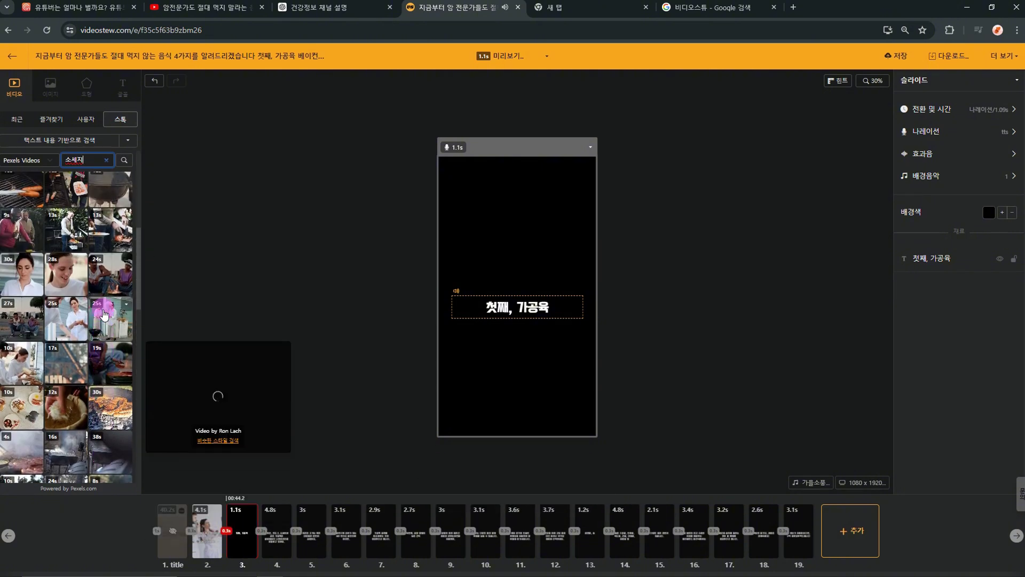
pyautogui.scroll(-4, 104, 315)
pyautogui.scroll(-5, 114, 373)
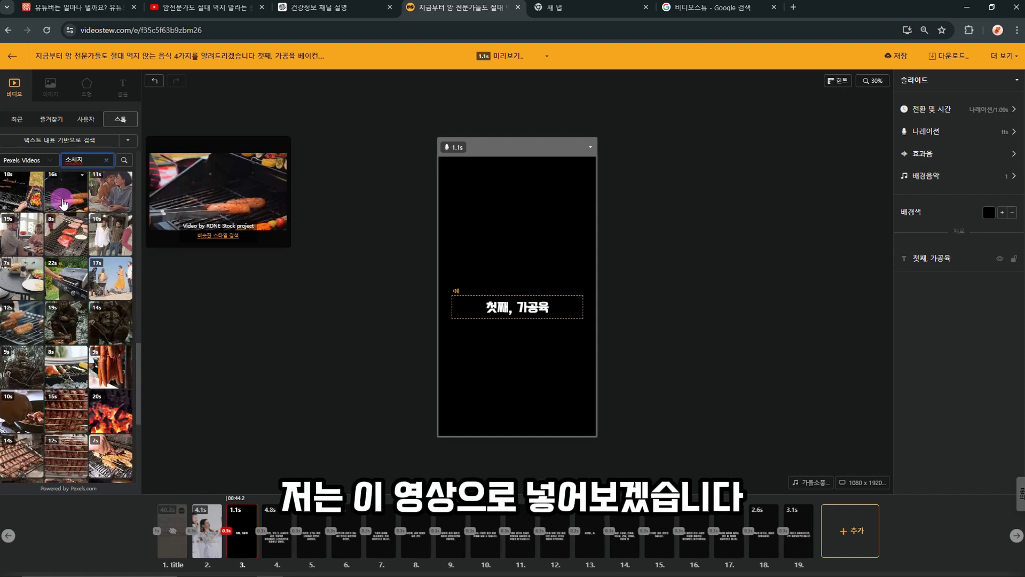
pyautogui.scroll(1, 66, 201)
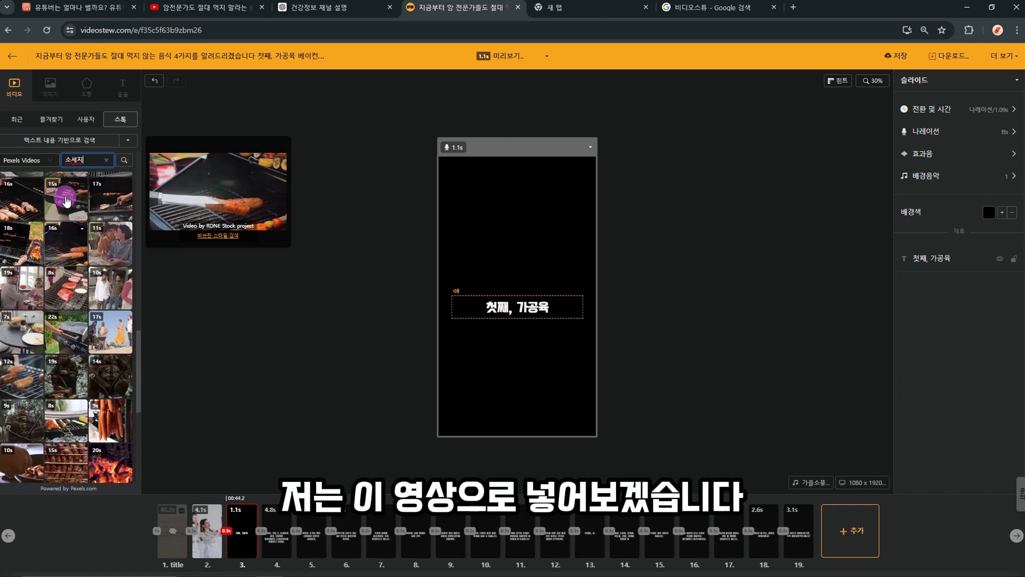
pyautogui.click(65, 258)
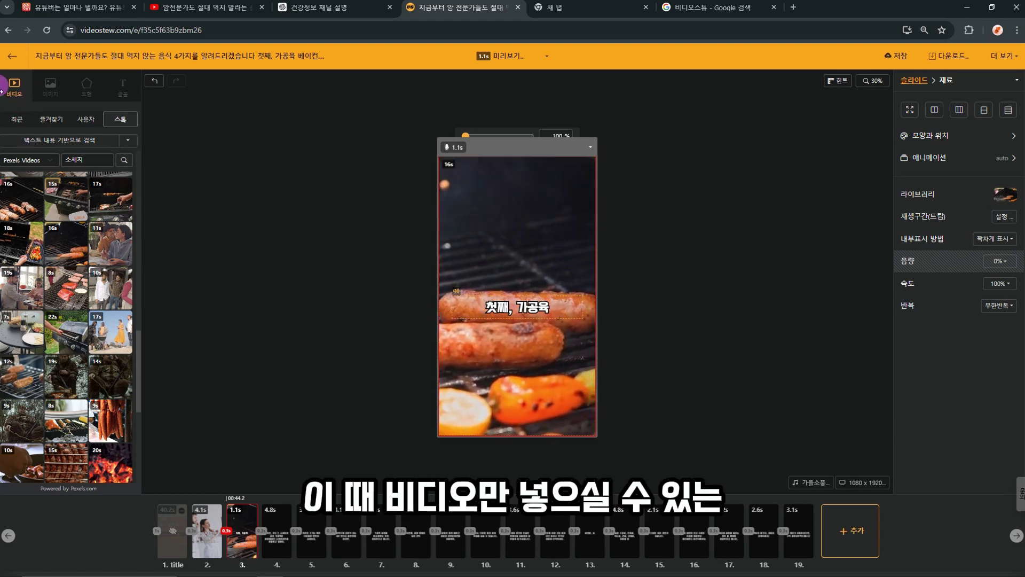
# Step: Search the Pixabay Images stock library for 소세지
pyautogui.click(51, 94)
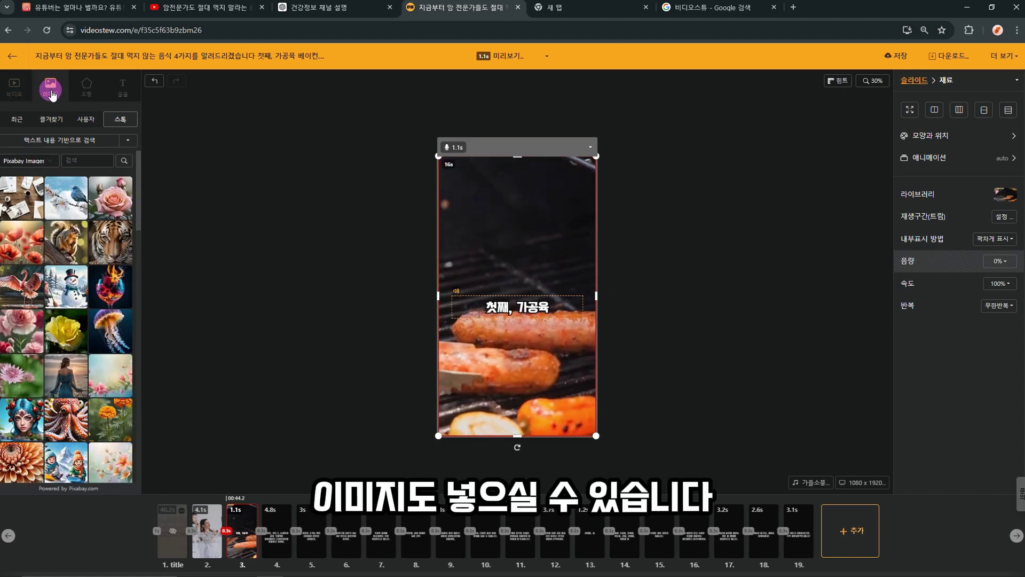
pyautogui.click(72, 161)
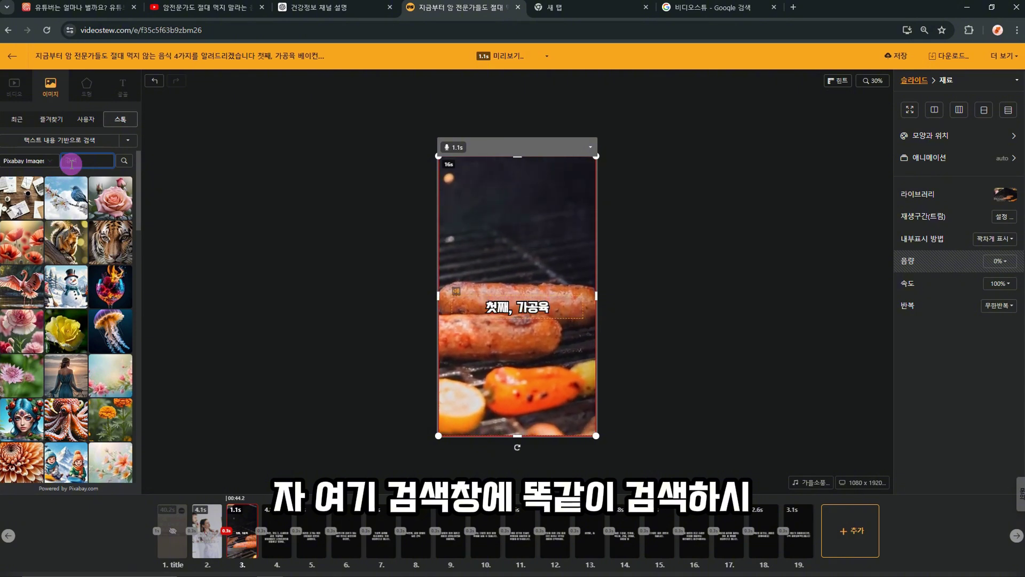
pyautogui.write('쏘')
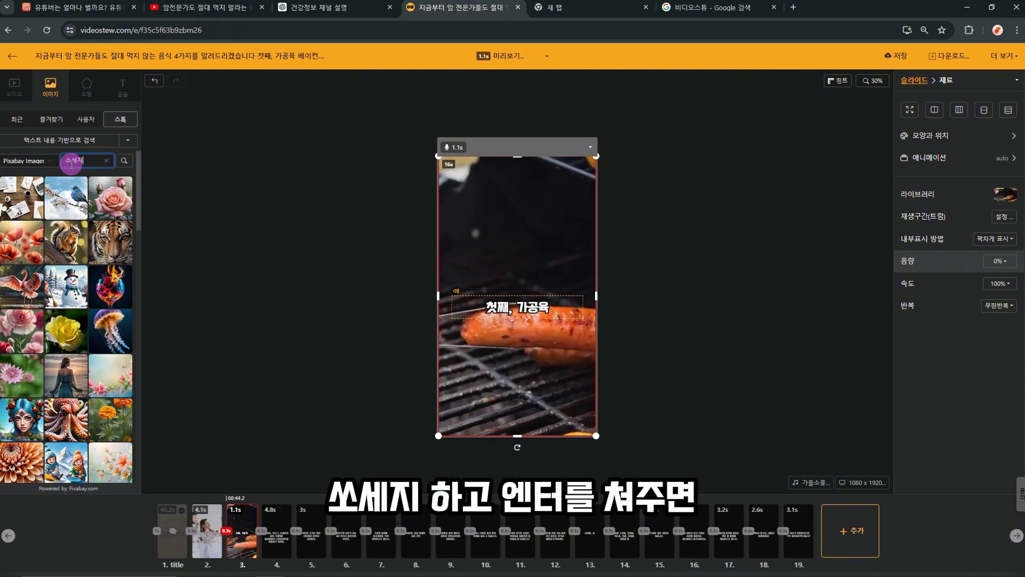
pyautogui.write('세지')
pyautogui.press('Return')
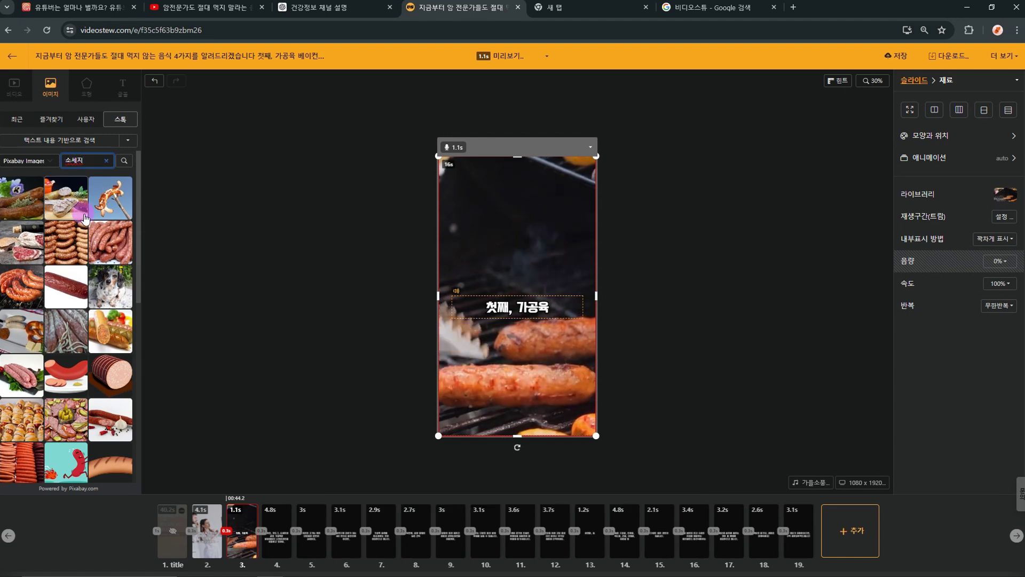
# Step: Look through the Pixabay sausage images and go to slide 4
pyautogui.scroll(-5, 87, 333)
pyautogui.scroll(-10, 86, 333)
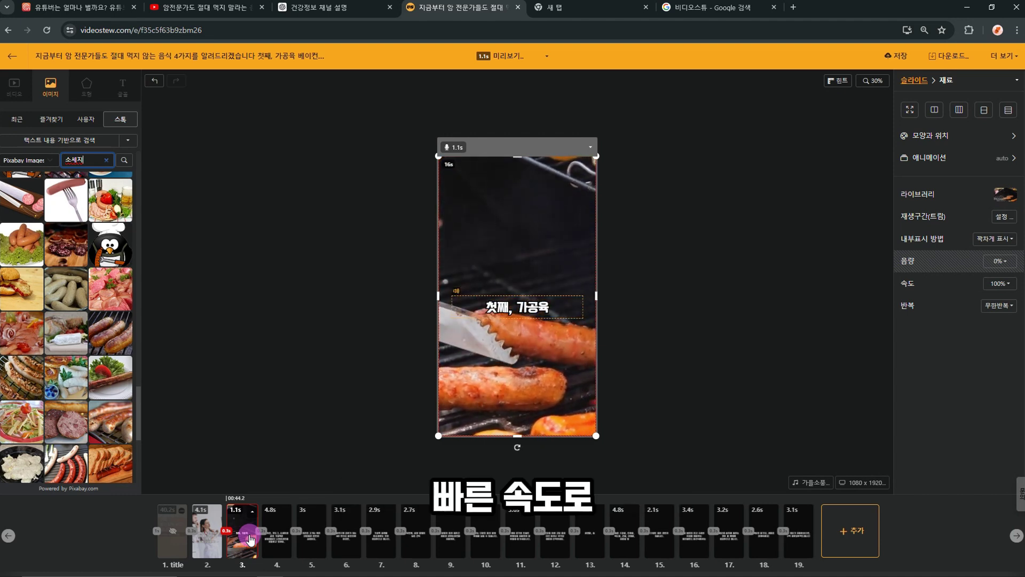
pyautogui.click(277, 531)
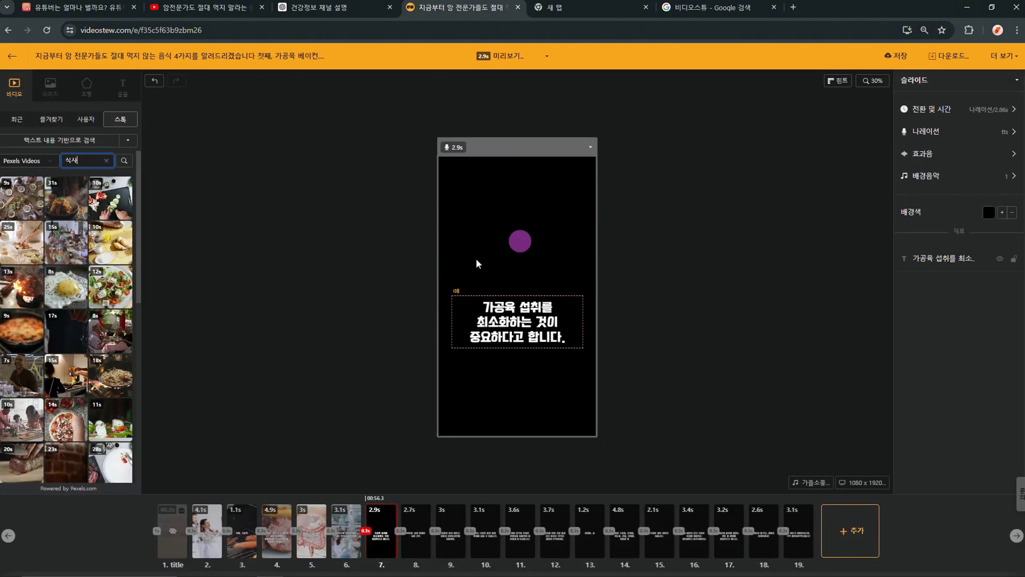
# Step: Search the stock videos for 도너츠 and fill slide 8 with a doughnut clip
pyautogui.click(416, 531)
pyautogui.click(14, 86)
pyautogui.click(88, 160)
pyautogui.write('도너츠')
# Step: Fill slides 9 and 10 with stock footage, searching for 적혈구 for slide 10
pyautogui.click(451, 531)
pyautogui.click(486, 531)
pyautogui.write('적혈구')
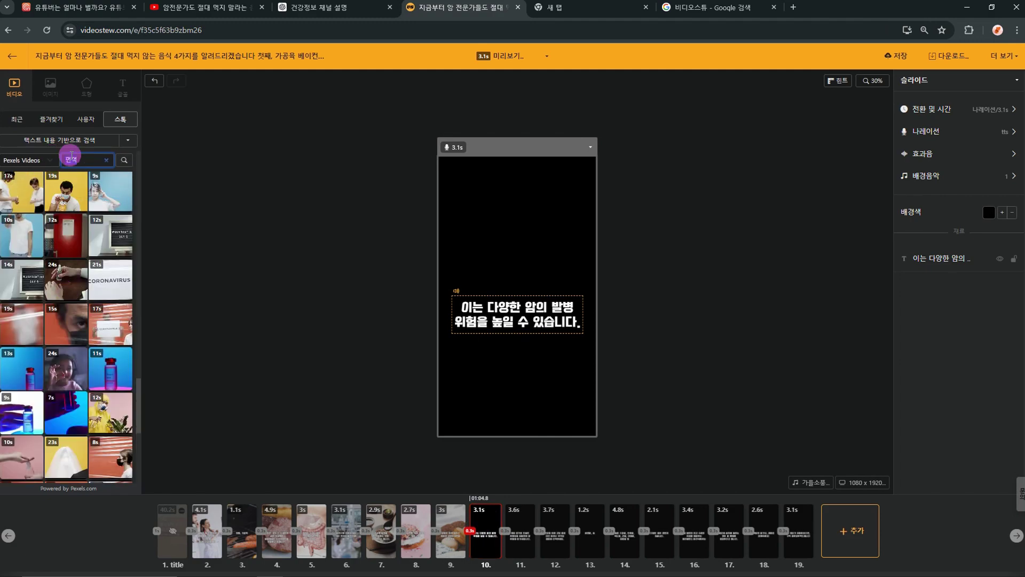
pyautogui.moveTo(66, 201); pyautogui.dragTo(520, 245)
pyautogui.click(304, 430)
# Step: Search Pixabay Images for 체중계 and fill slide 11 with a matching picture
pyautogui.click(521, 531)
pyautogui.click(88, 160)
pyautogui.write('체중계')
pyautogui.press('Return')
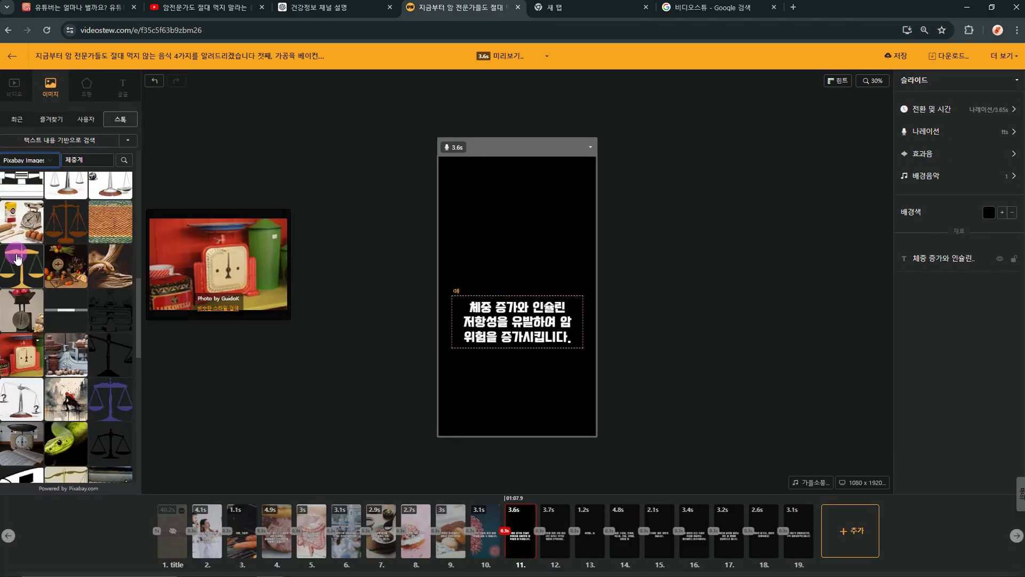
pyautogui.moveTo(66, 375); pyautogui.dragTo(516, 288)
# Step: Fill slide 12 with a stock image, and search for 소주 to fill slide 13 with a bottle shot
pyautogui.click(555, 531)
pyautogui.click(50, 85)
pyautogui.moveTo(66, 197); pyautogui.dragTo(517, 288)
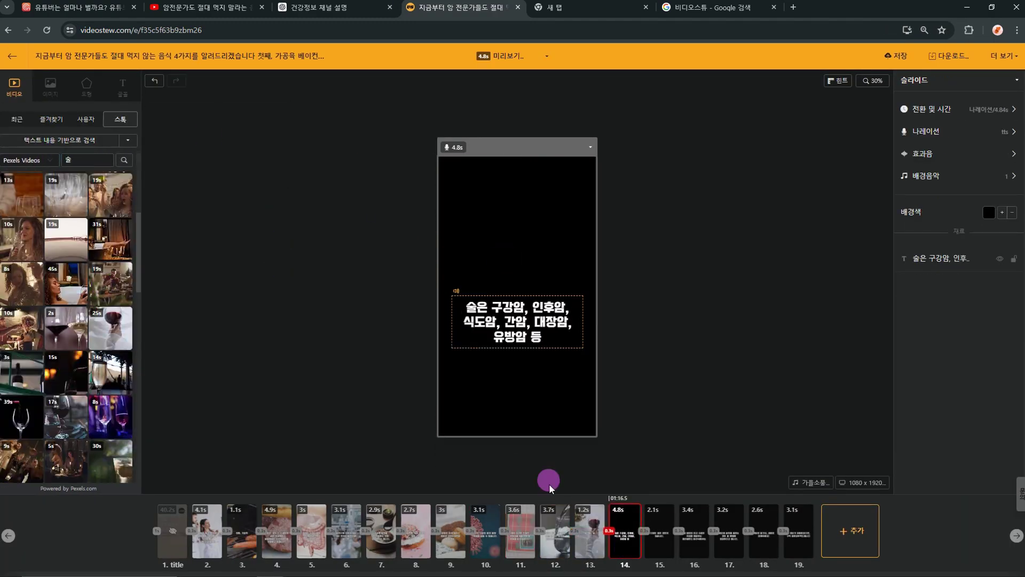
pyautogui.click(589, 531)
pyautogui.click(88, 160)
pyautogui.write('소주')
pyautogui.press('Return')
pyautogui.moveTo(24, 254); pyautogui.dragTo(516, 288)
# Step: Fill slides 14 to 16 with stock backgrounds, searching Pixabay Videos for 암연구 for slide 16
pyautogui.click(624, 531)
pyautogui.moveTo(21, 243); pyautogui.dragTo(503, 237)
pyautogui.click(659, 531)
pyautogui.click(14, 85)
pyautogui.click(694, 531)
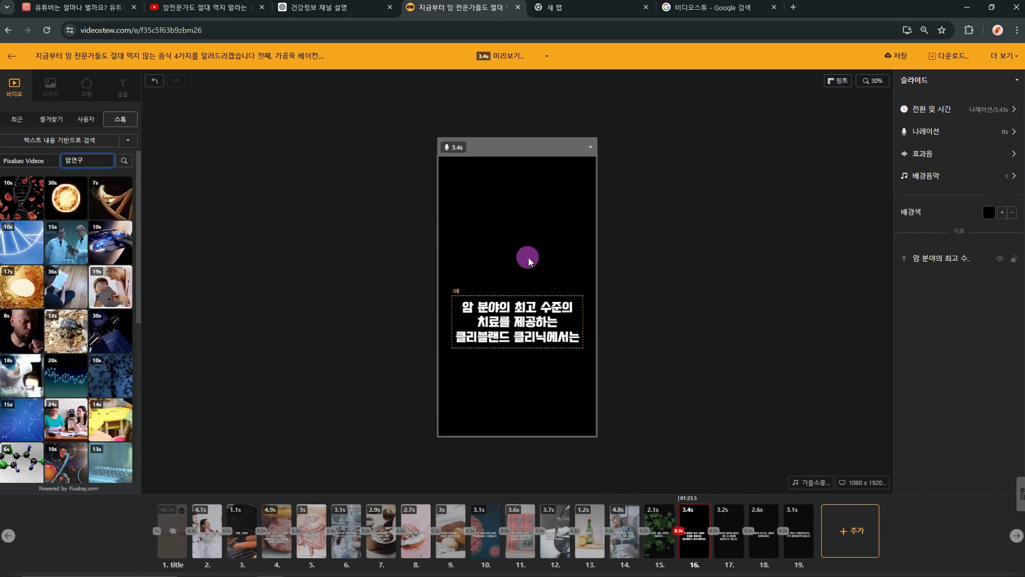
# Step: Search the stock videos for drinking and fill slide 18 with a matching clip
pyautogui.click(764, 531)
pyautogui.click(84, 159)
pyautogui.write('drinking')
pyautogui.moveTo(100, 290); pyautogui.dragTo(517, 288)
# Step: Search Pixabay Videos for 구독 to find a background for slide 19
pyautogui.click(798, 531)
pyautogui.click(95, 163)
pyautogui.write('구독')
pyautogui.press('Return')
# Step: Try subscribe-themed Pixabay clips as the background of slide 19
pyautogui.moveTo(110, 464); pyautogui.dragTo(517, 288)
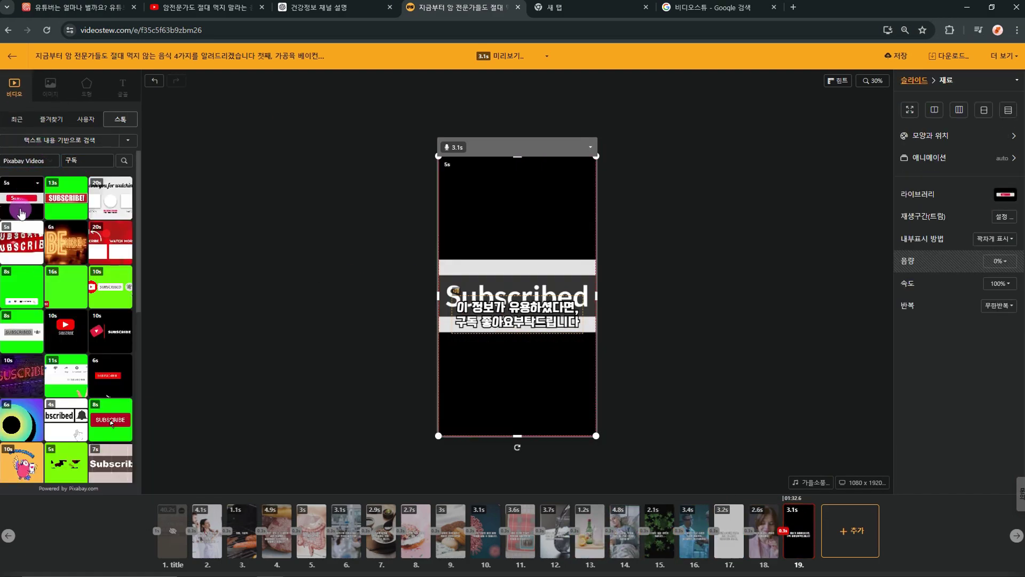
pyautogui.moveTo(65, 331); pyautogui.dragTo(561, 391)
pyautogui.press('Delete')
# Step: Place the red LIKE sticker from Giphy Sticker above slide 19's caption, and switch the image source to Pixabay Images
pyautogui.scroll(-8, 110, 331)
pyautogui.click(50, 86)
pyautogui.click(32, 161)
pyautogui.click(24, 213)
pyautogui.moveTo(65, 288); pyautogui.dragTo(511, 405)
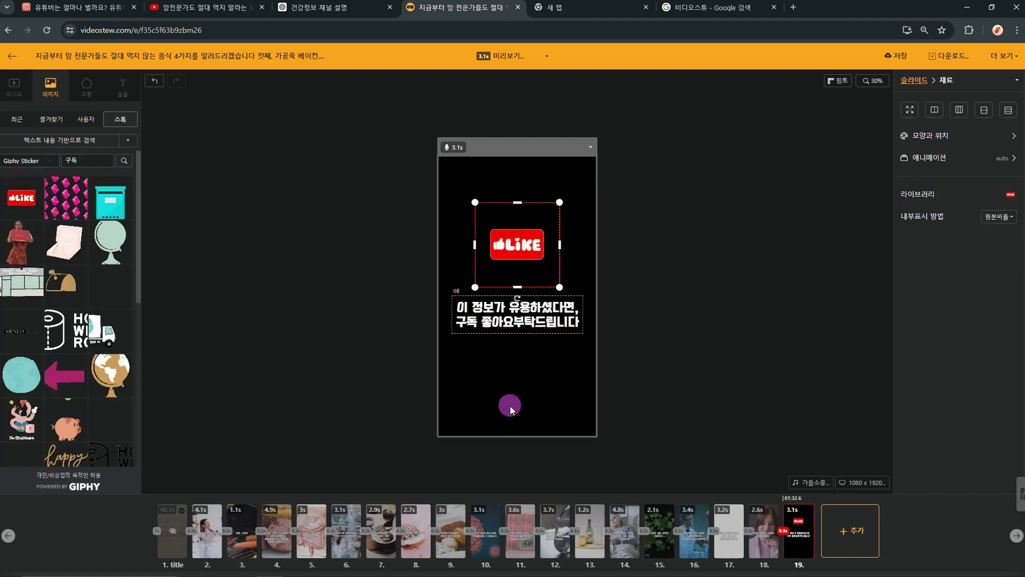
pyautogui.scroll(-8, 66, 331)
pyautogui.click(29, 160)
pyautogui.click(24, 174)
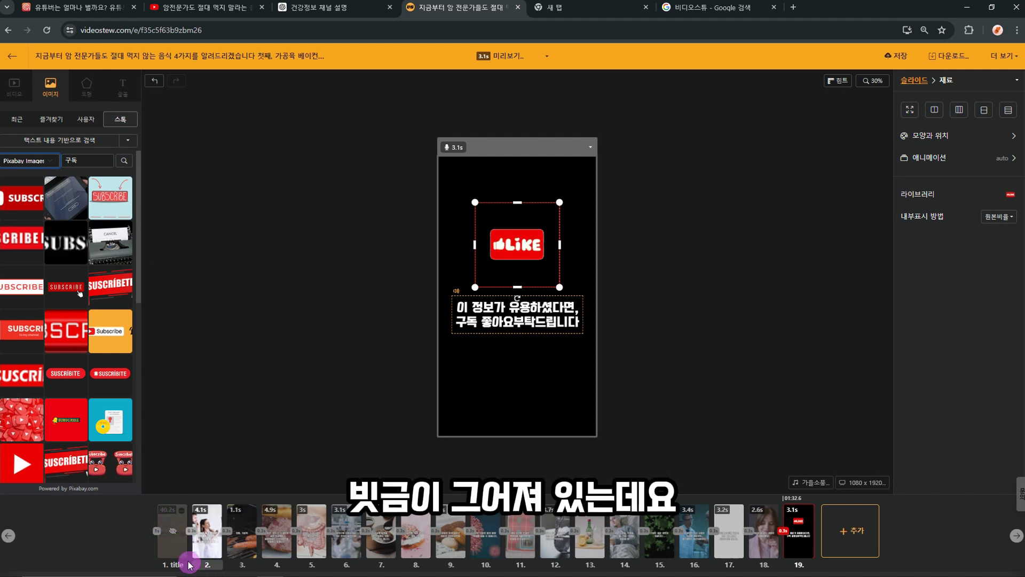
# Step: Include title slide 1 in the export again and set it as the video's thumbnail
pyautogui.rightClick(169, 525)
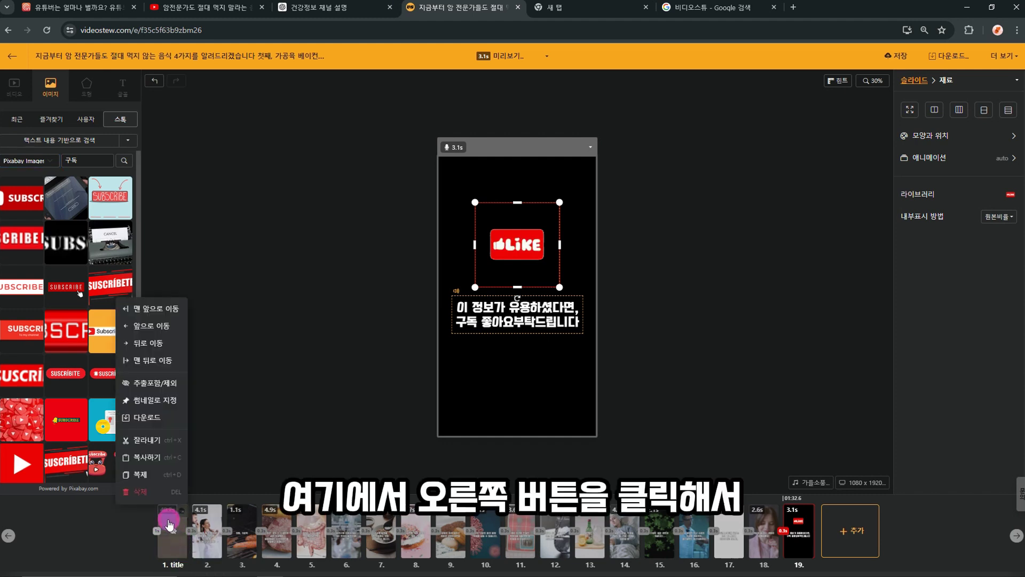
pyautogui.click(149, 386)
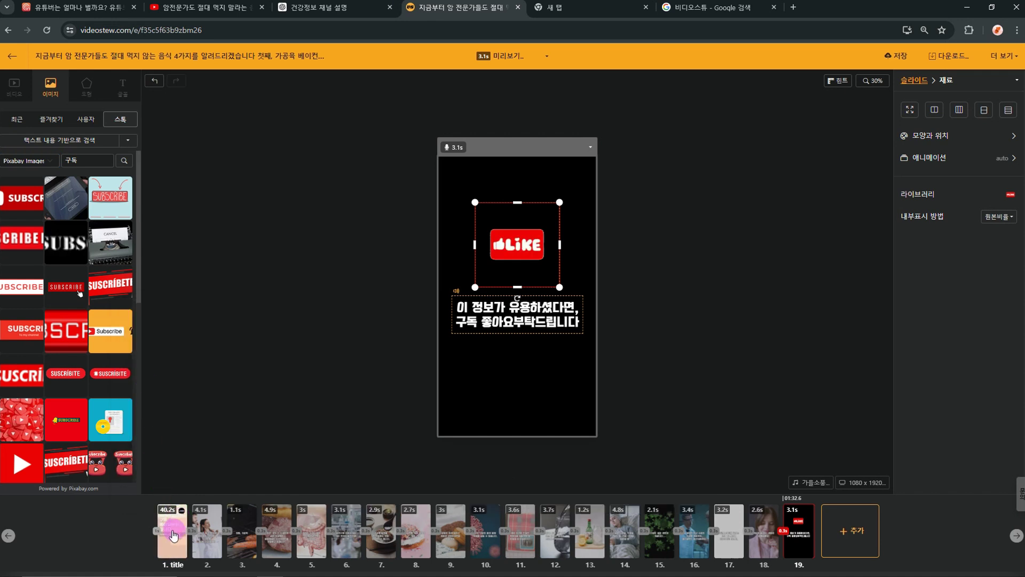
pyautogui.rightClick(171, 533)
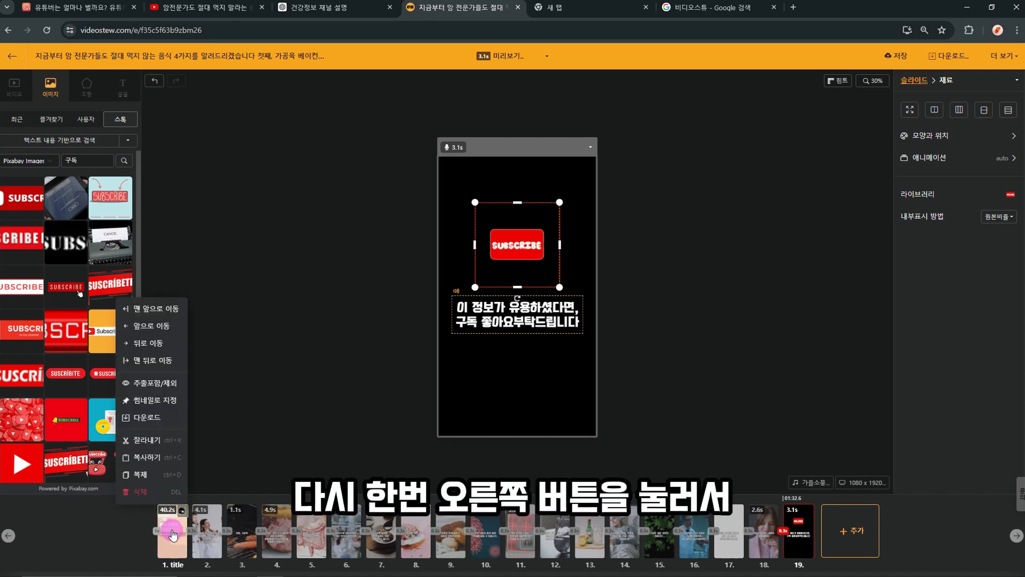
pyautogui.click(151, 404)
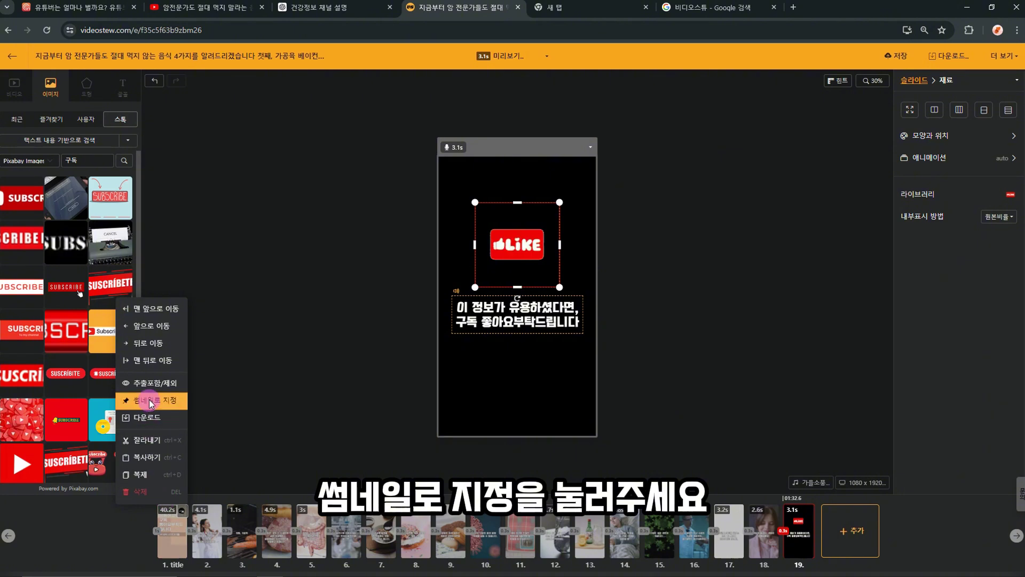
pyautogui.click(150, 403)
# Step: Delete the darker overlay shape and the 부제목 서브타이틀 text box from title slide 1
pyautogui.click(177, 536)
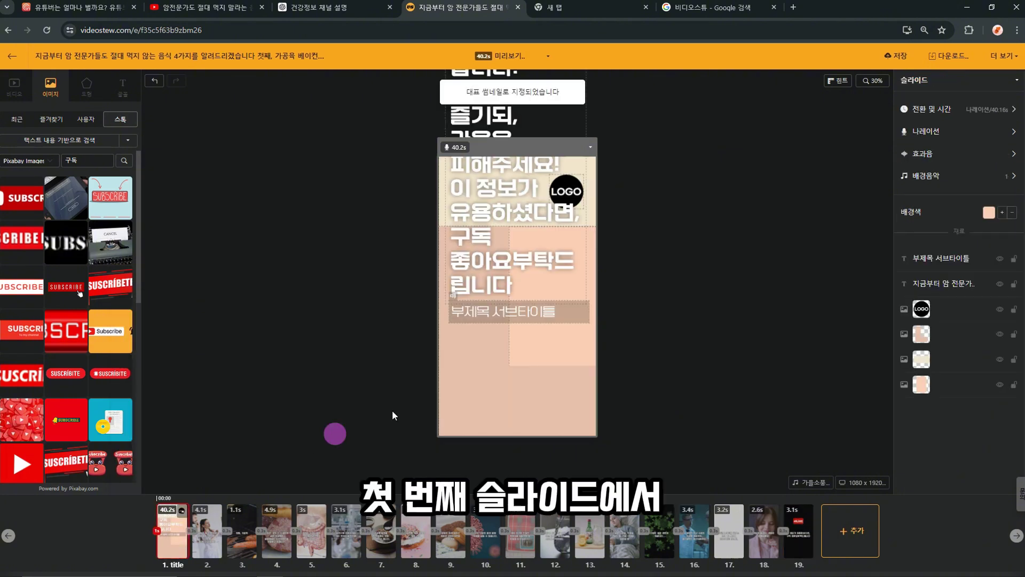
pyautogui.click(521, 227)
pyautogui.click(522, 385)
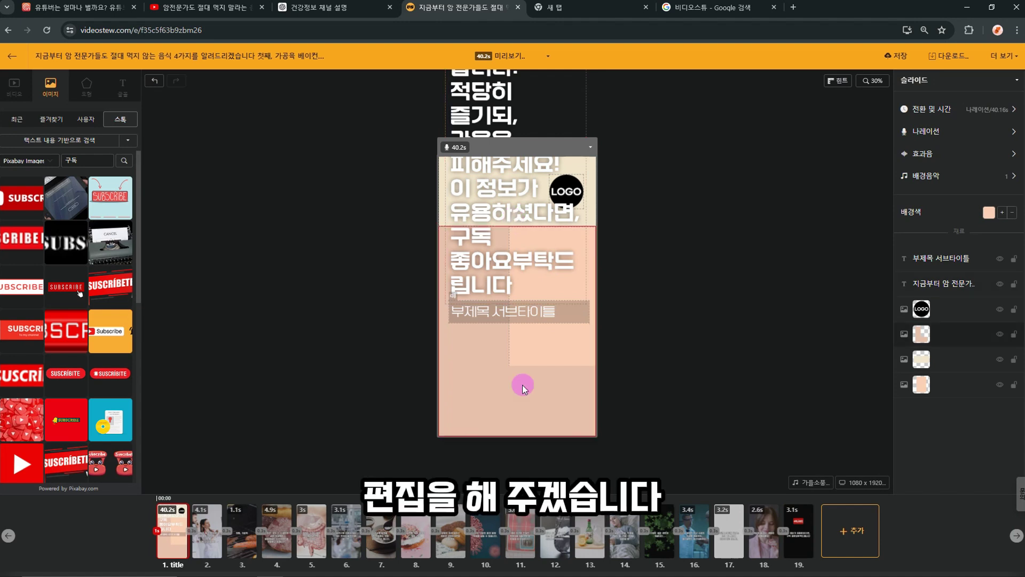
pyautogui.click(543, 318)
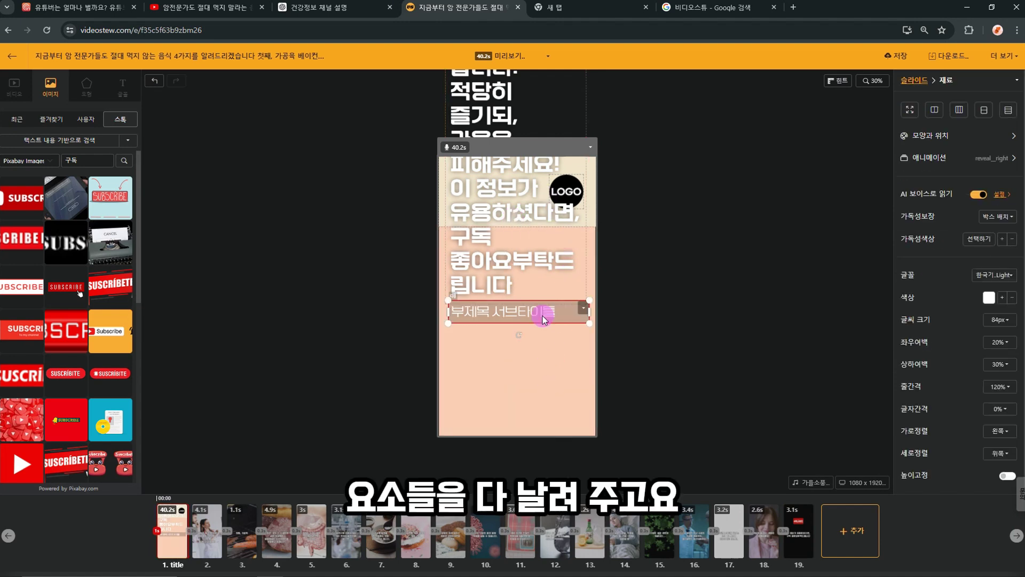
pyautogui.press('Delete')
# Step: Move the title text up to mid-slide, reworded as 암전문가가 피하는 치명적인 음식3가지, and delete the cream block and LOGO image
pyautogui.click(545, 328)
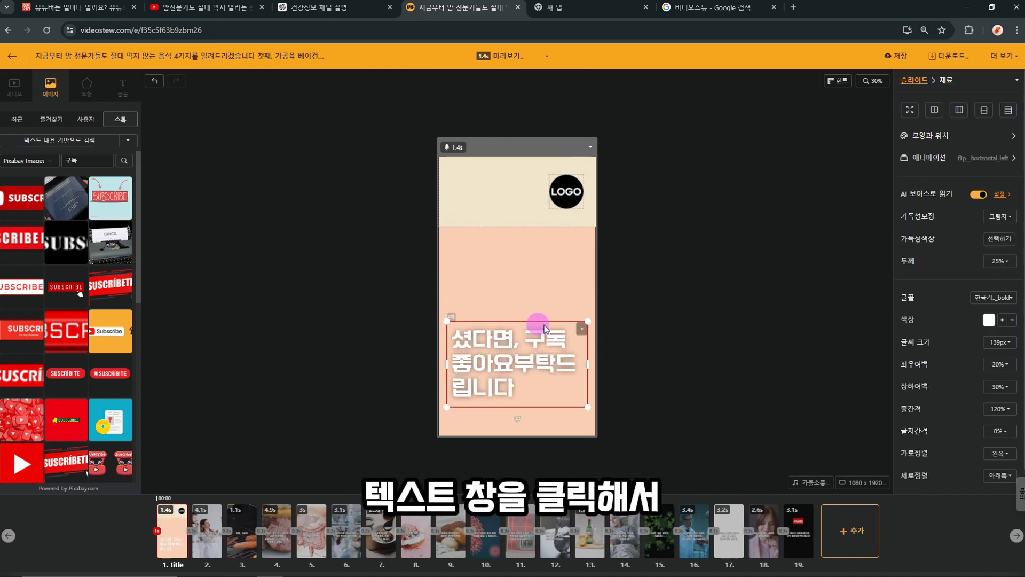
pyautogui.moveTo(546, 342); pyautogui.dragTo(533, 233)
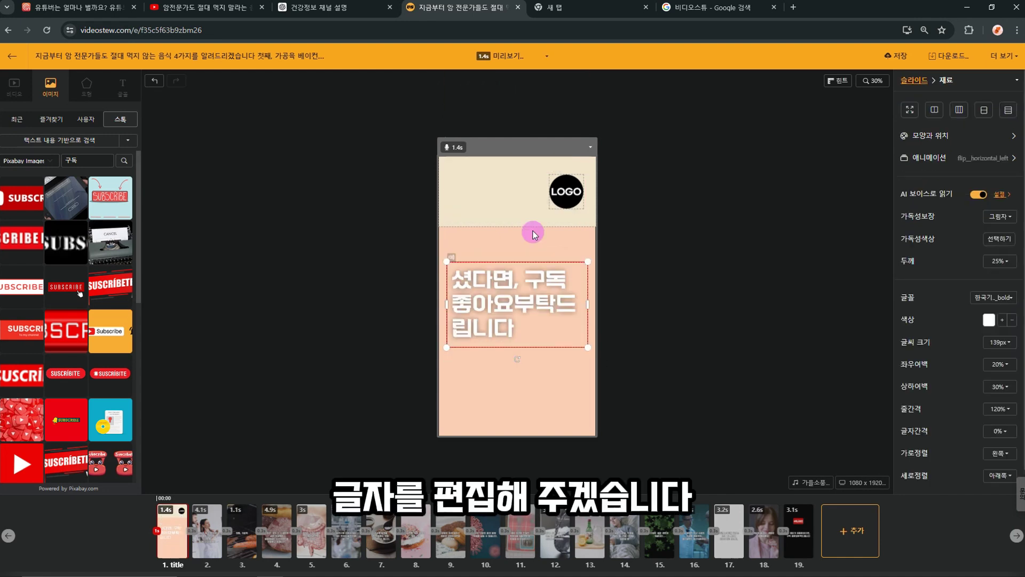
pyautogui.click(520, 197)
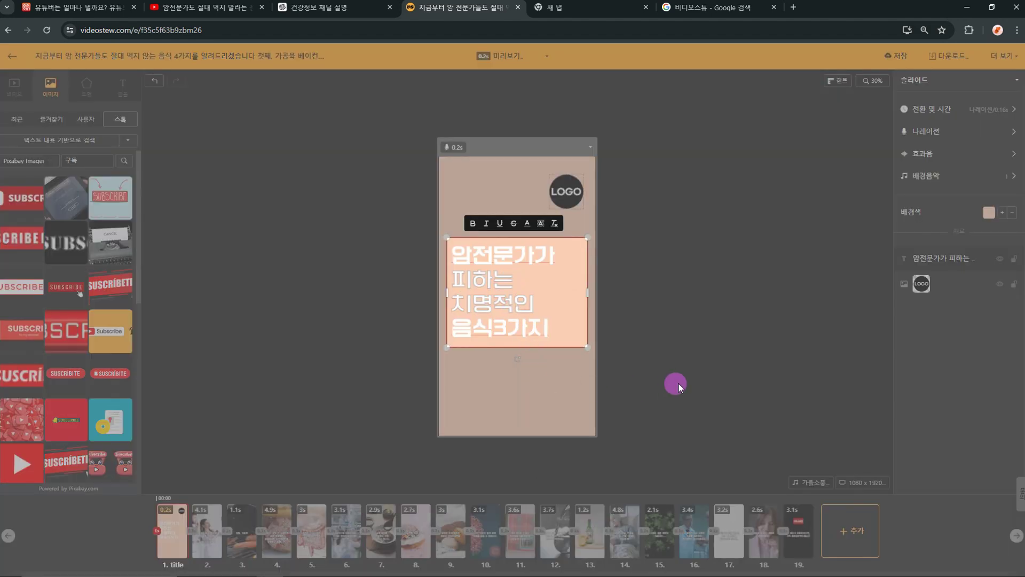
pyautogui.click(587, 196)
pyautogui.press('Delete')
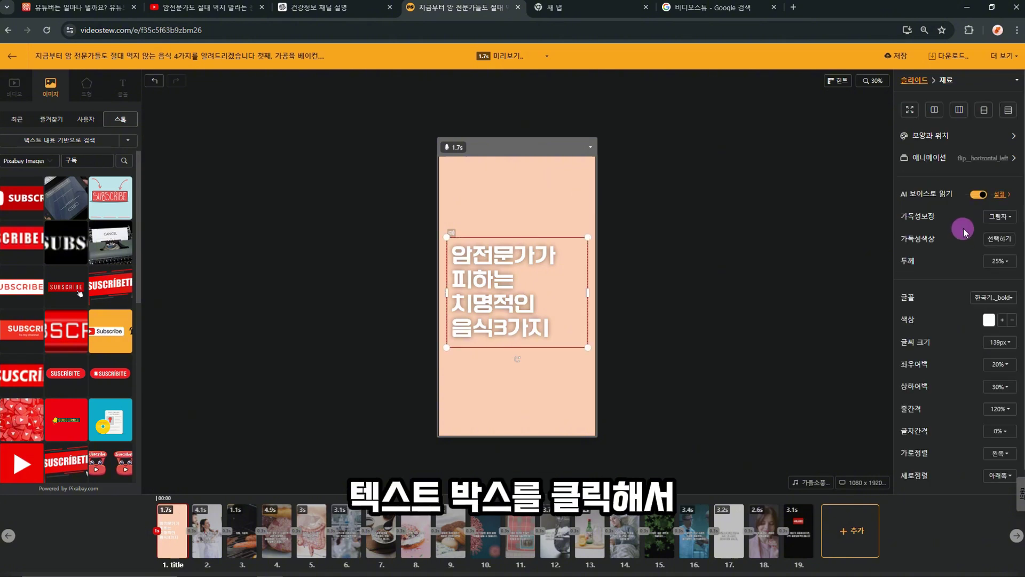
# Step: Give the title text a black 외각선 outline with a thickness of 17%
pyautogui.click(998, 216)
pyautogui.click(998, 286)
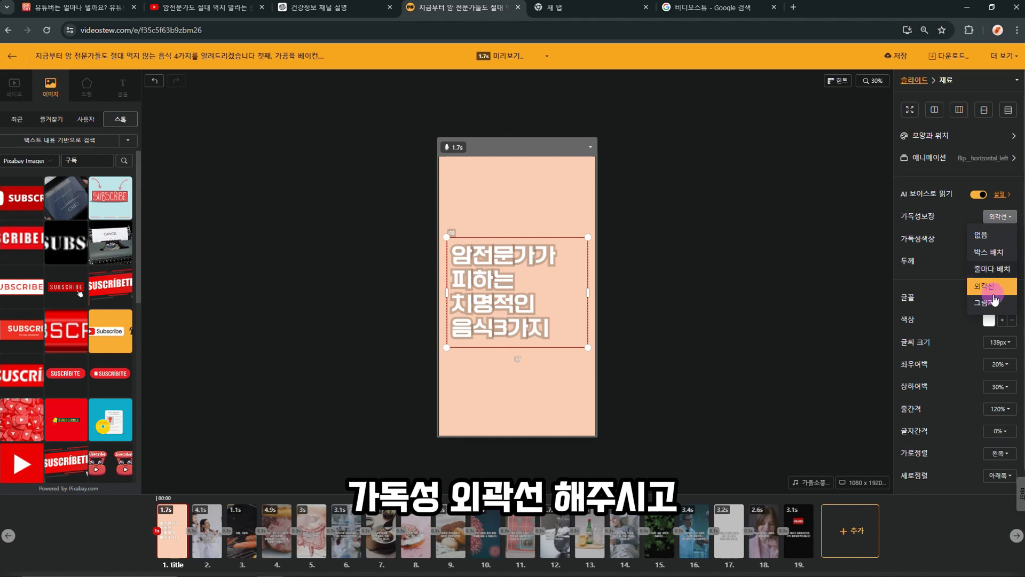
pyautogui.click(980, 287)
pyautogui.click(1000, 240)
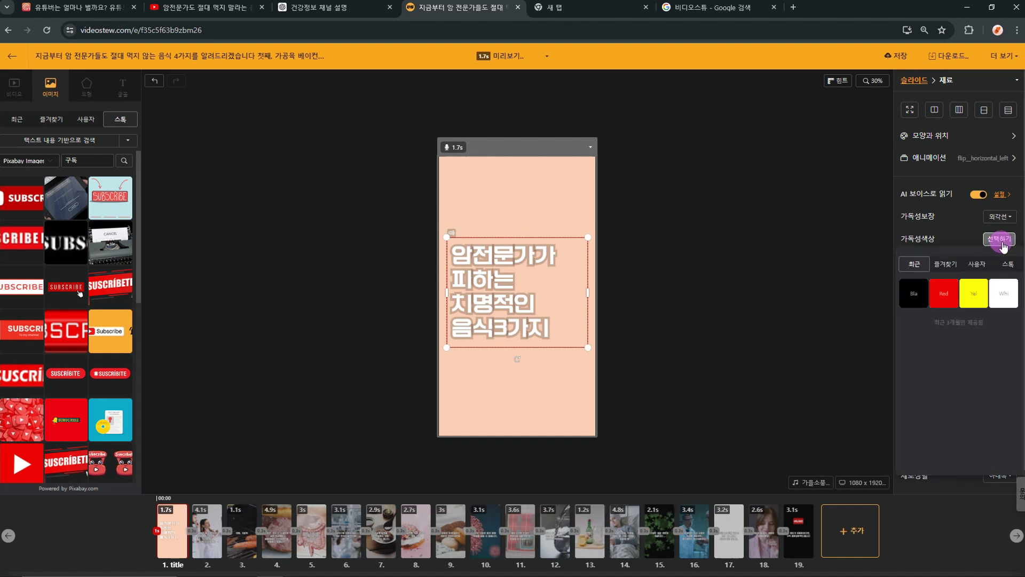
pyautogui.click(912, 295)
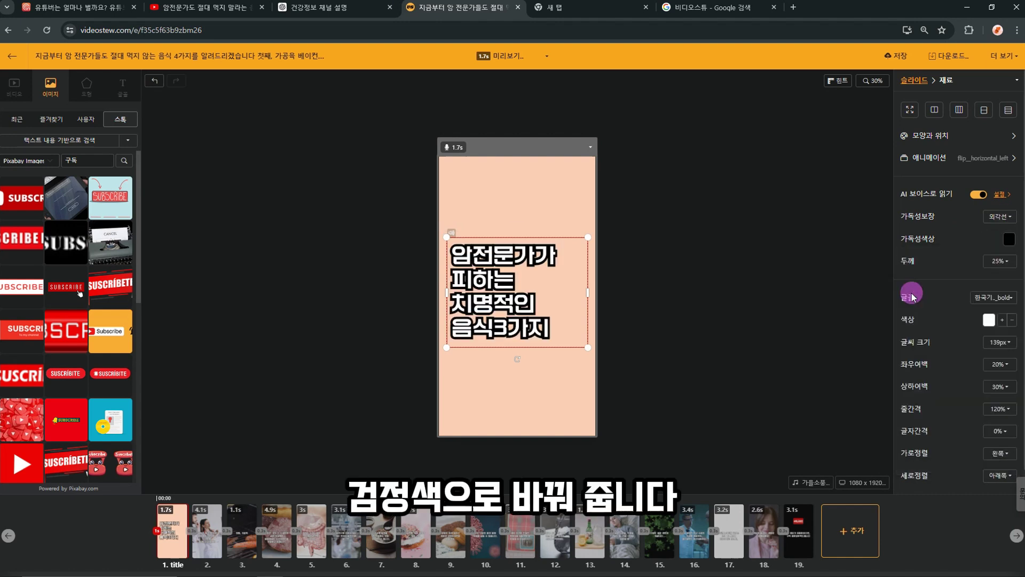
pyautogui.click(998, 262)
pyautogui.moveTo(939, 281)
pyautogui.mouseDown()
pyautogui.moveTo(927, 283)
pyautogui.moveTo(934, 288)
pyautogui.mouseUp()
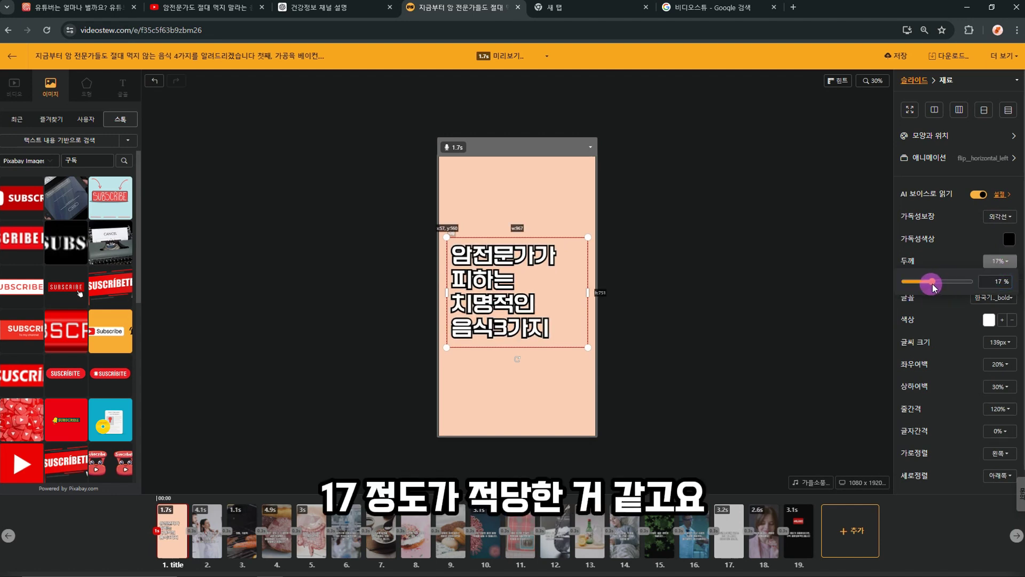
pyautogui.click(983, 356)
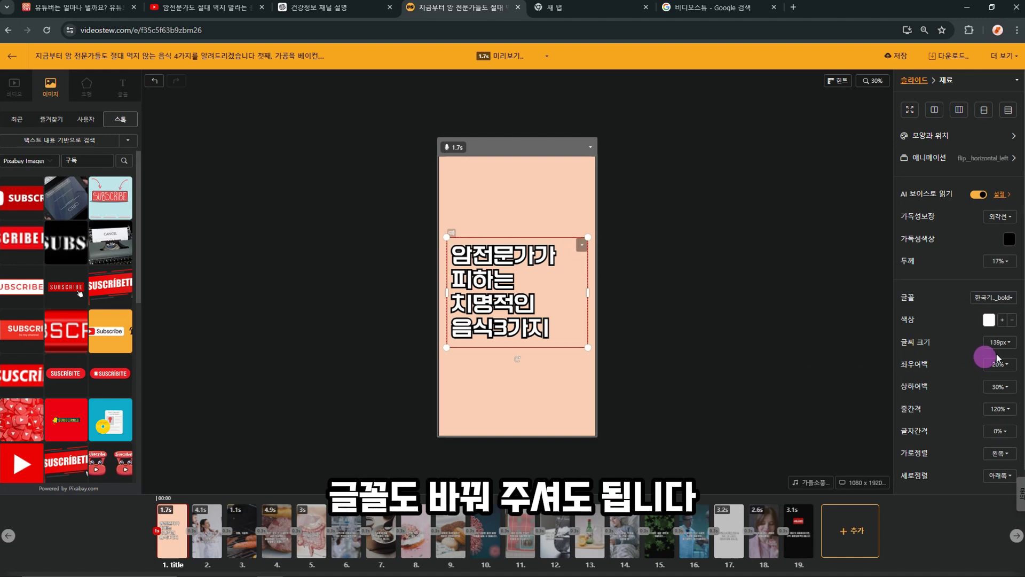
# Step: Change the title text color to solid yellow and center it horizontally
pyautogui.click(1002, 320)
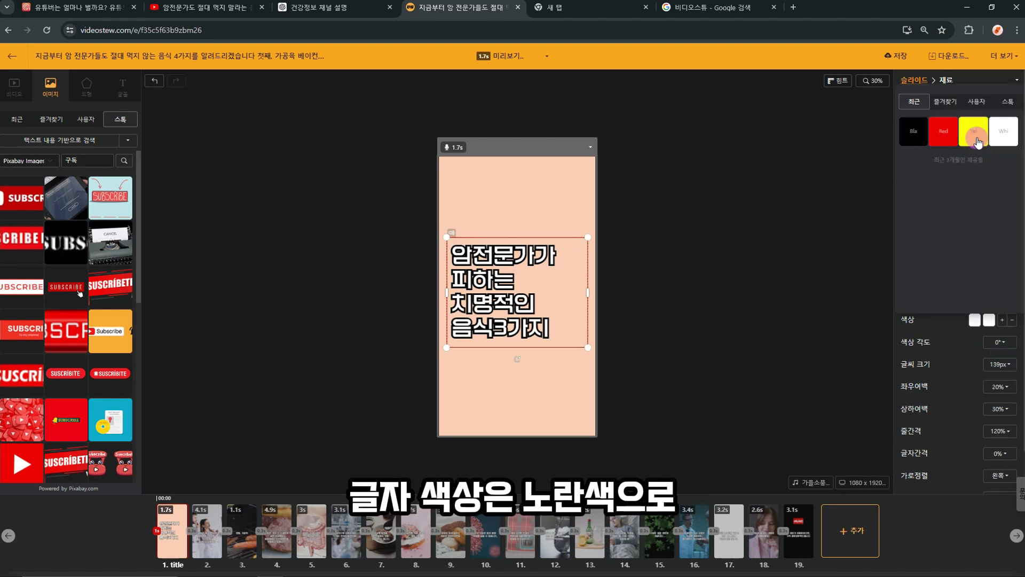
pyautogui.click(978, 139)
pyautogui.click(1013, 320)
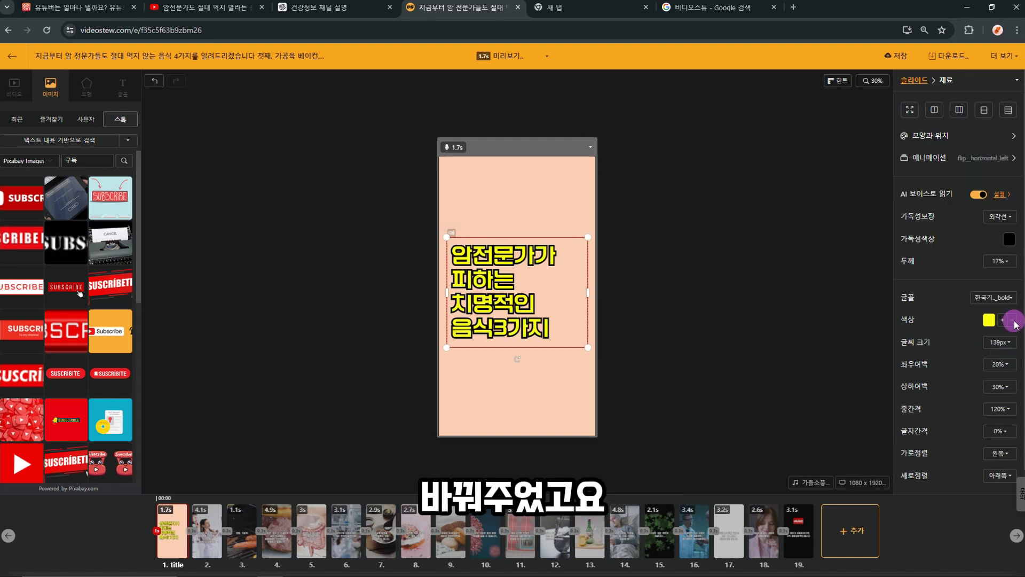
pyautogui.click(1000, 452)
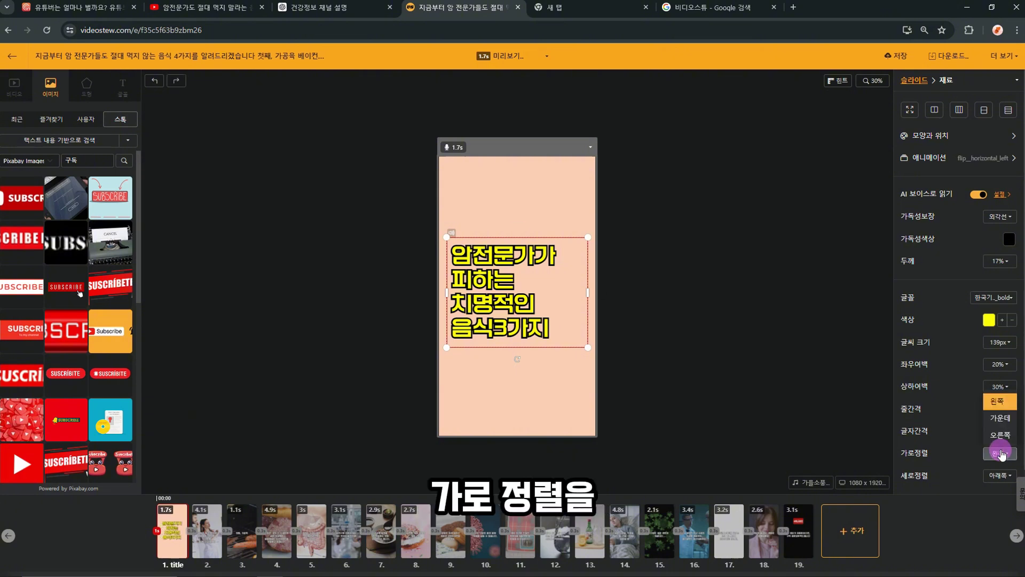
pyautogui.click(1000, 418)
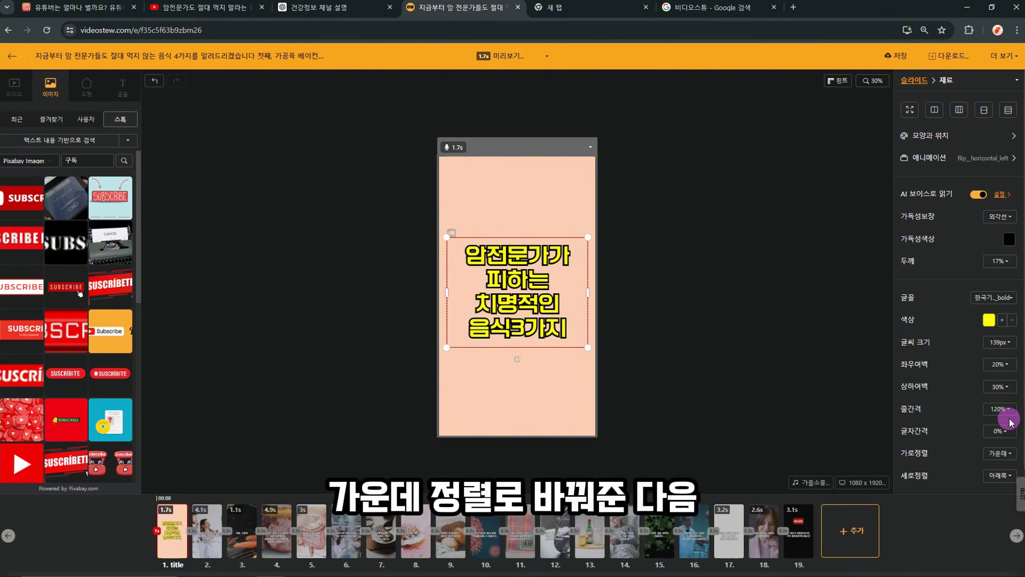
# Step: Search Pixabay Videos for 의사 and fill the title slide with the 17-second clip of a doctor beside brain scans
pyautogui.click(509, 207)
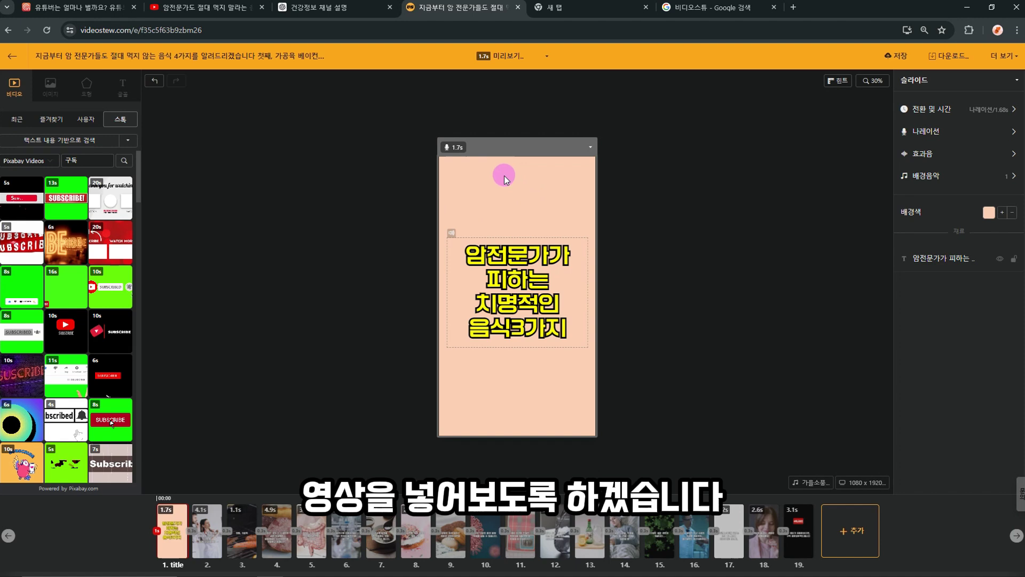
pyautogui.click(69, 162)
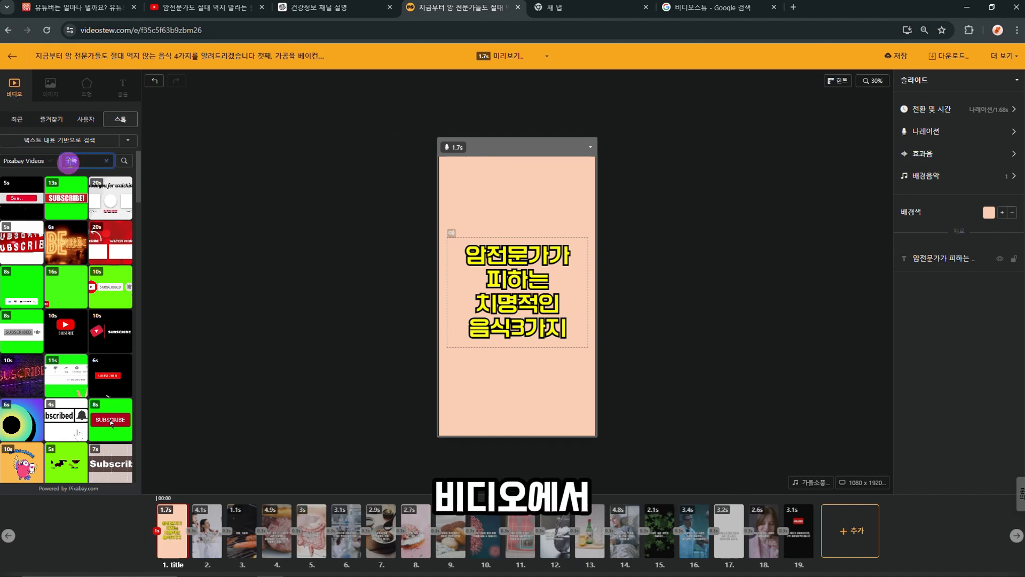
pyautogui.write('의사')
pyautogui.press('Return')
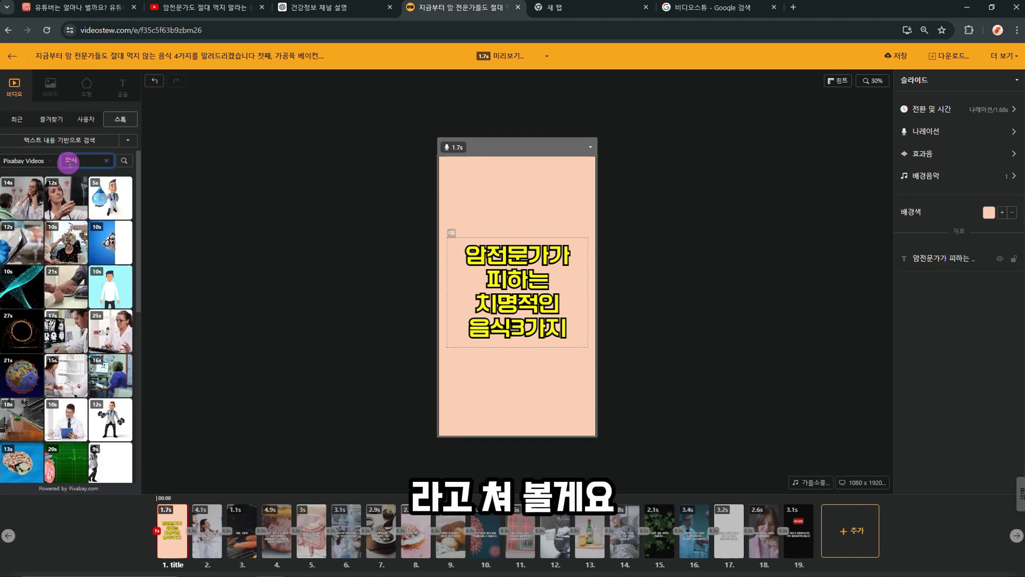
pyautogui.doubleClick(73, 342)
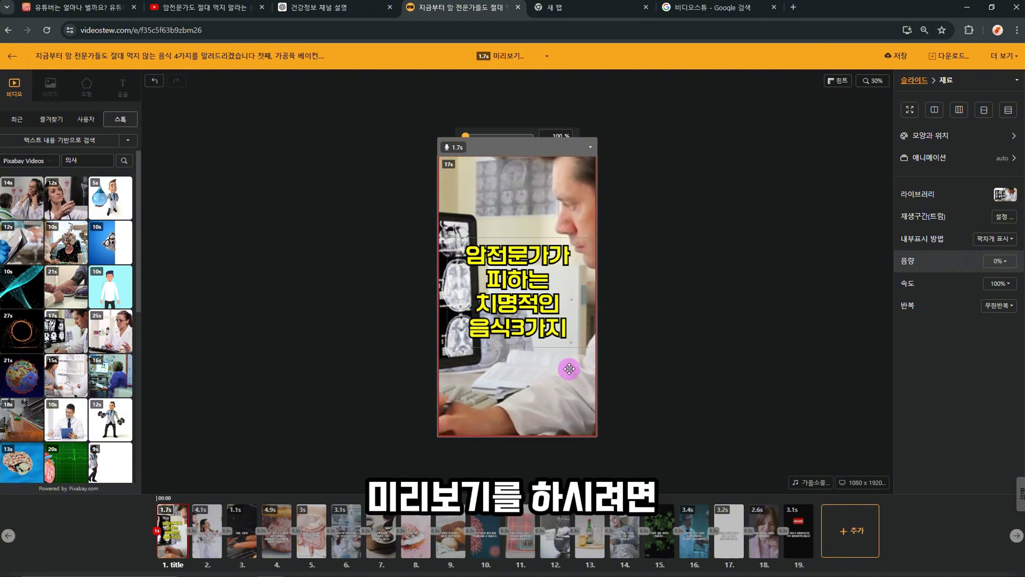
# Step: Play a preview of the title slide and close it
pyautogui.click(505, 62)
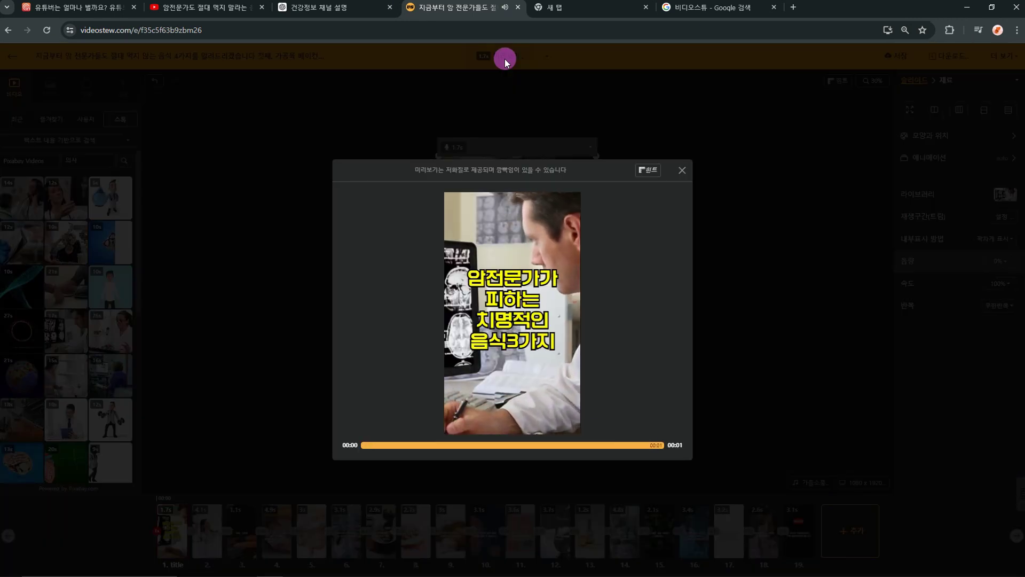
pyautogui.click(683, 170)
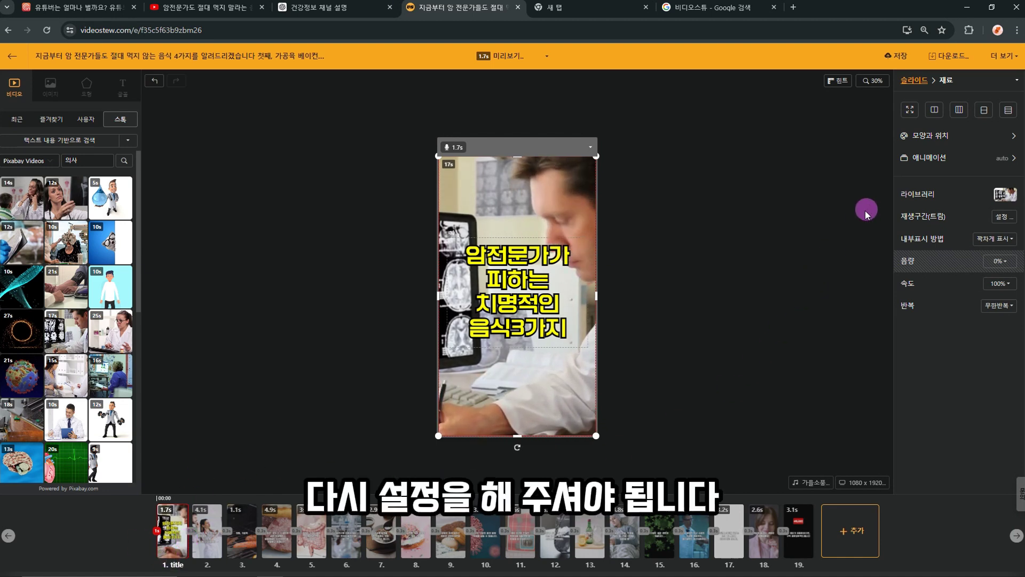
# Step: Set the title slide's narration type to AI 보이스
pyautogui.click(704, 193)
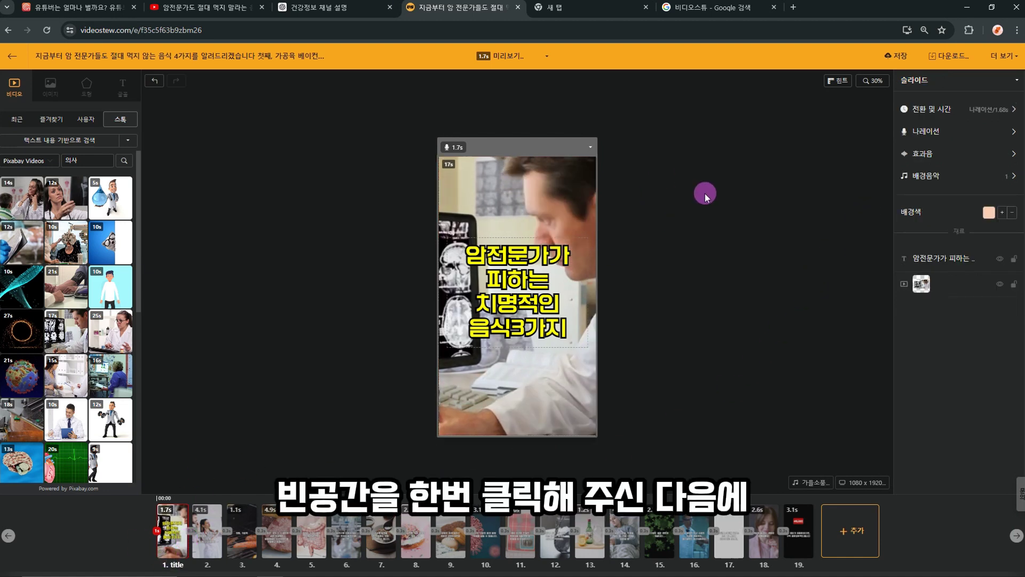
pyautogui.click(998, 133)
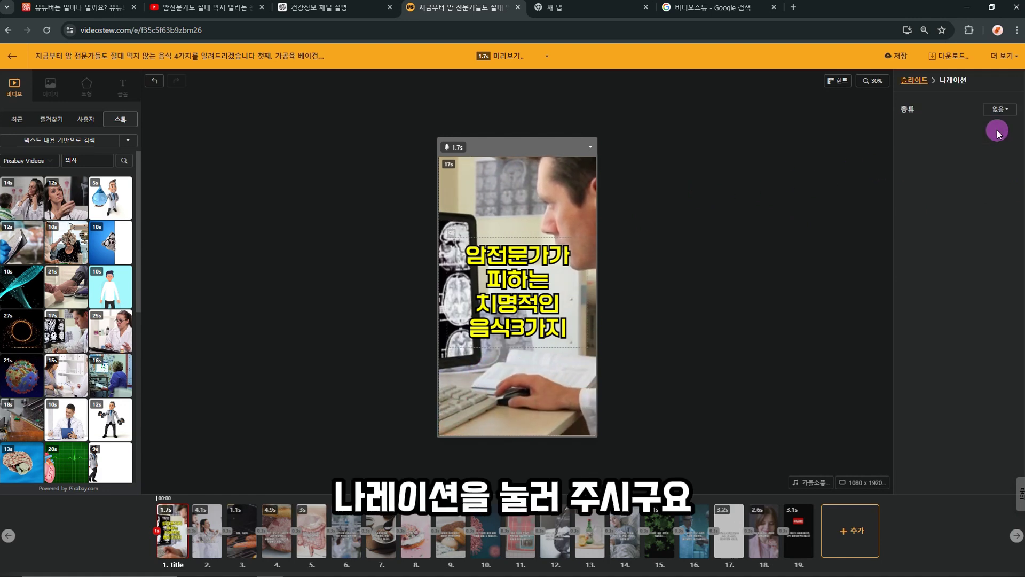
pyautogui.click(1000, 110)
pyautogui.click(991, 180)
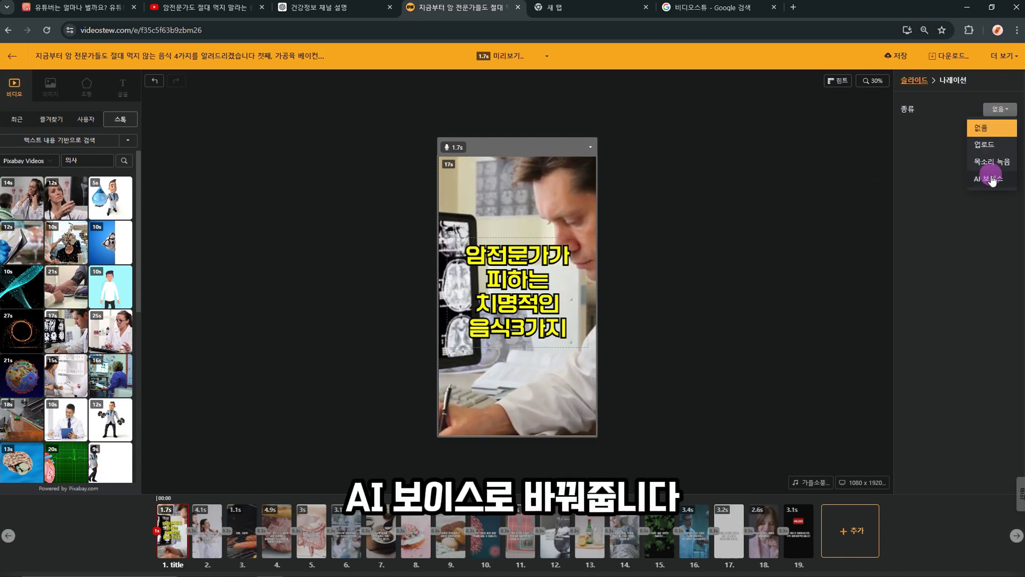
# Step: Assign the stock AI voice 미성 to the narration and play a preview of the title slide
pyautogui.click(987, 133)
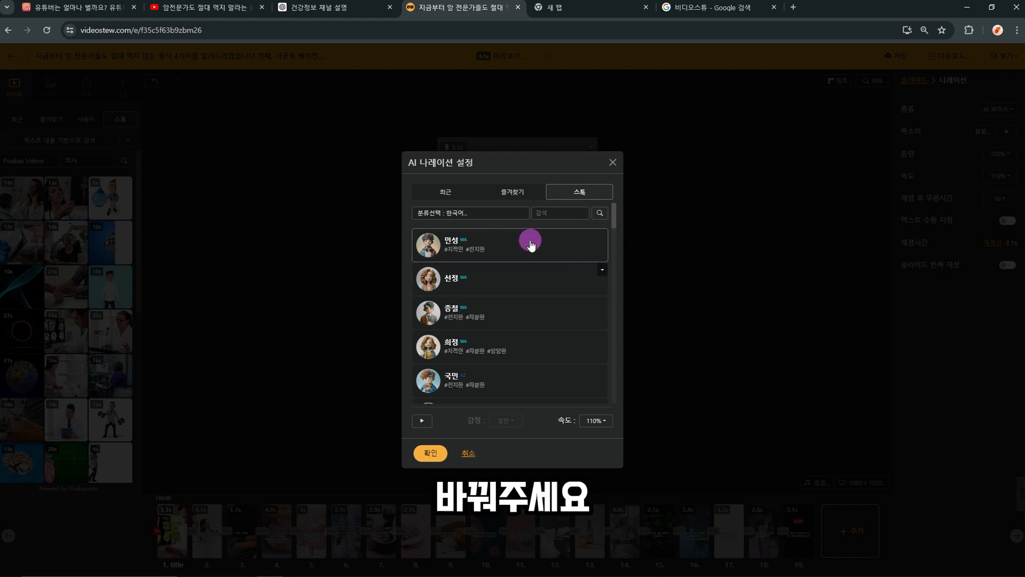
pyautogui.scroll(-5, 523, 309)
pyautogui.click(517, 376)
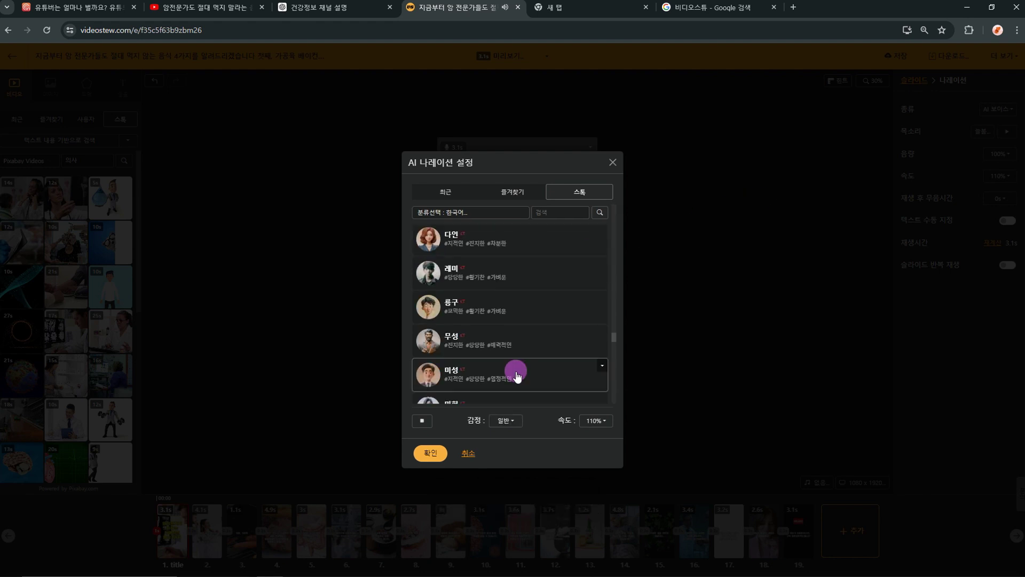
pyautogui.scroll(-2, 507, 385)
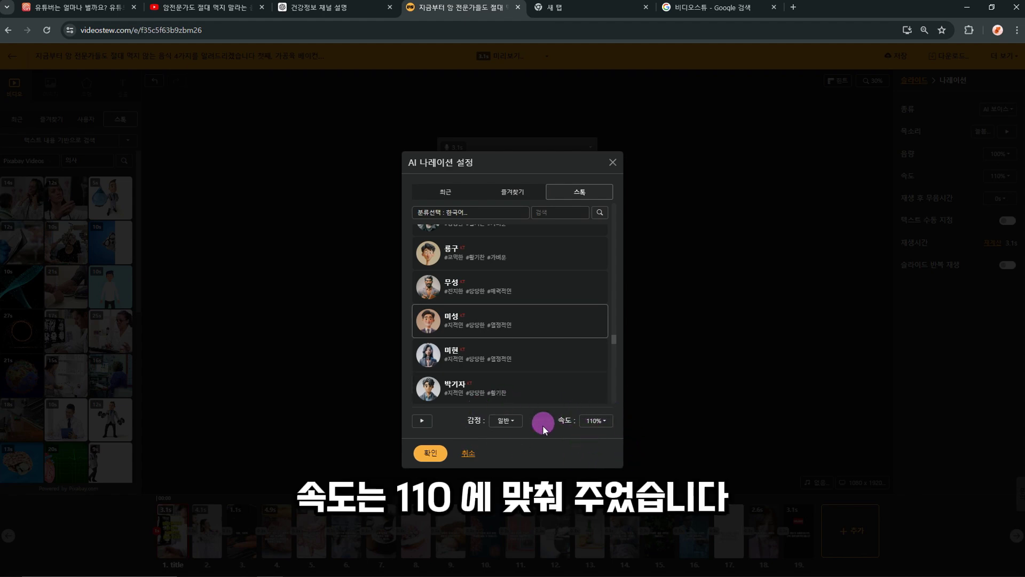
pyautogui.click(433, 453)
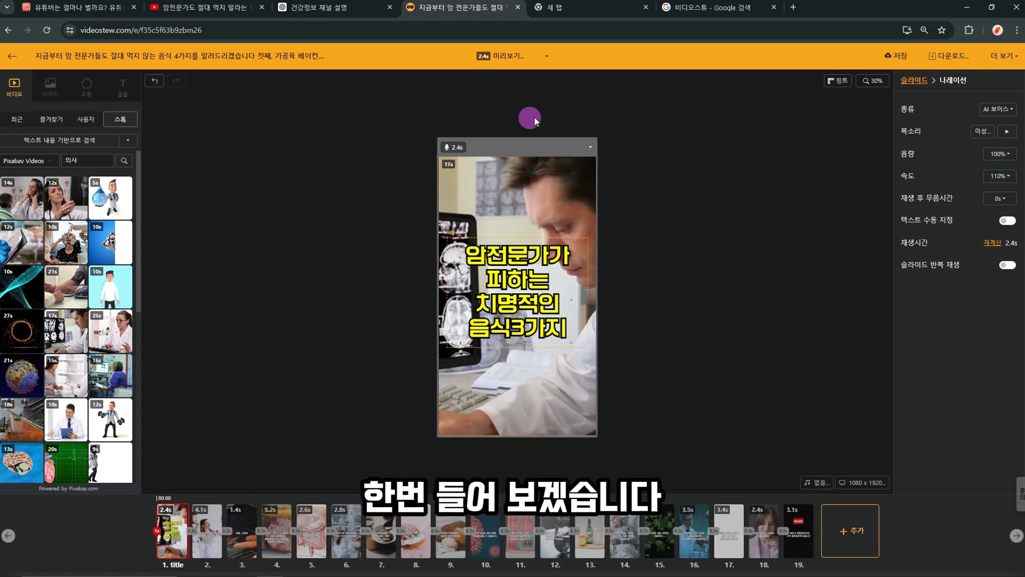
pyautogui.click(511, 57)
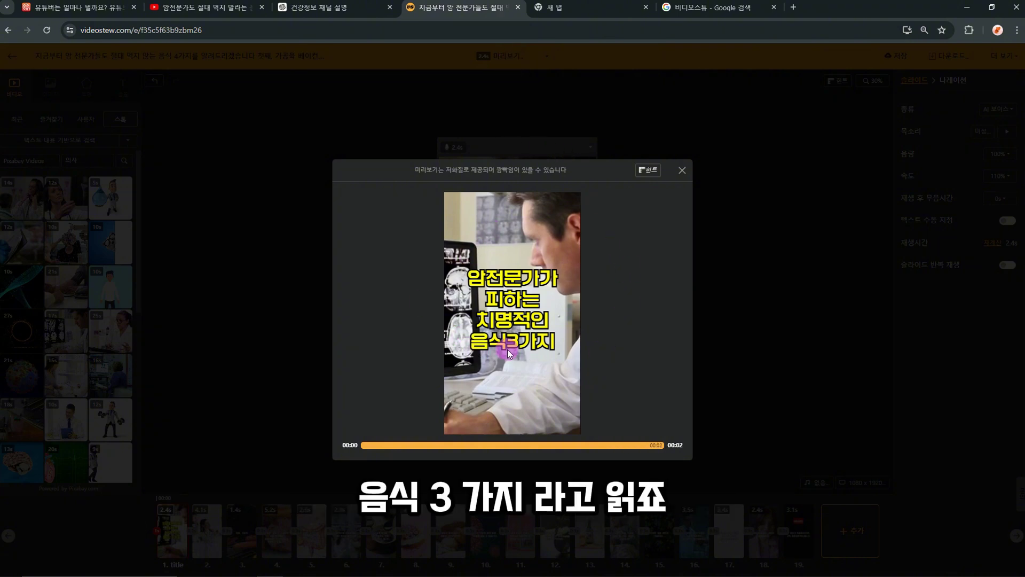
pyautogui.click(682, 170)
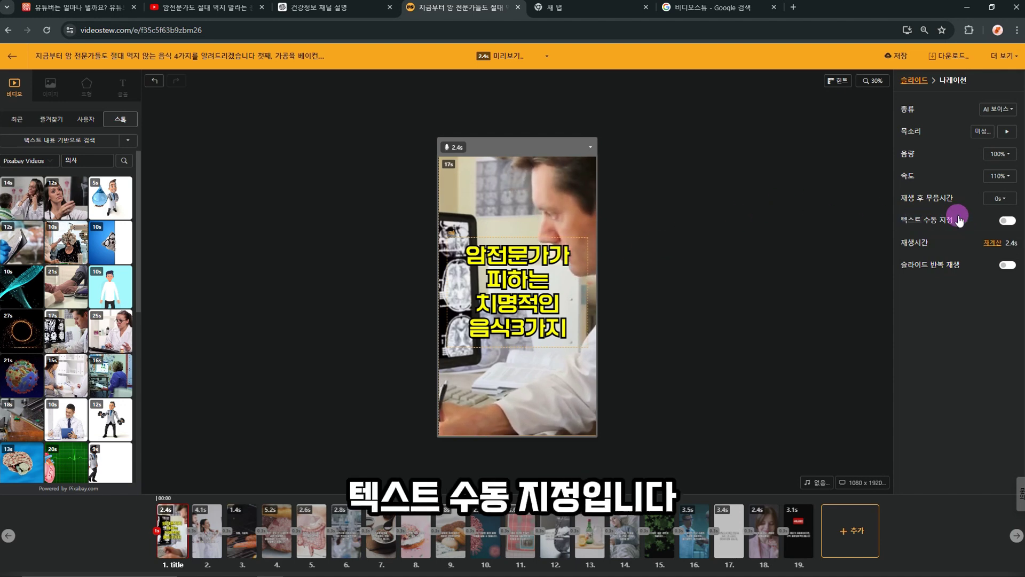
# Step: Turn on 텍스트 수동 지정 for the title narration, change "음식3가지" to "음식 세가지" in its text, and preview the slide
pyautogui.click(1006, 222)
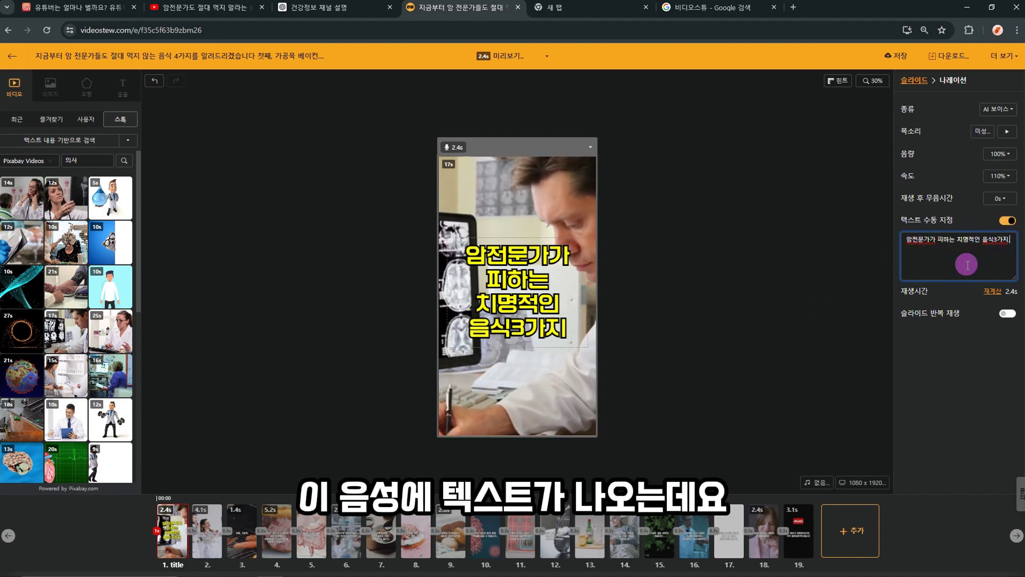
pyautogui.click(996, 251)
pyautogui.press('BackSpace')
pyautogui.write('세')
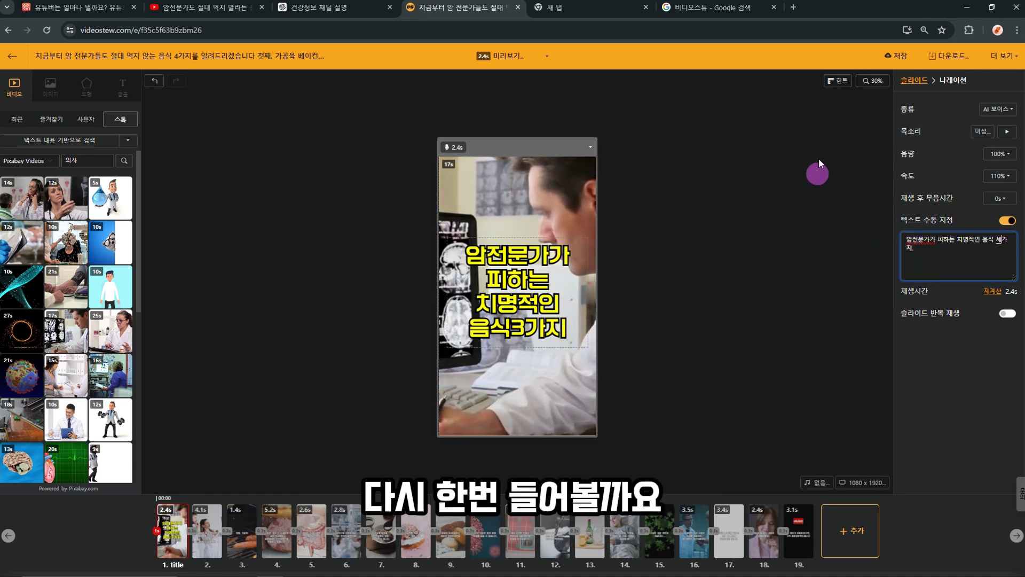
pyautogui.click(499, 59)
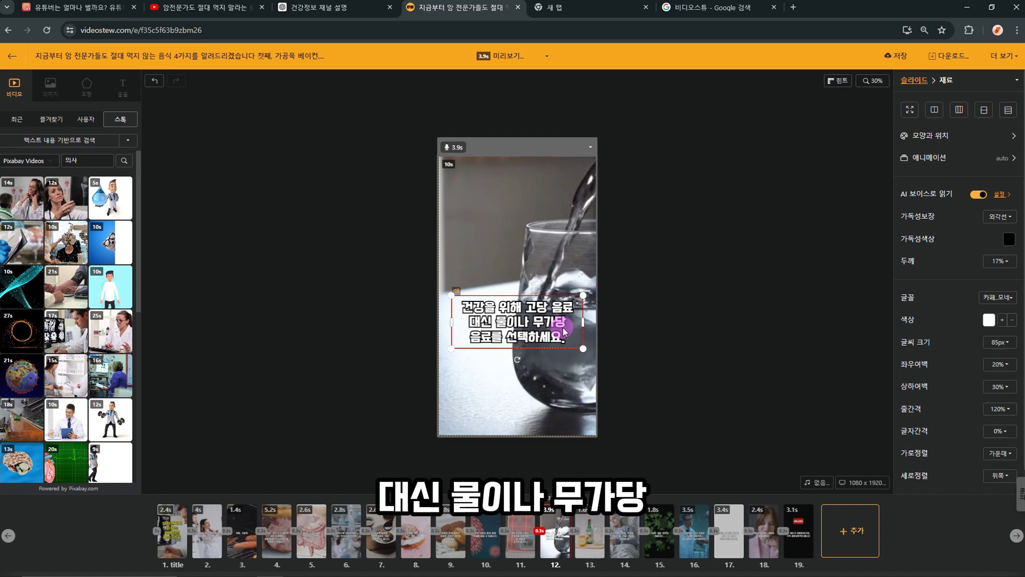
# Step: Break slide 12's caption into lines after "건강을 위해" and before "물이나 무가당 음료를"
pyautogui.doubleClick(525, 312)
pyautogui.click(535, 308)
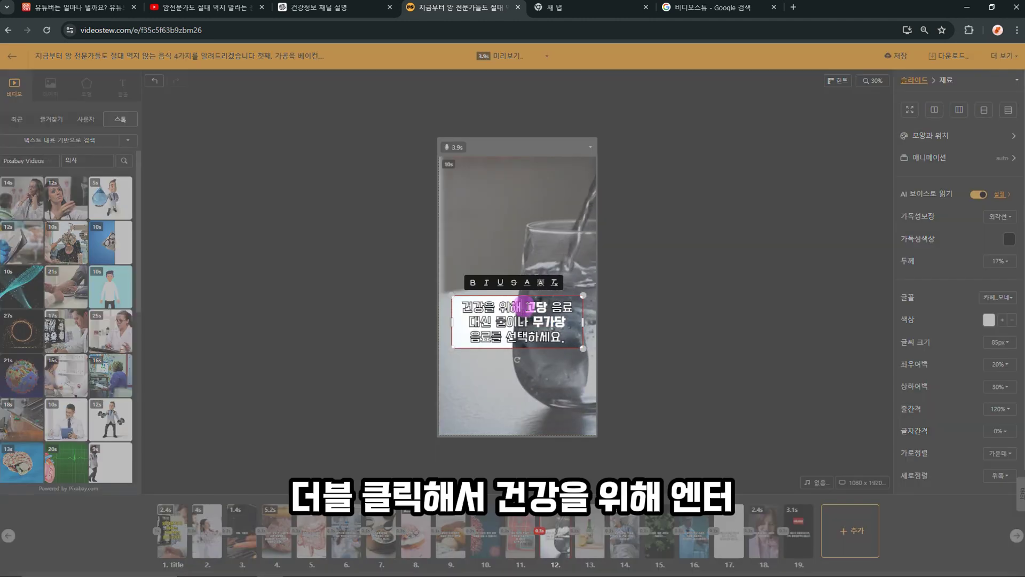
pyautogui.press('Return')
pyautogui.press('Return')
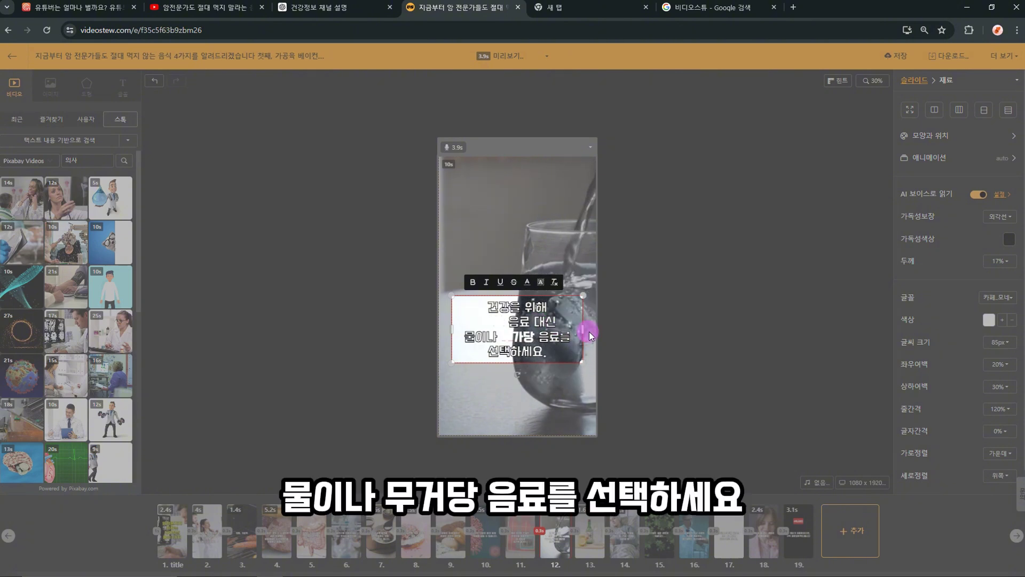
pyautogui.click(678, 334)
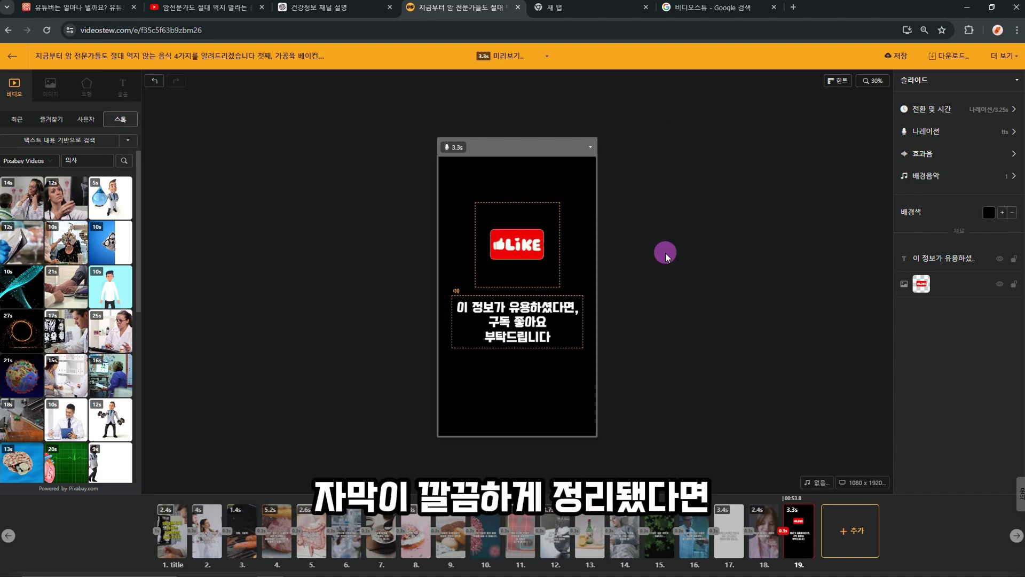
# Step: Save the finished project to the server and start the video download
pyautogui.click(546, 56)
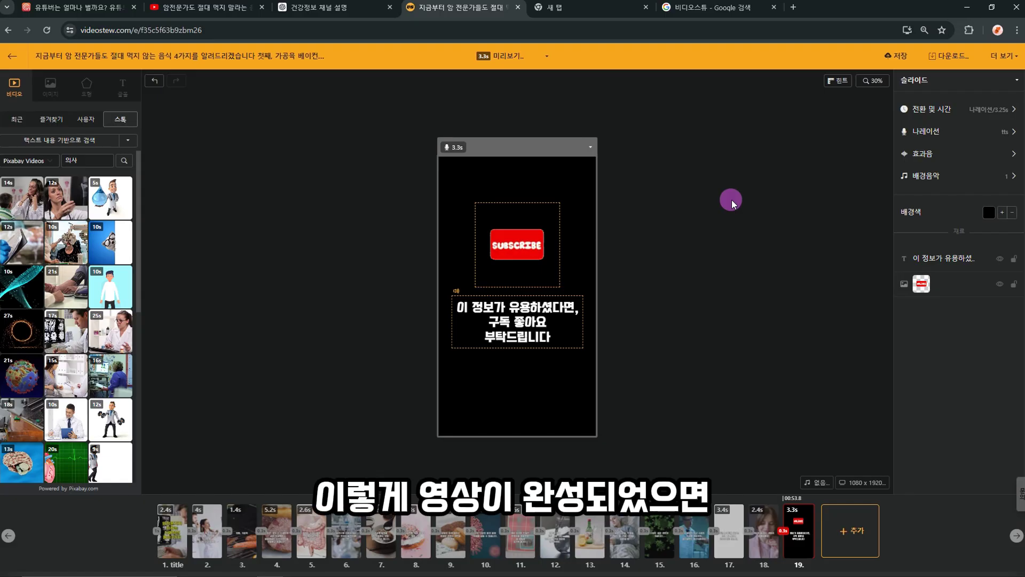
pyautogui.click(896, 60)
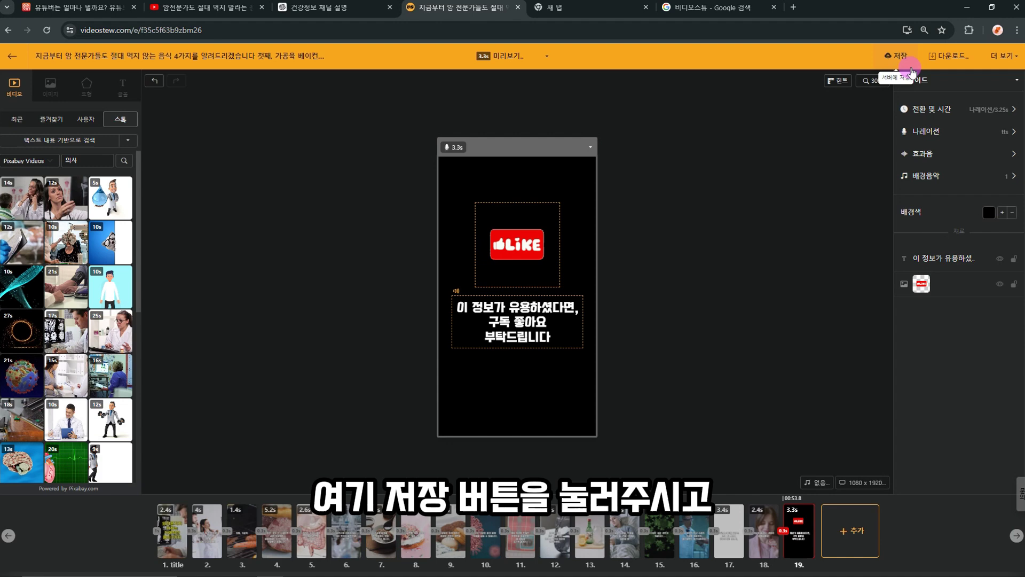
pyautogui.click(949, 57)
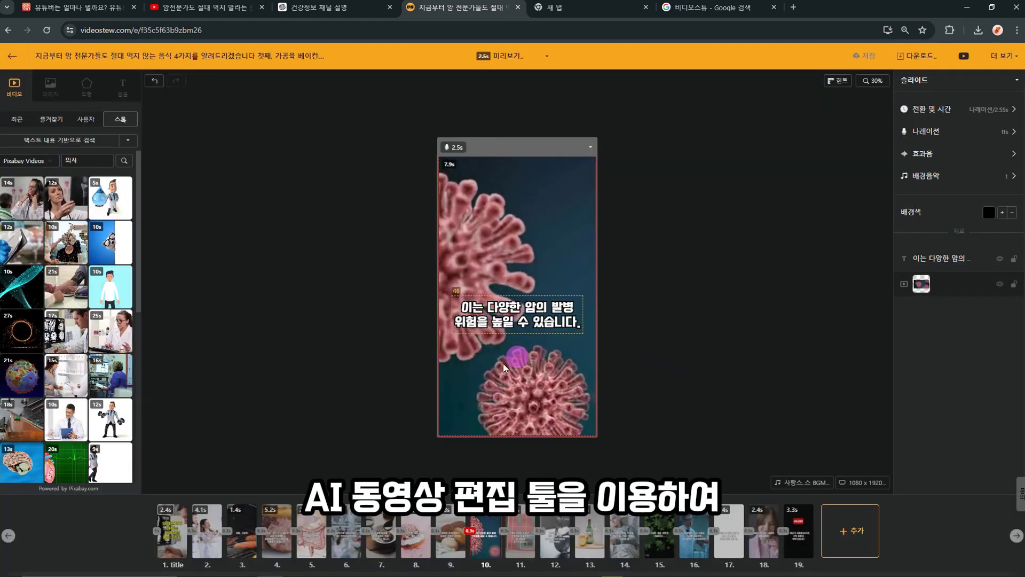
pyautogui.click(206, 531)
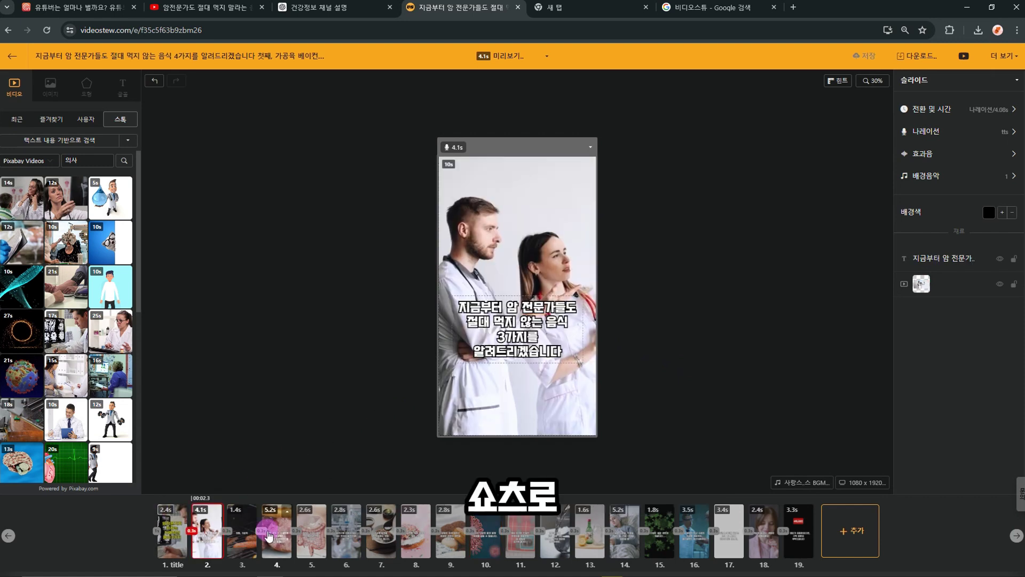
pyautogui.click(279, 542)
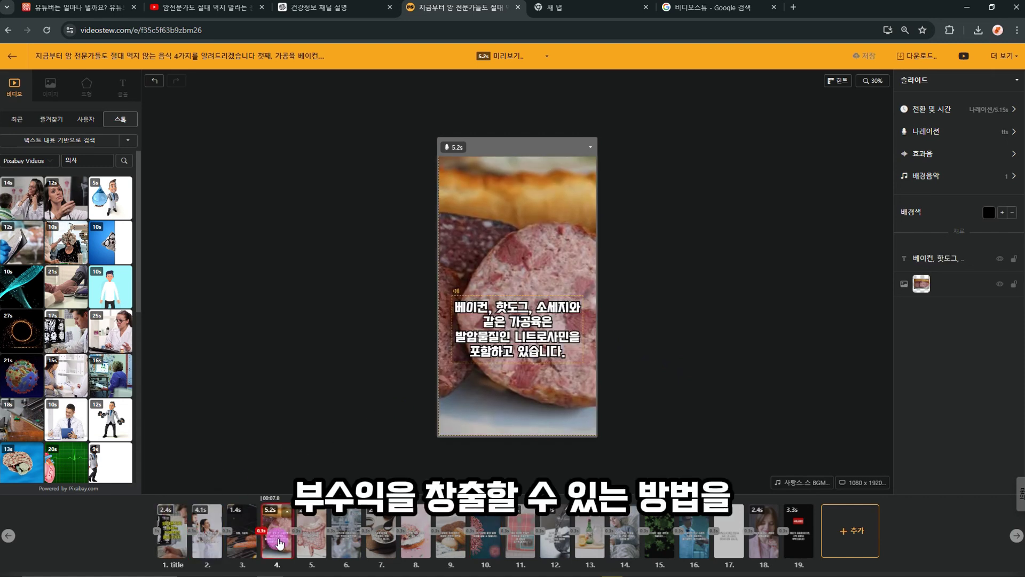
pyautogui.click(441, 558)
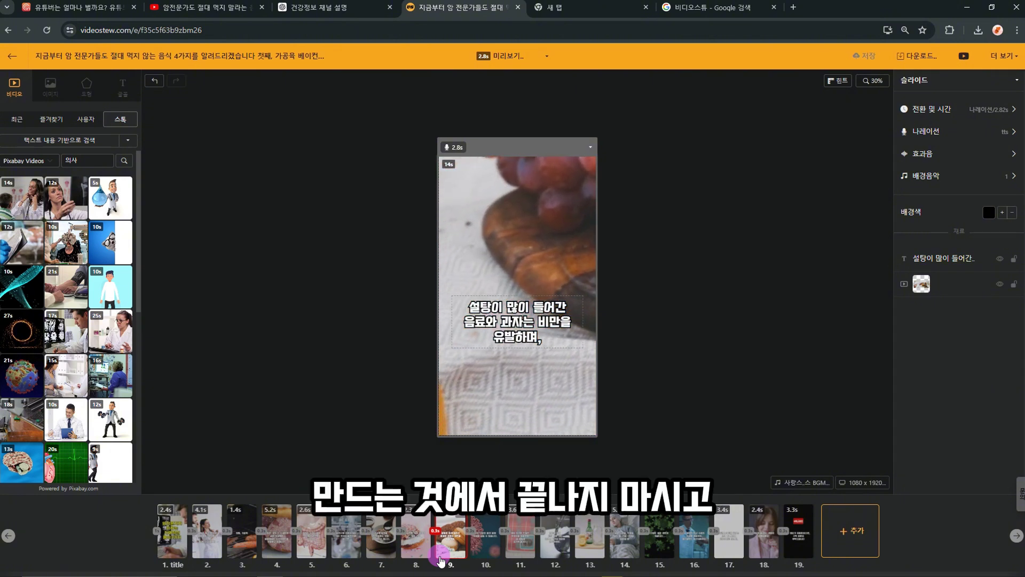
pyautogui.click(583, 541)
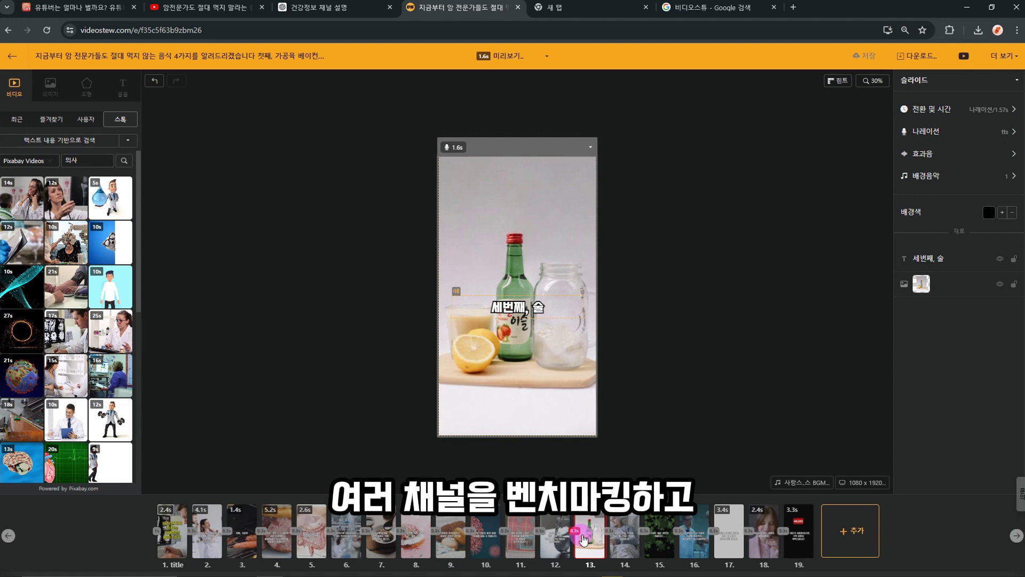
pyautogui.click(356, 535)
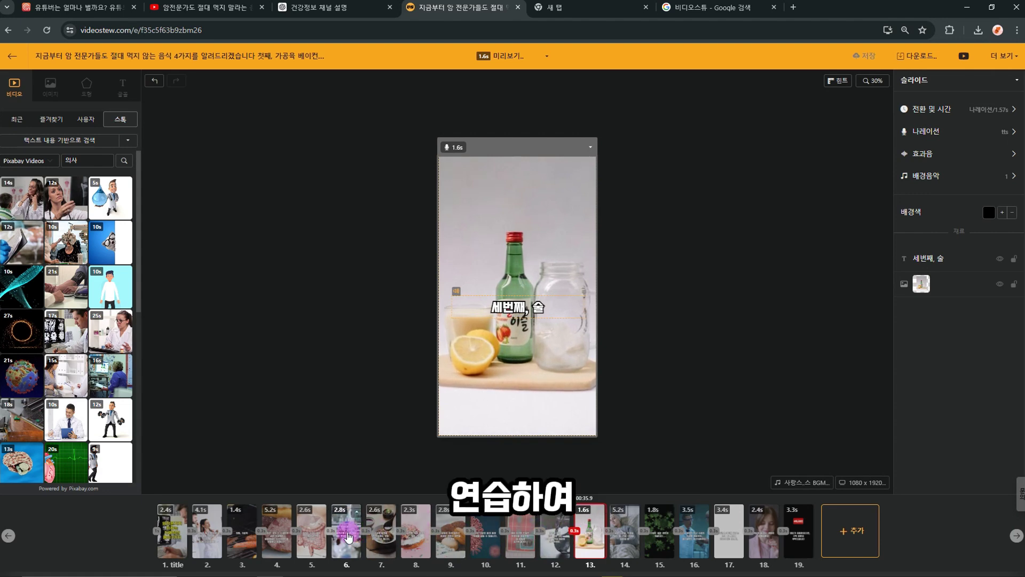
pyautogui.click(701, 535)
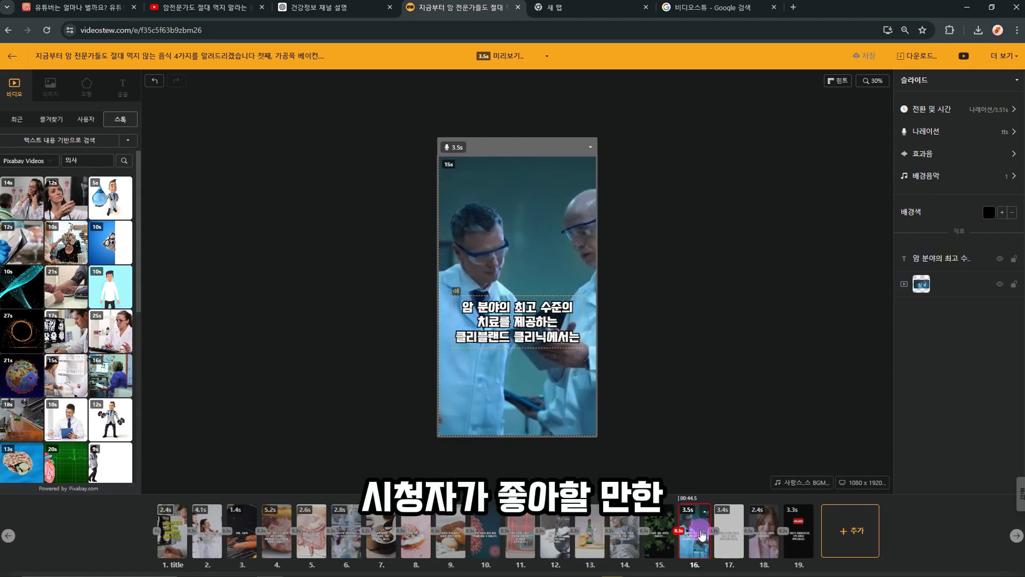